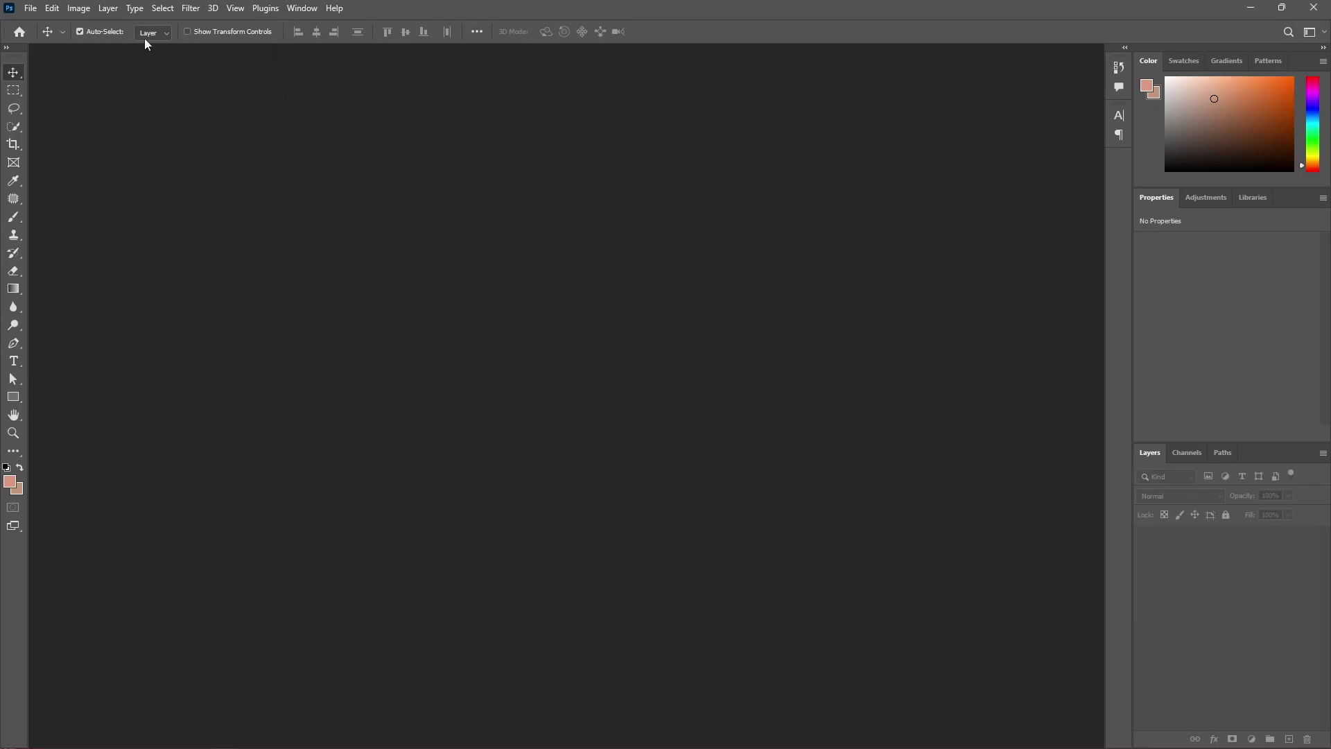
Step: Open the Contact Sheet II automation to build a sheet from multiple photos
left_click(32, 8)
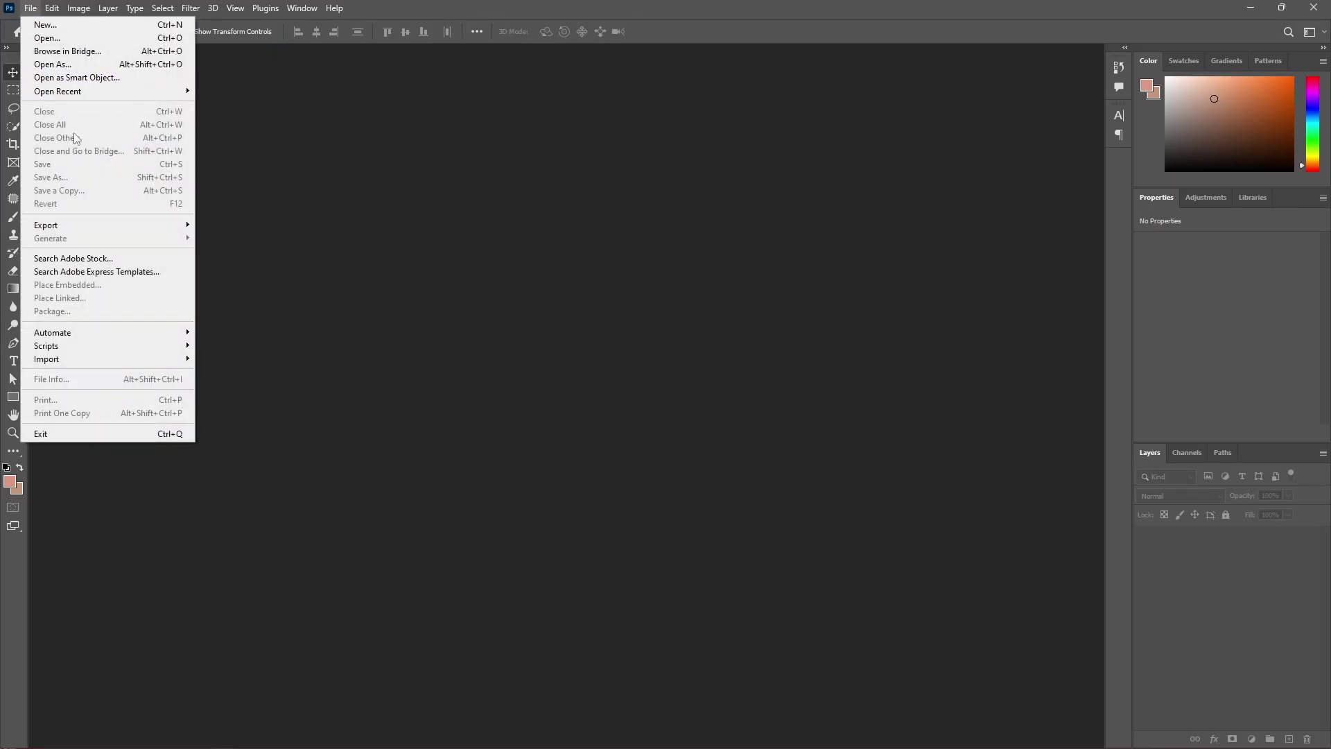
mouse_move(94, 334)
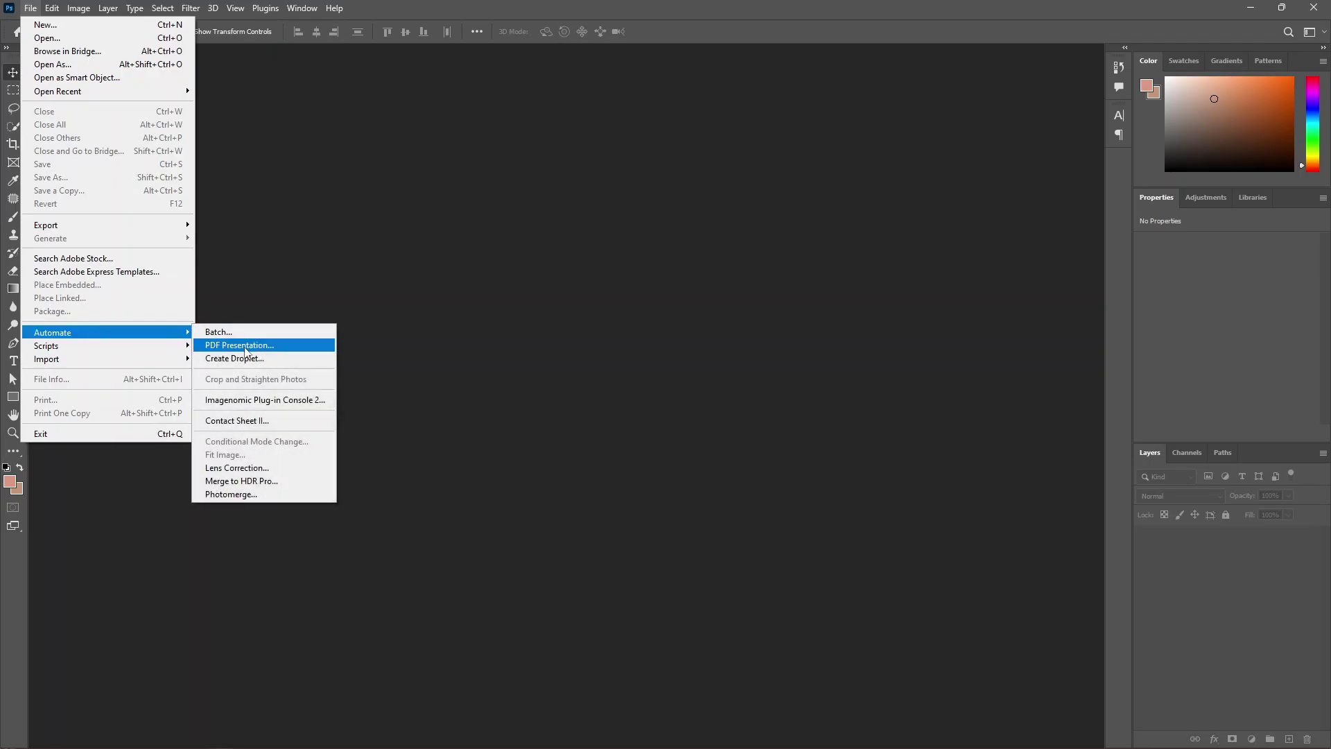
left_click(261, 423)
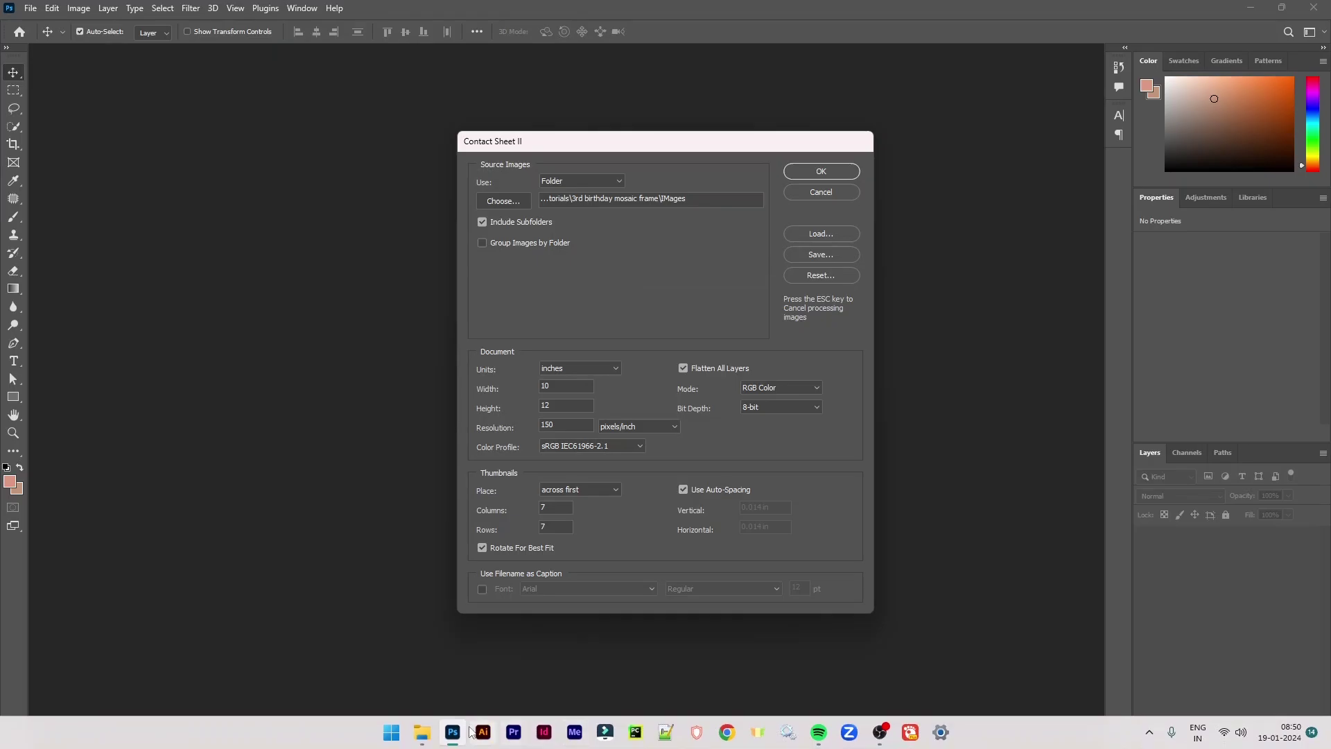
Step: Switch to File Explorer and copy the path of the IMages folder inside 3rd birthday mosaic frame
left_click(421, 734)
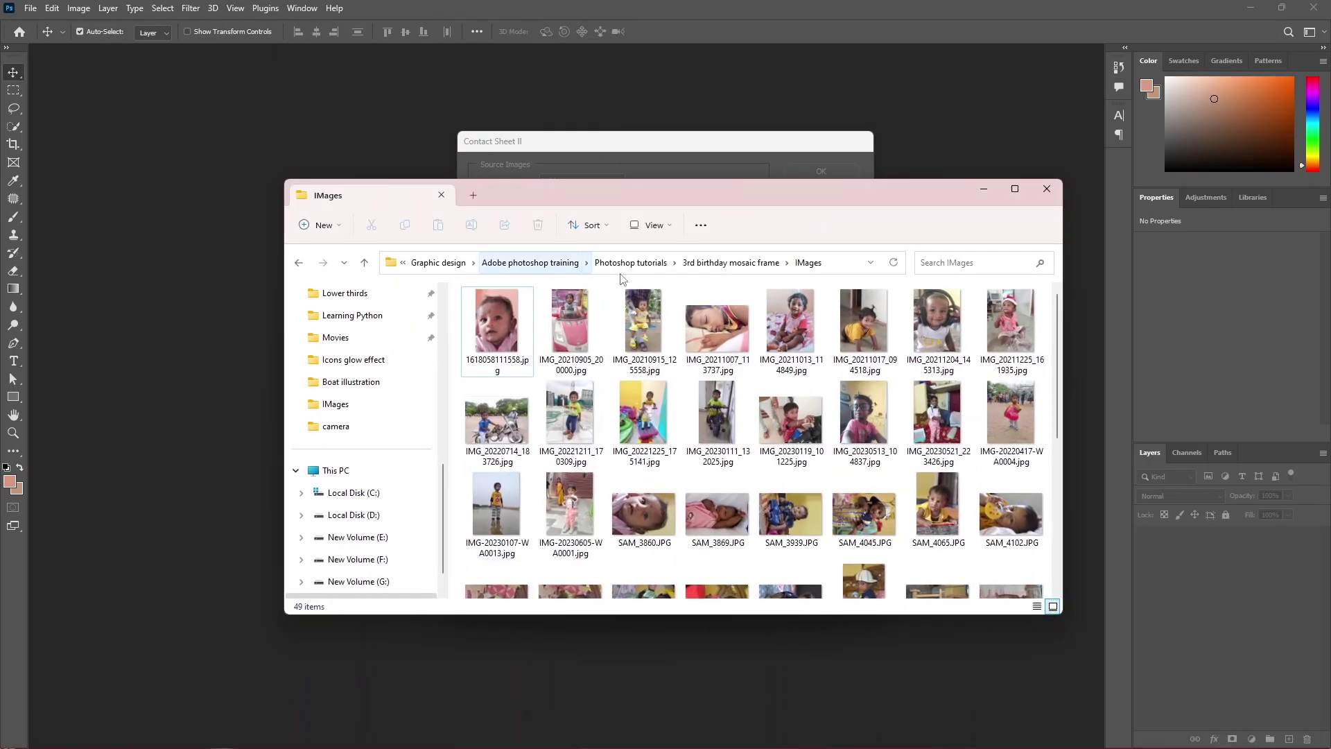
left_click(717, 265)
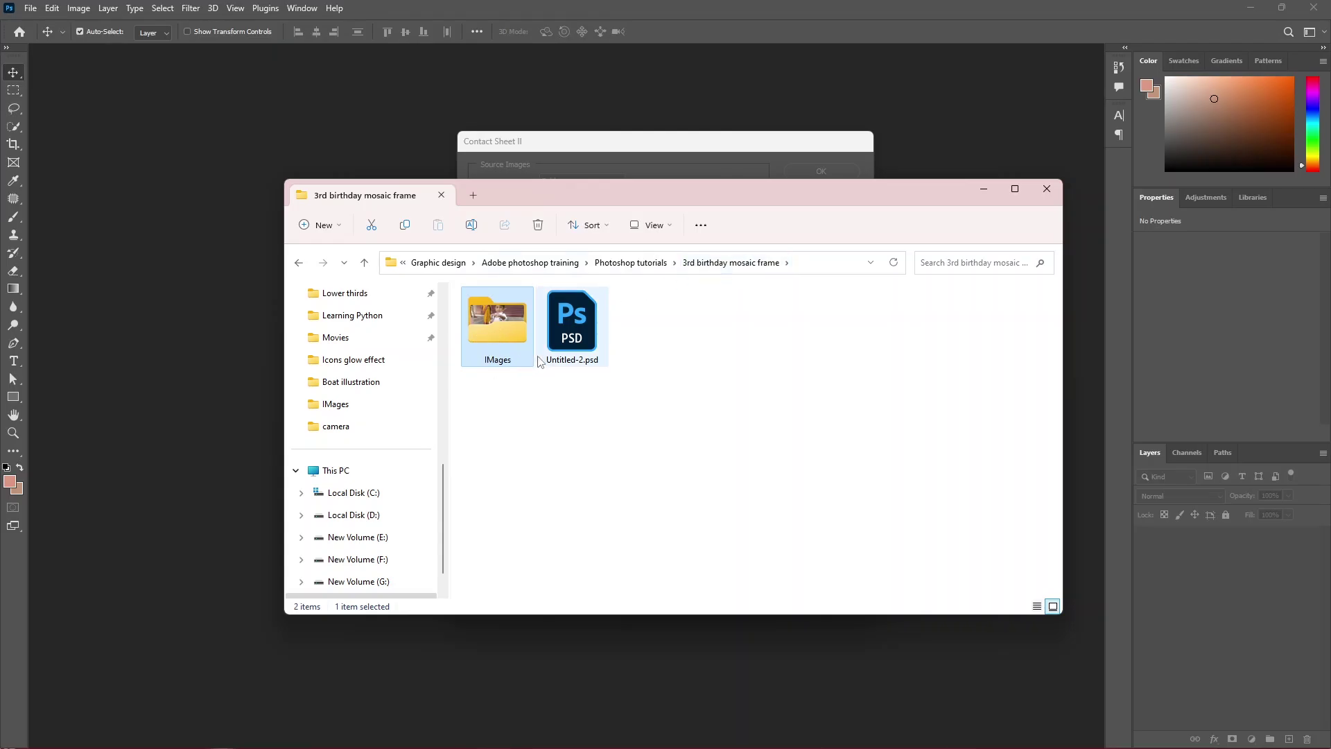
double_click(505, 327)
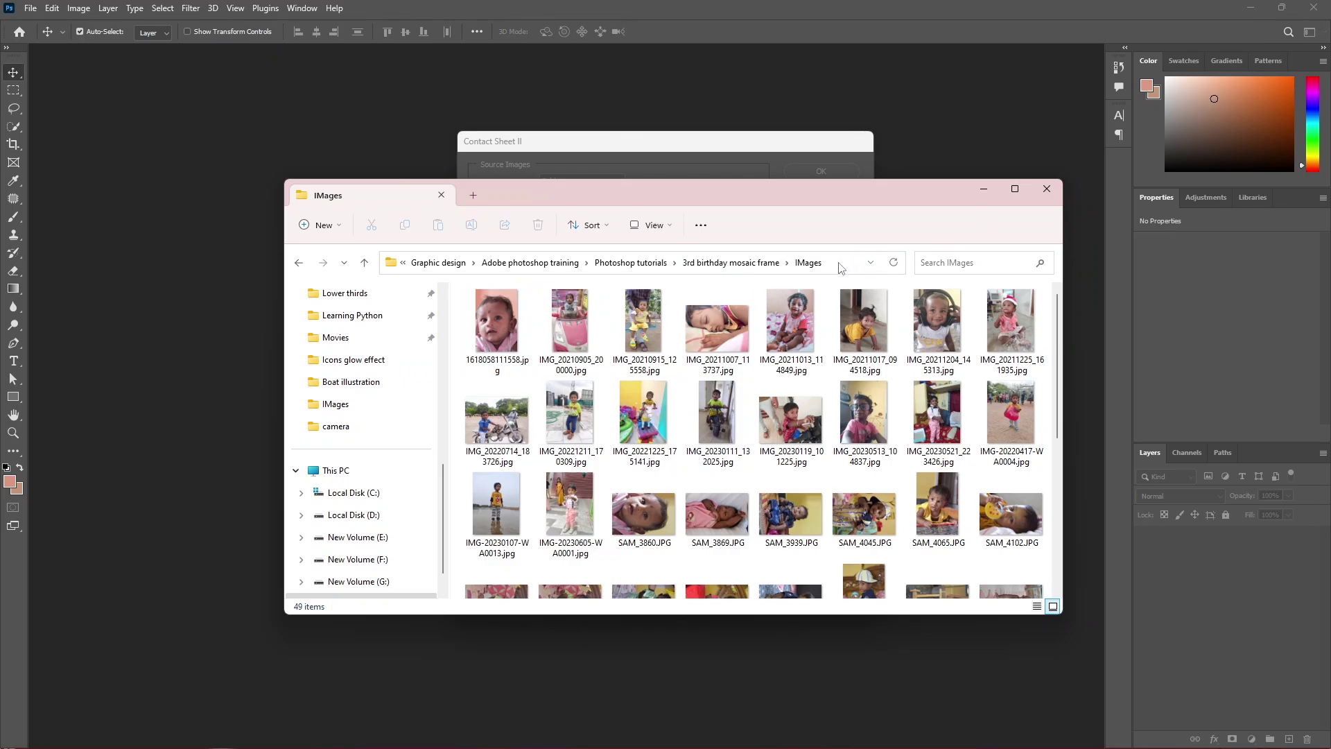
left_click(813, 270)
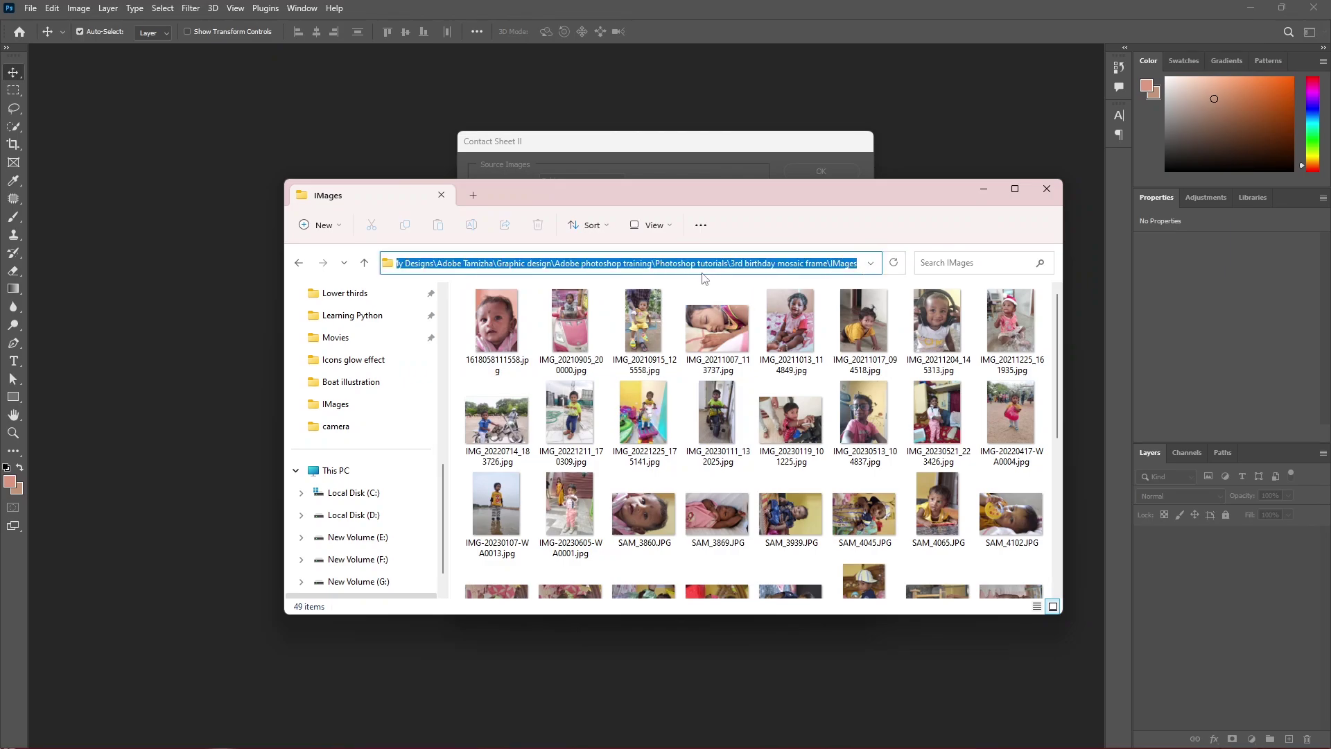
left_click(979, 185)
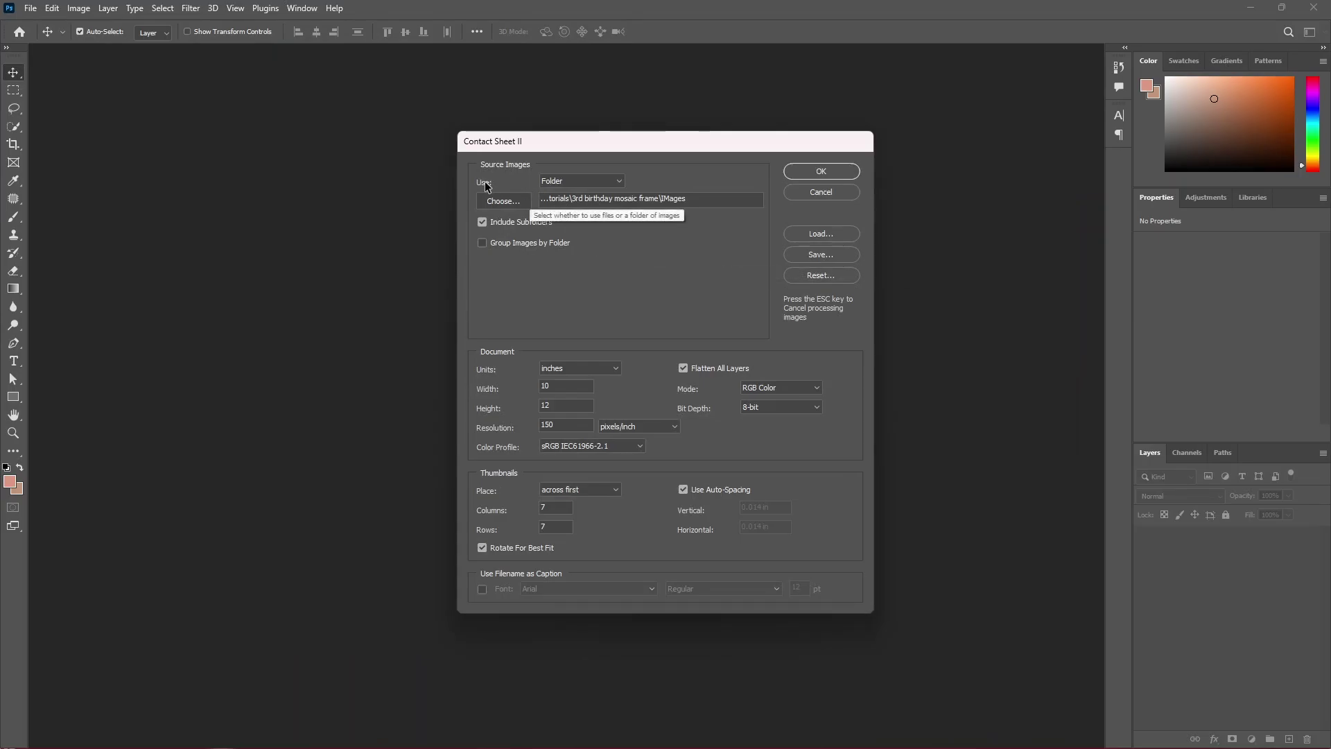
Step: Set the source images to the folder H:\My Designs\Adobe Tamizha\Graphic design\Adobe photoshop training\Photoshop tutorials\3rd birthday mosaic frame\IMages
left_click(555, 179)
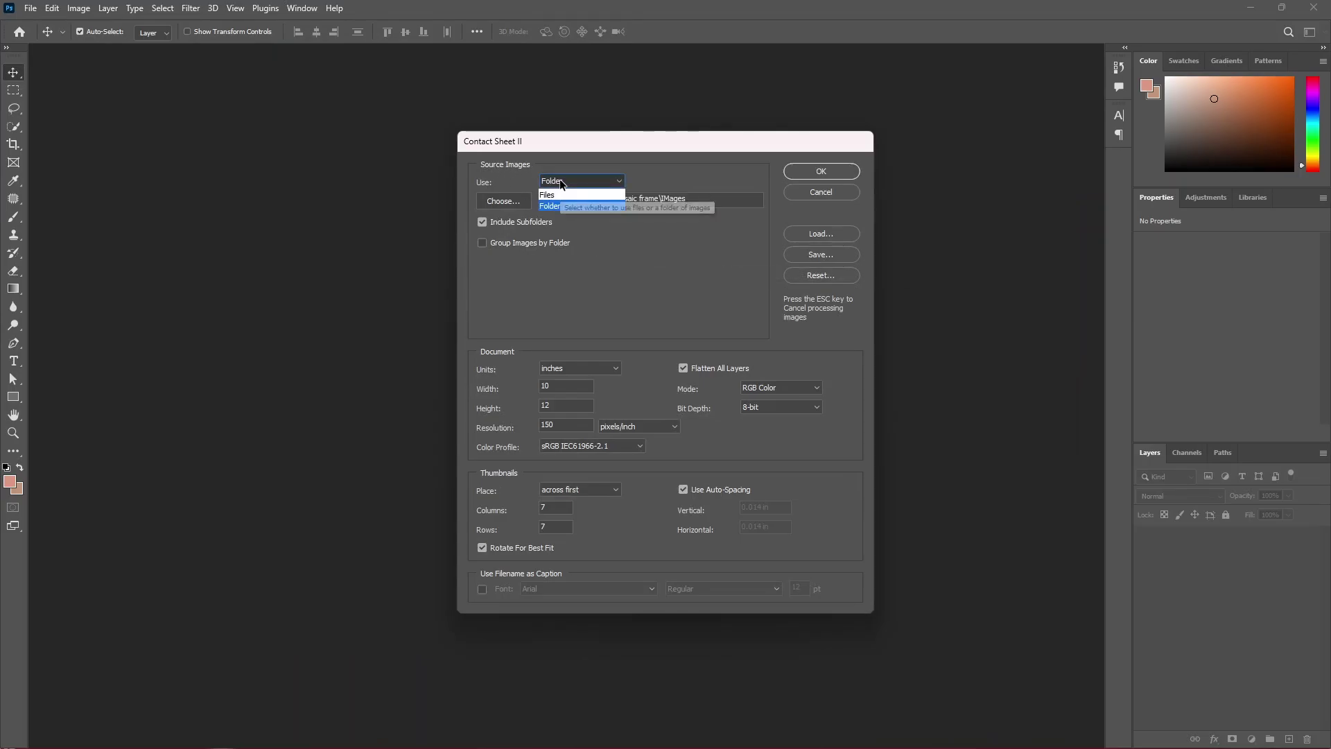
left_click(560, 201)
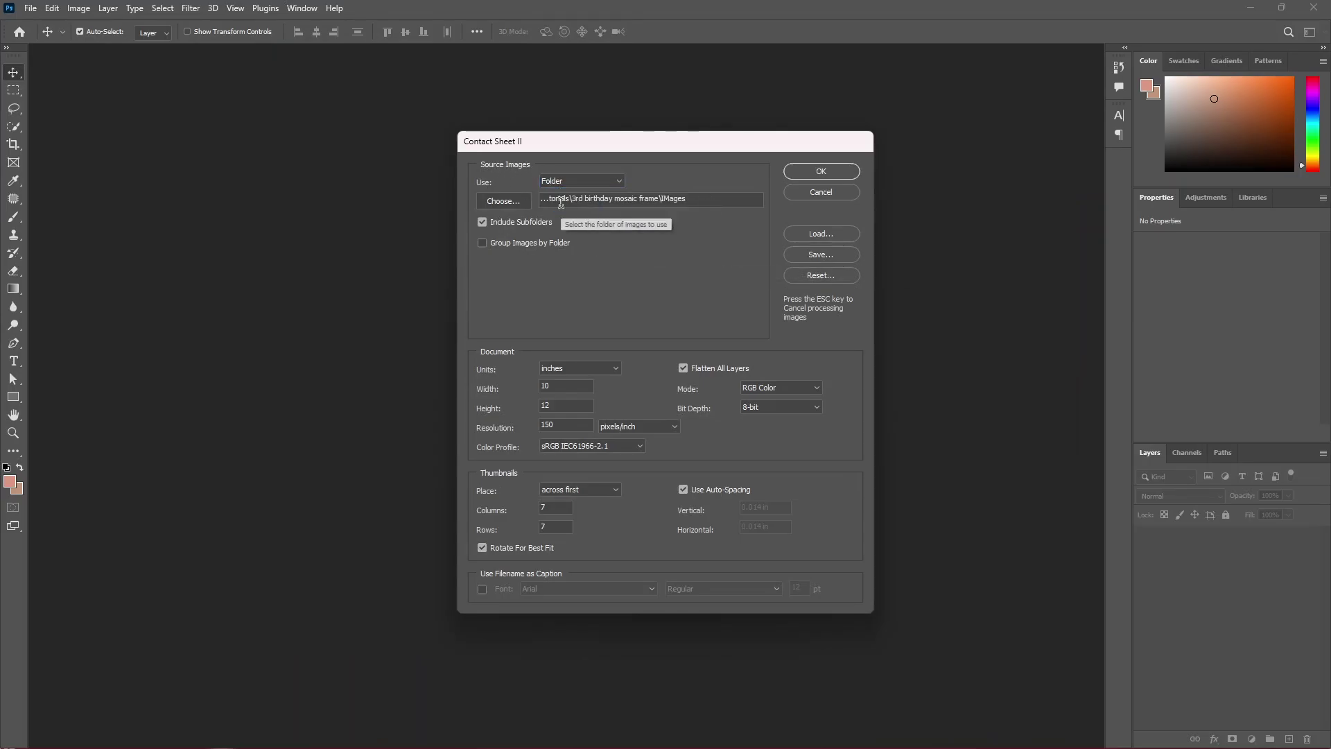
left_click(504, 201)
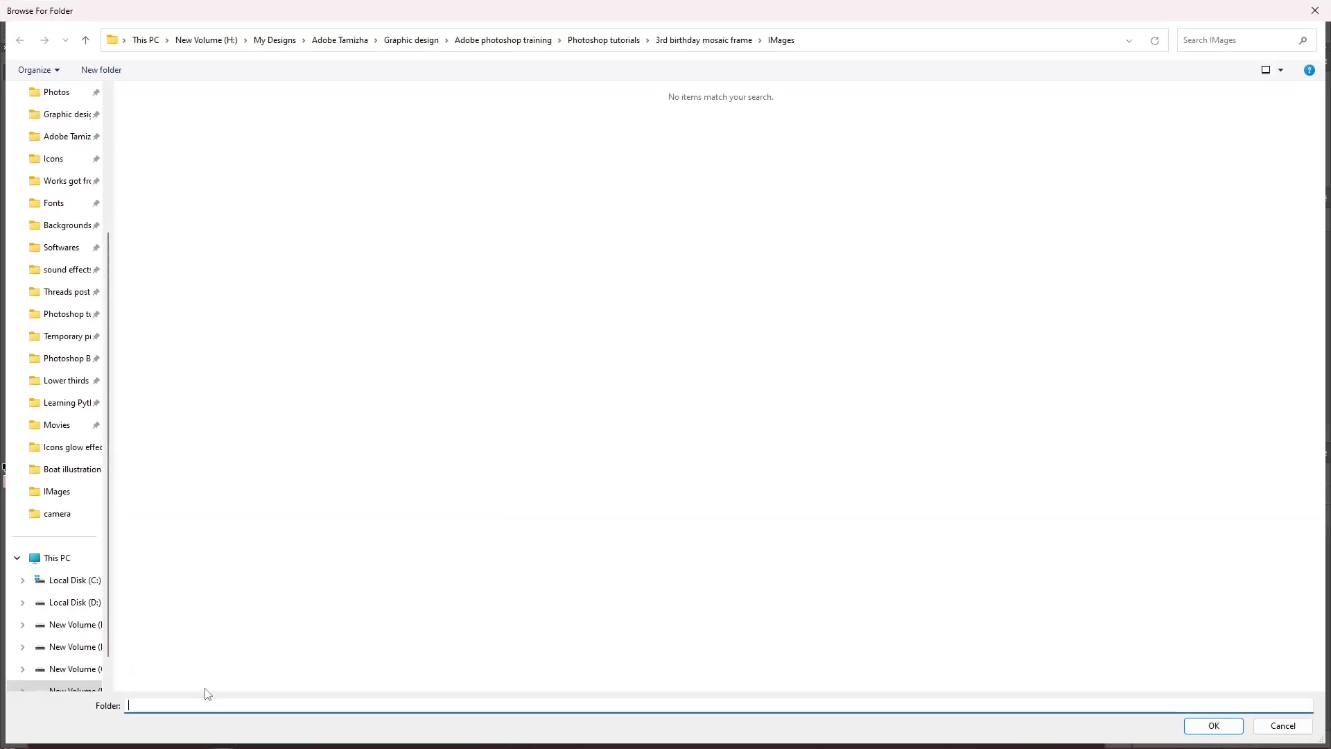
left_click(190, 705)
type("H:\\My Designs\\Adobe Tamizha\\Graphic design\\Adobe photoshop training\\Photoshop tutorials\\3rd birthday mosaic frame\\IMages")
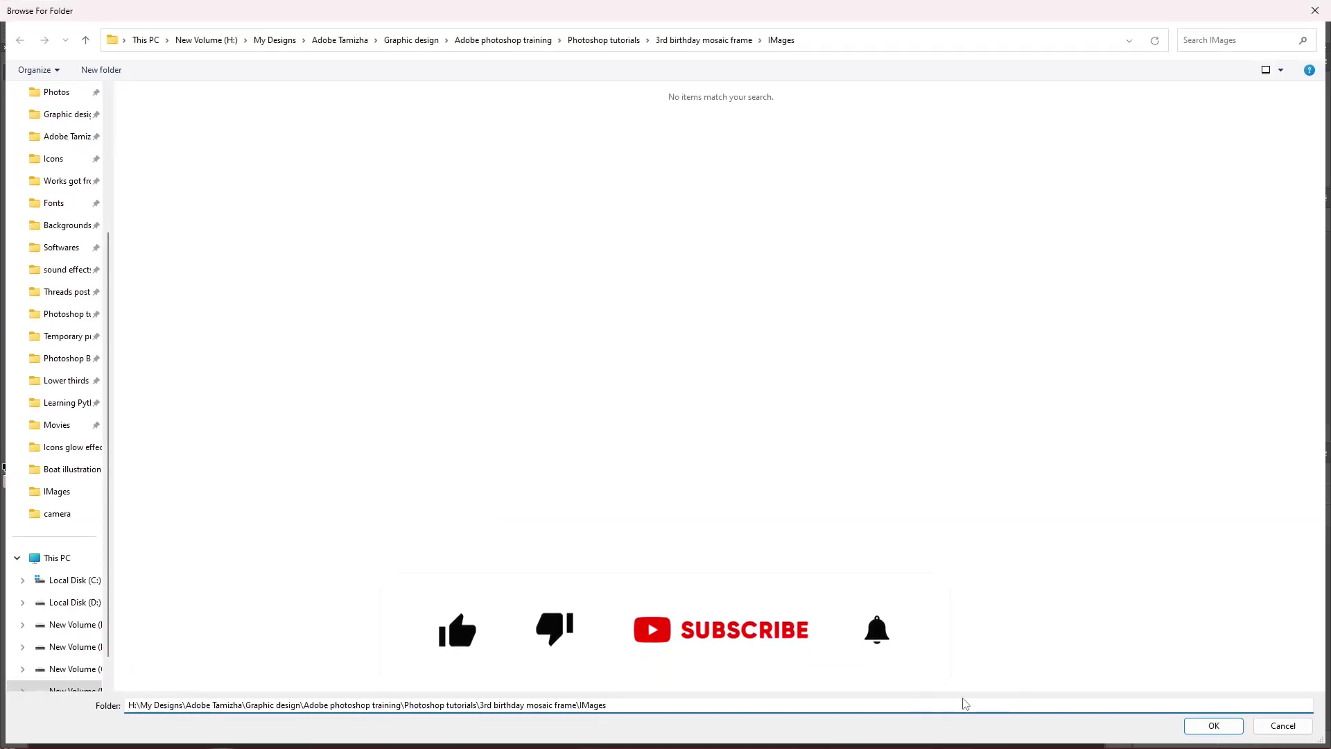
left_click(1217, 725)
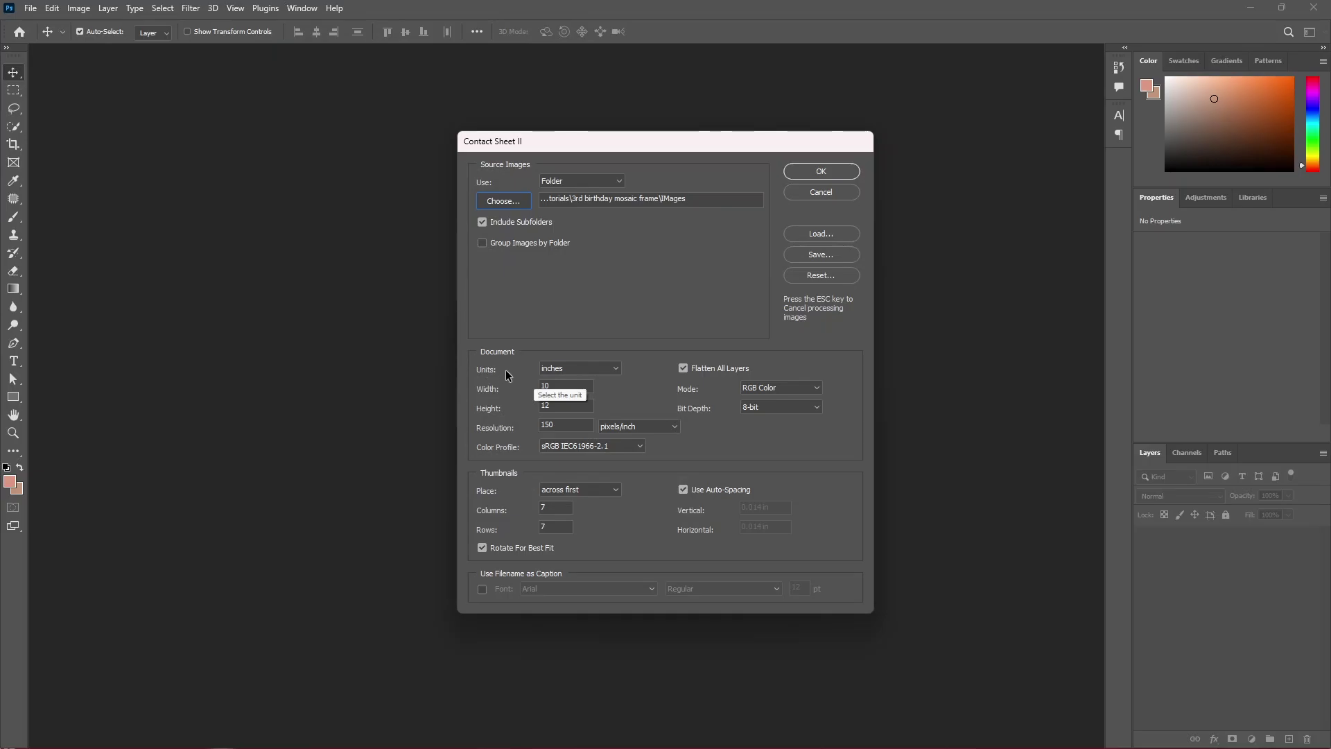
Step: Set the contact sheet document to 10 inches wide and 12 inches high at 150 pixels/inch
double_click(562, 386)
double_click(555, 404)
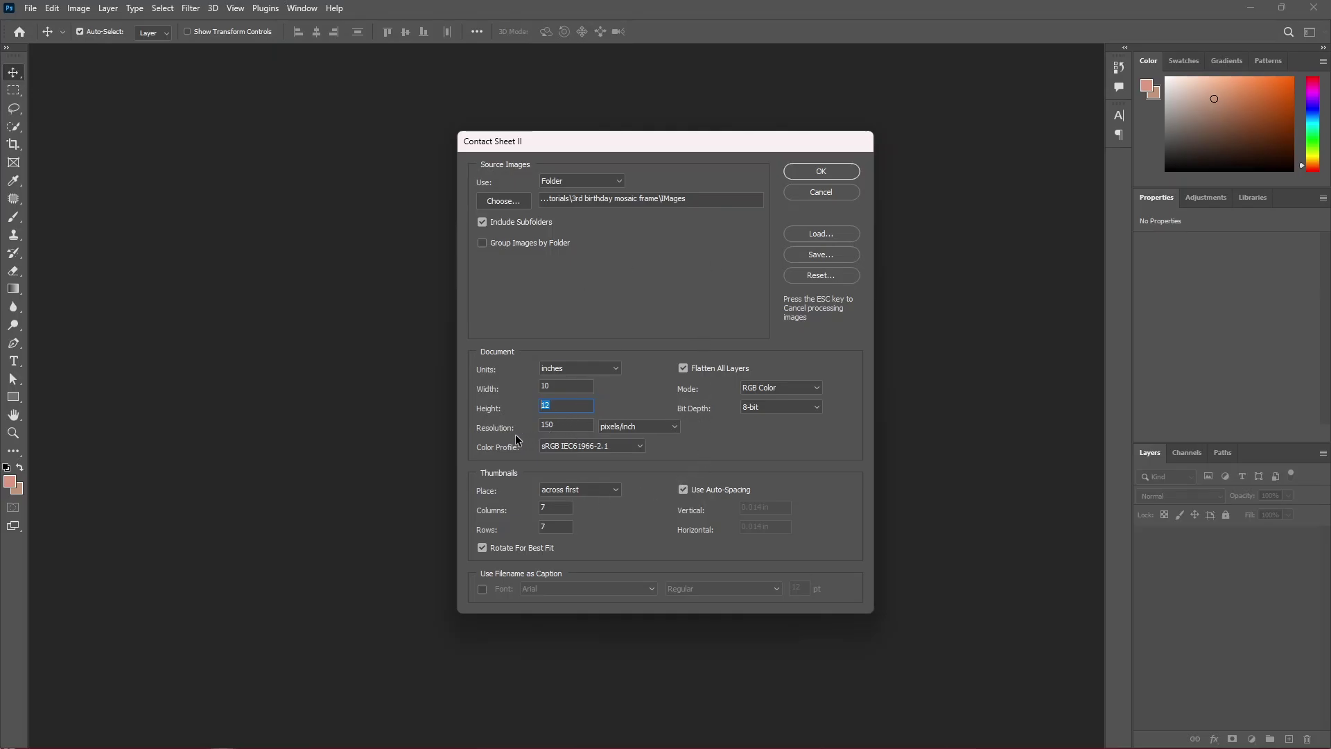
double_click(547, 423)
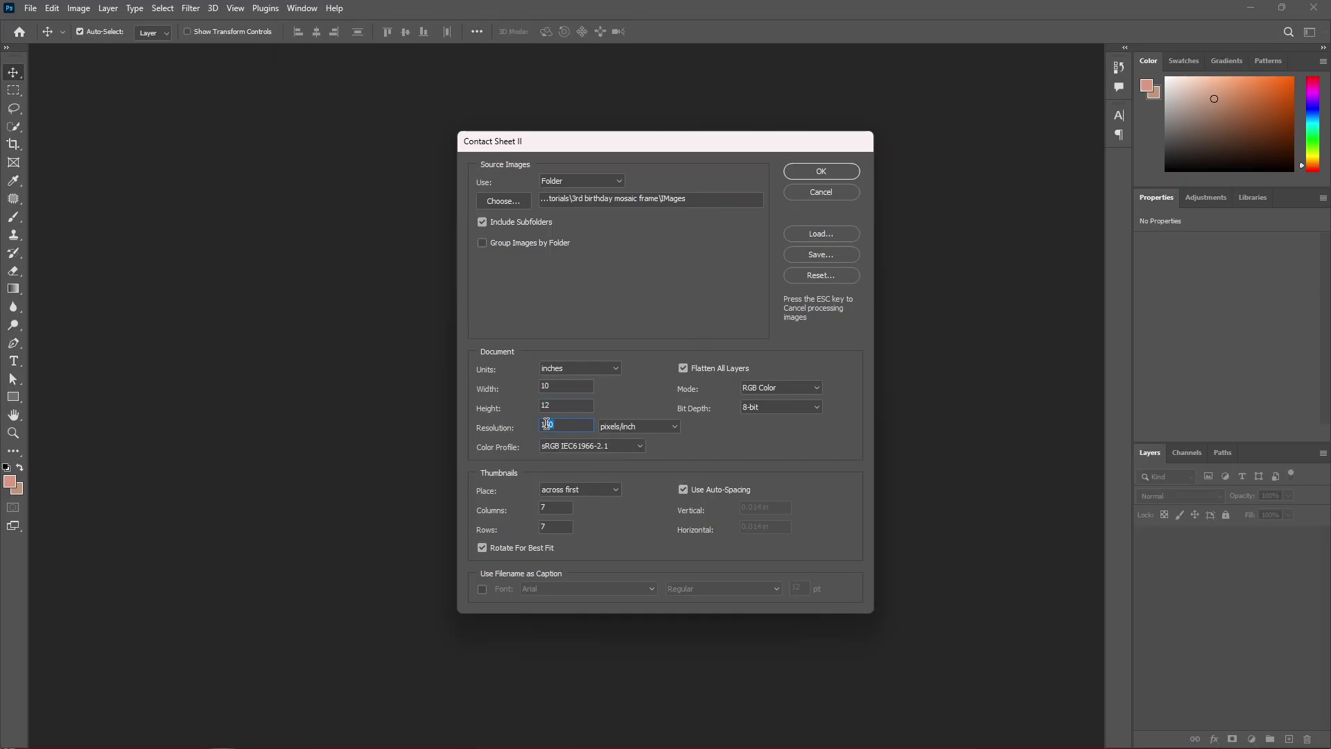
left_click(613, 427)
left_click(624, 447)
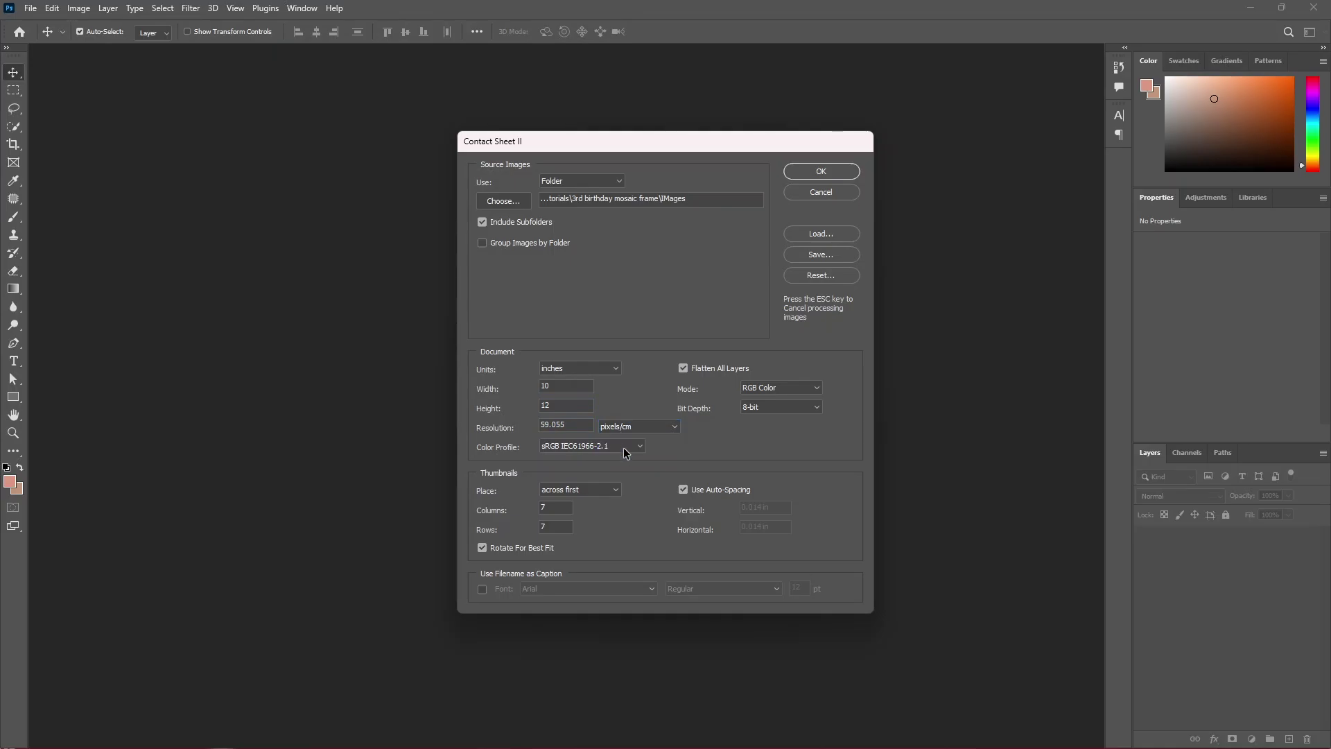
left_click(630, 428)
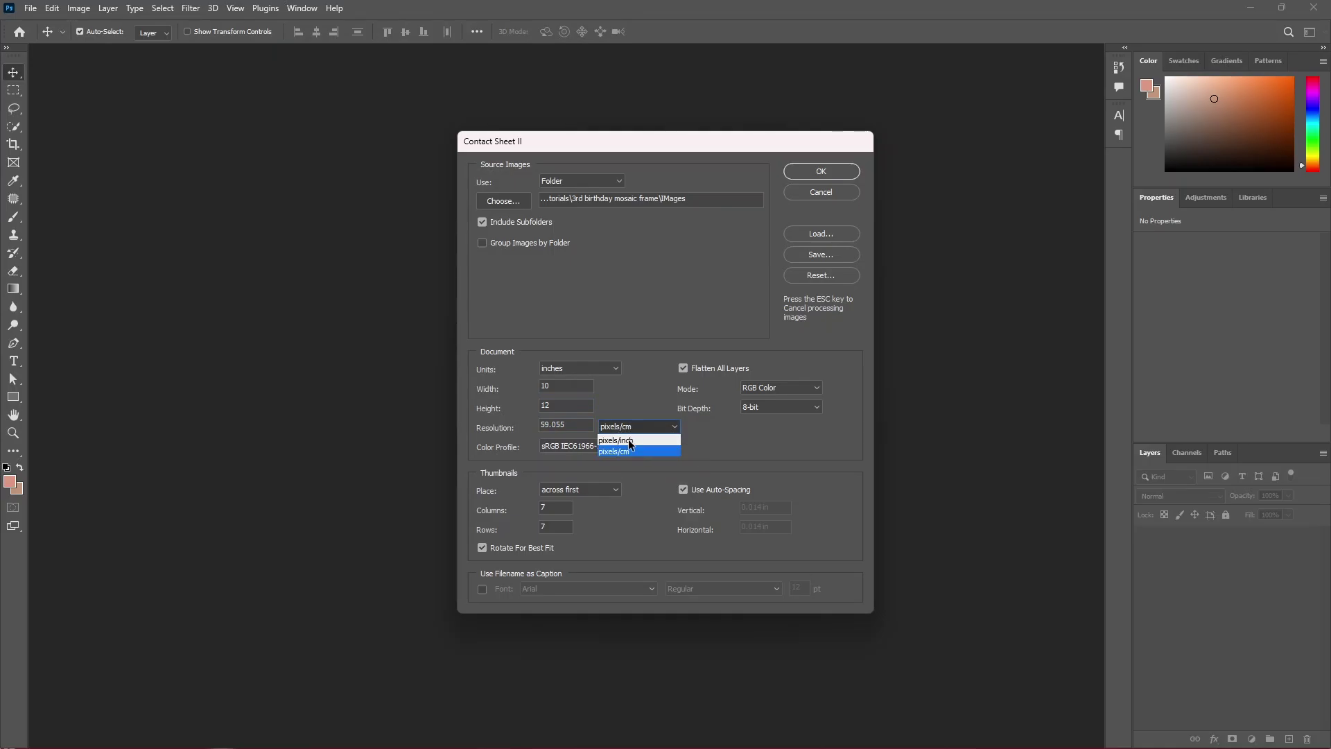
left_click(628, 438)
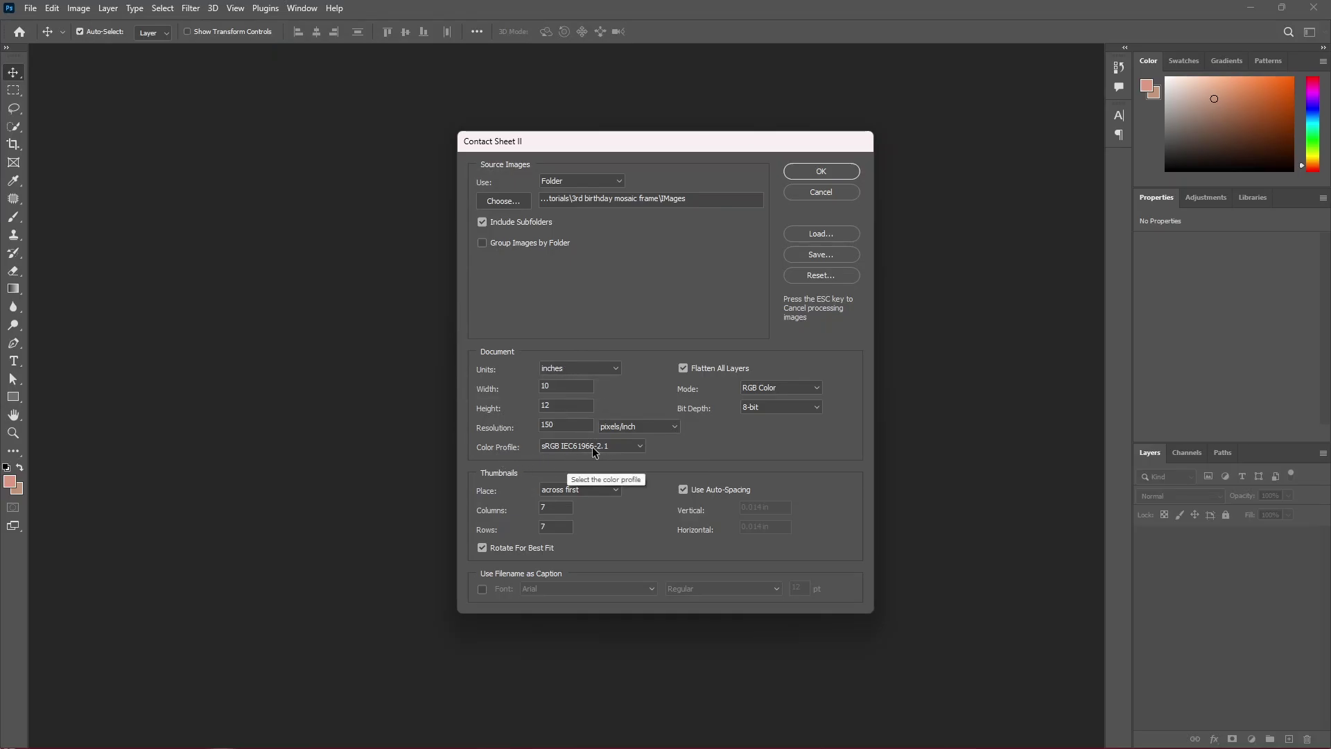
Step: Turn off flattening of all layers and use a bit depth of 8-bit for the contact sheet
left_click(682, 366)
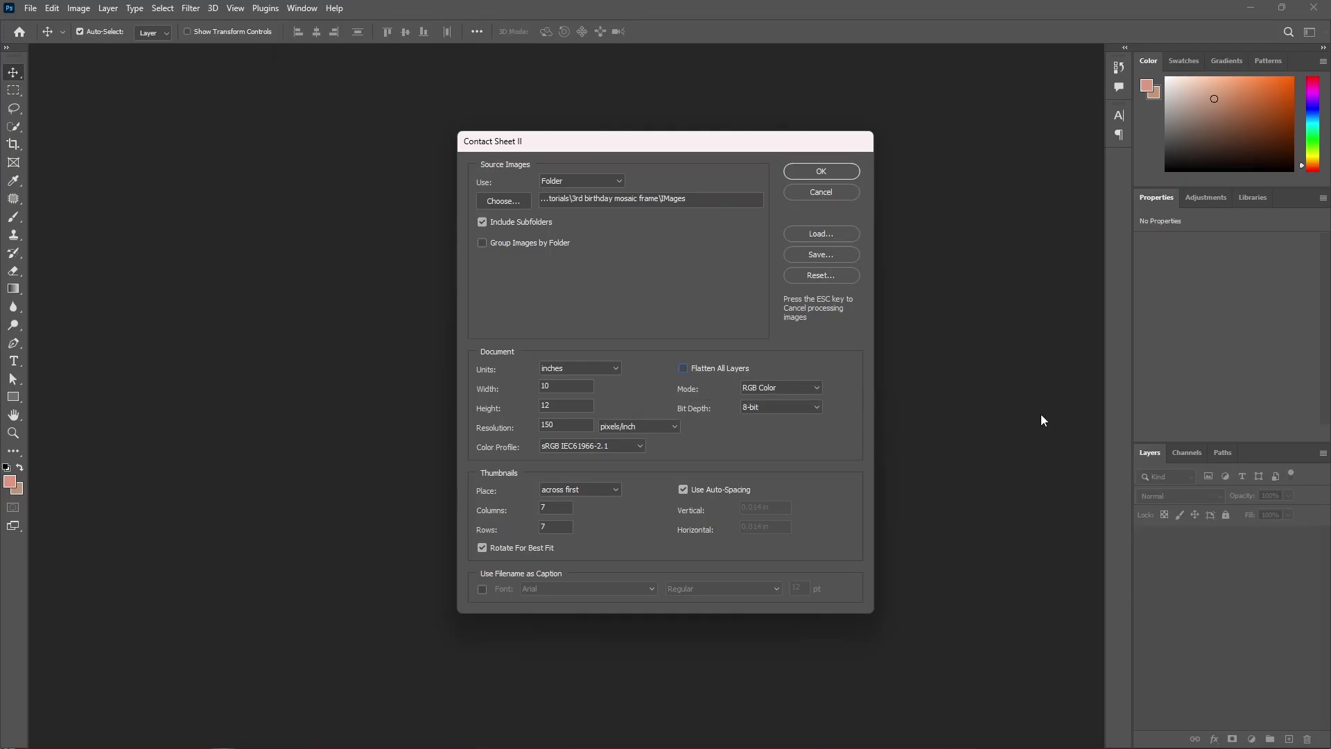
left_click(764, 405)
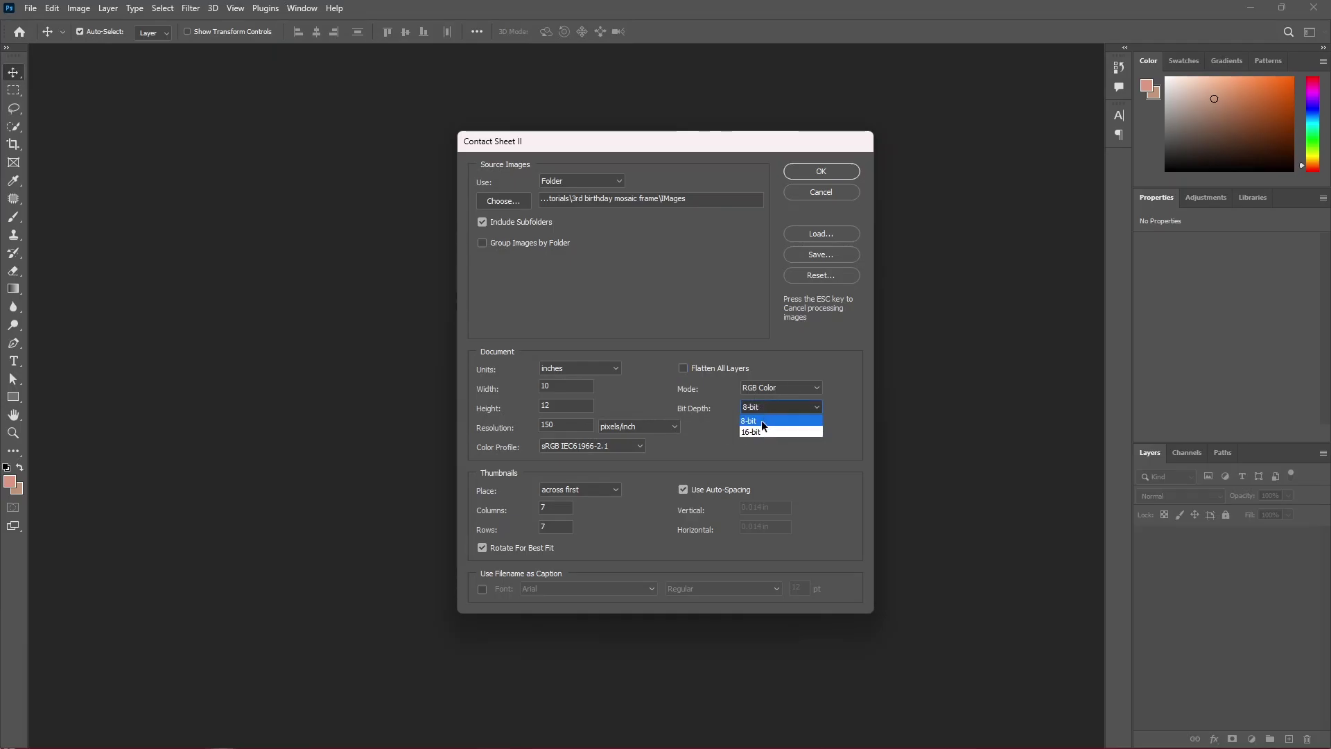
left_click(761, 420)
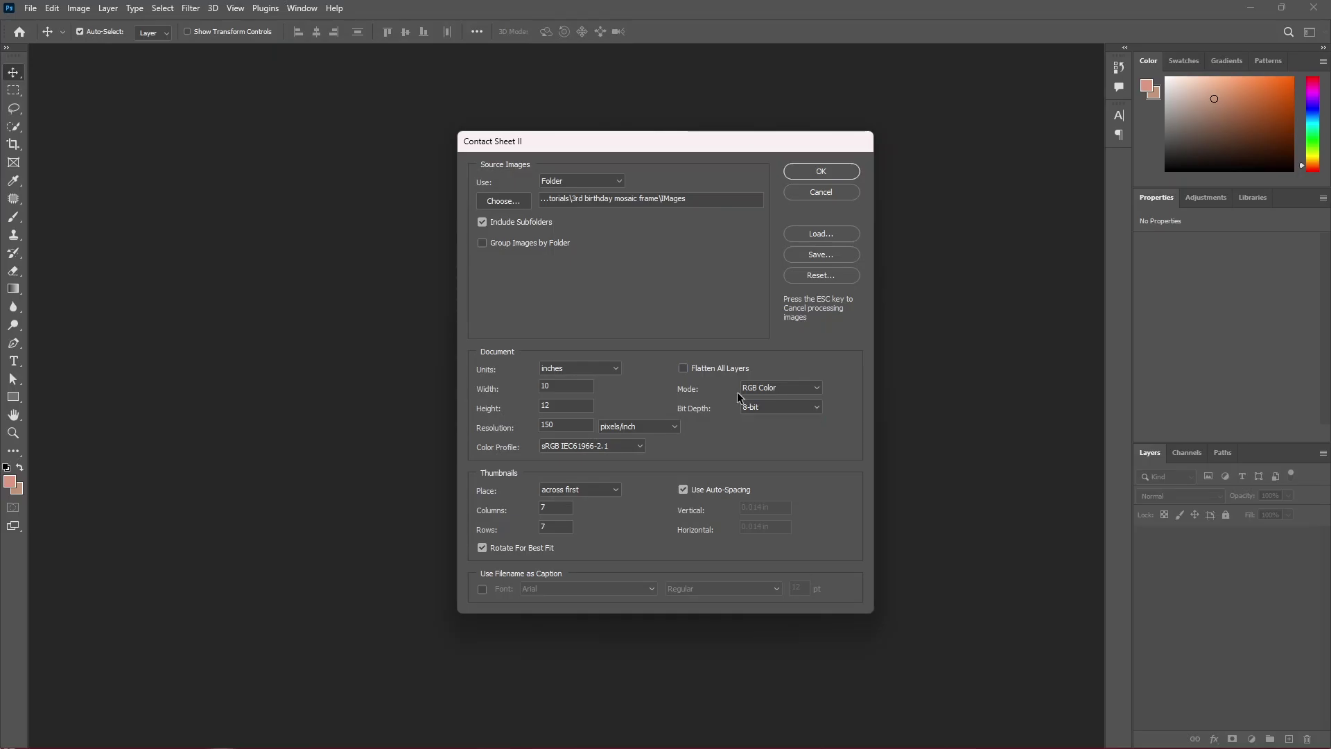
Step: Arrange the thumbnails across first in 7 columns
left_click(575, 491)
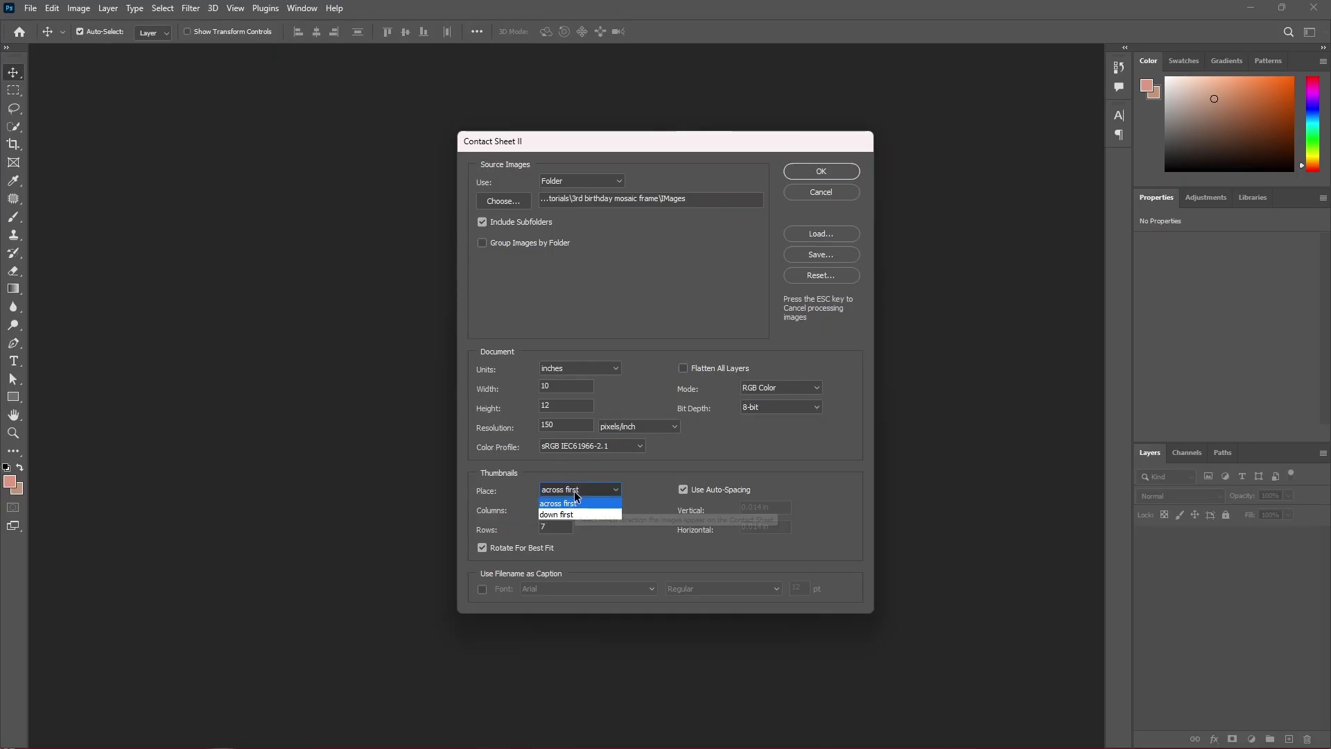
left_click(575, 503)
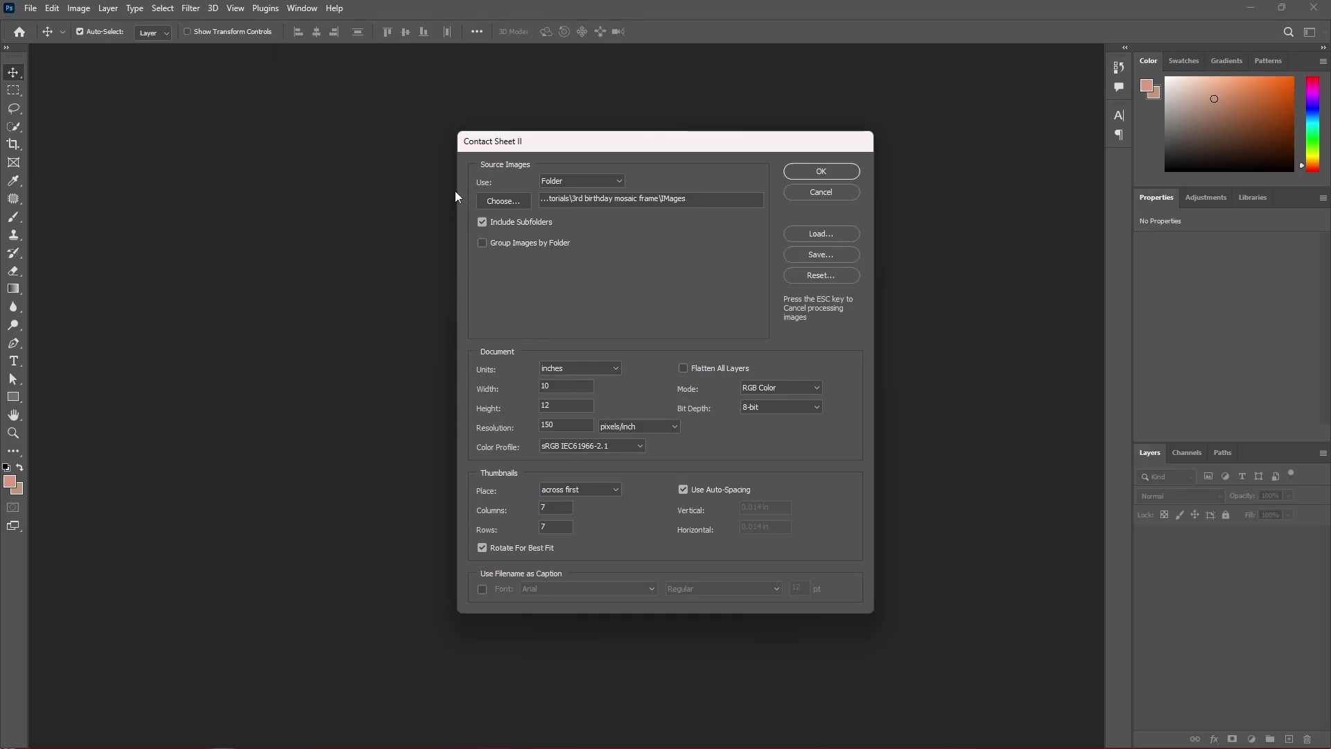
double_click(559, 507)
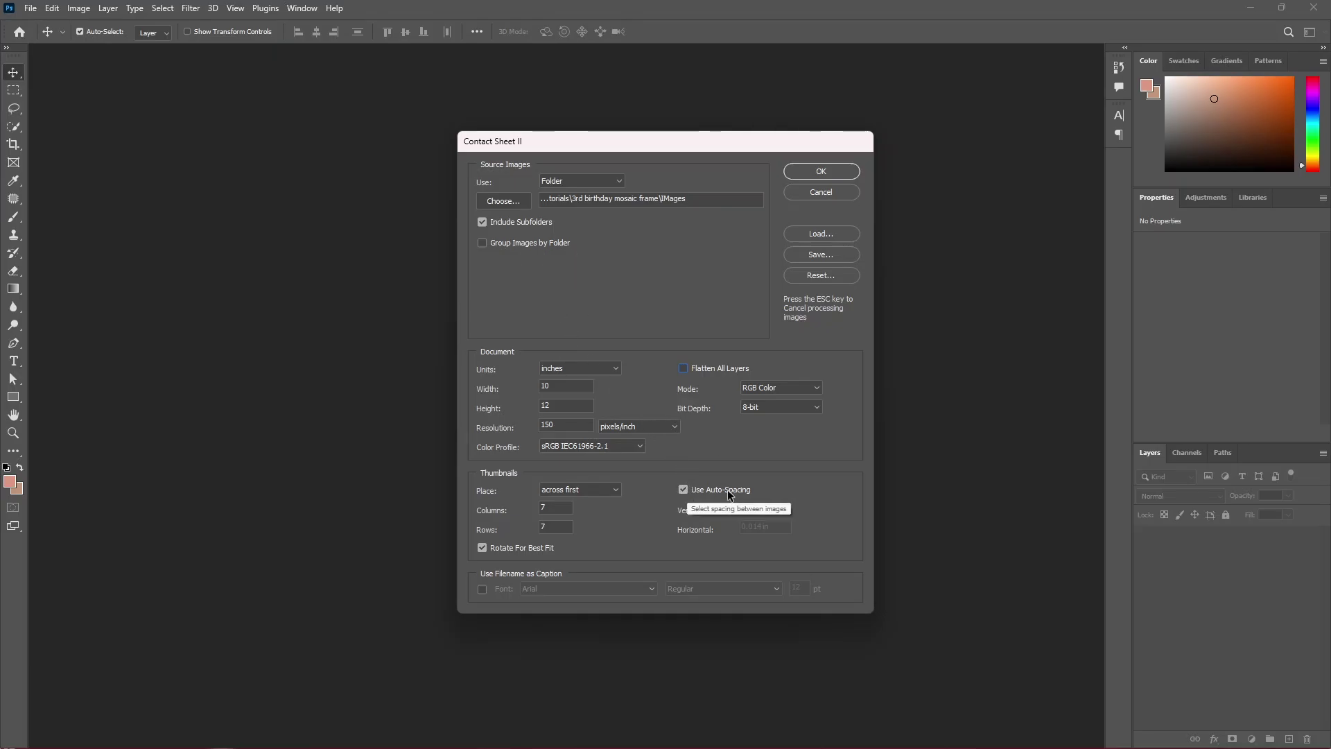
Step: Turn off thumbnail auto-spacing, set vertical and horizontal spacing to 0.01 in, and generate the contact sheet
left_click(681, 489)
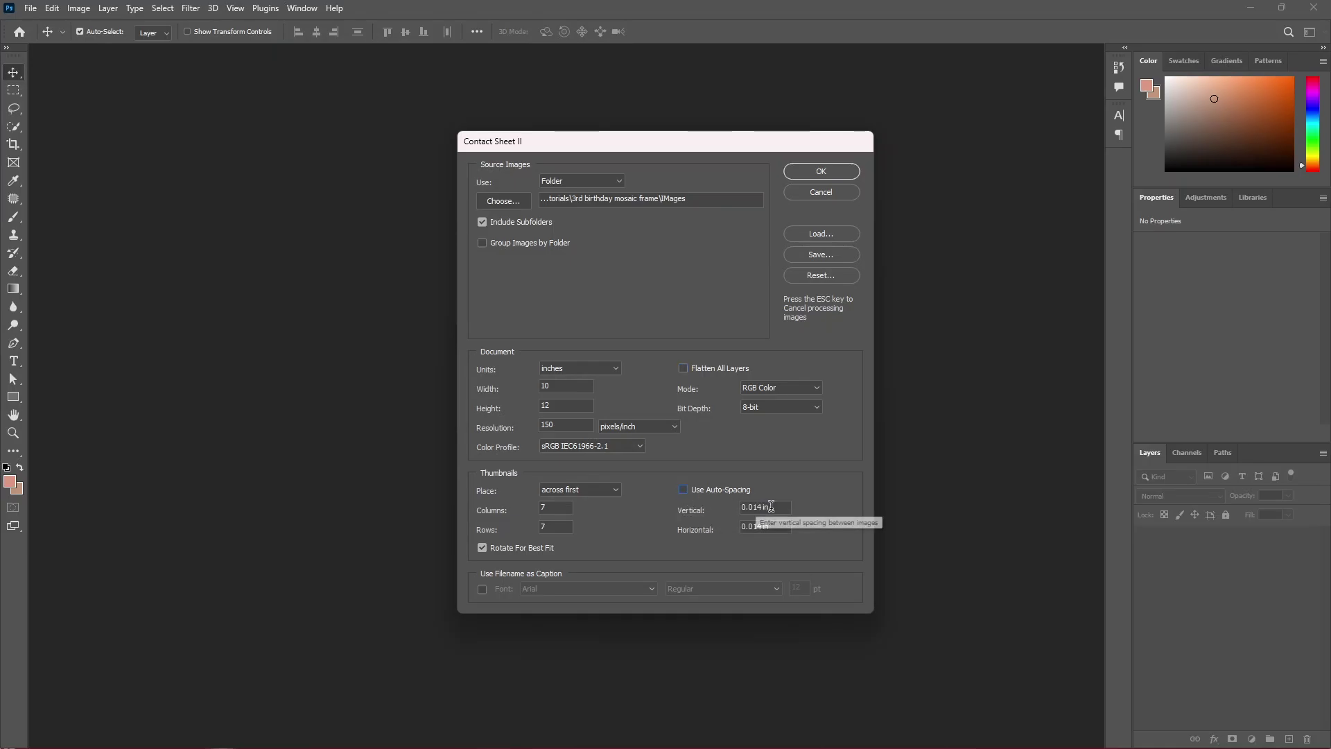
left_click_drag(771, 506, 711, 510)
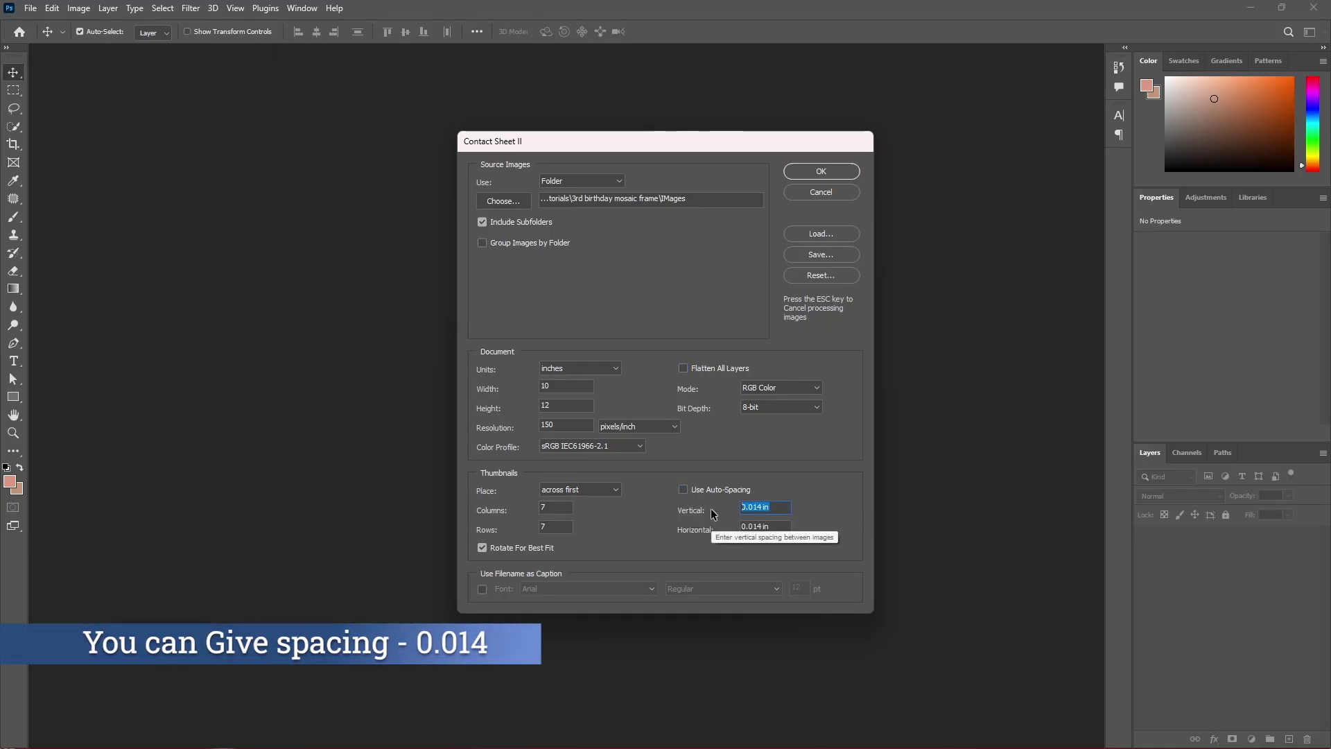
type("0.0")
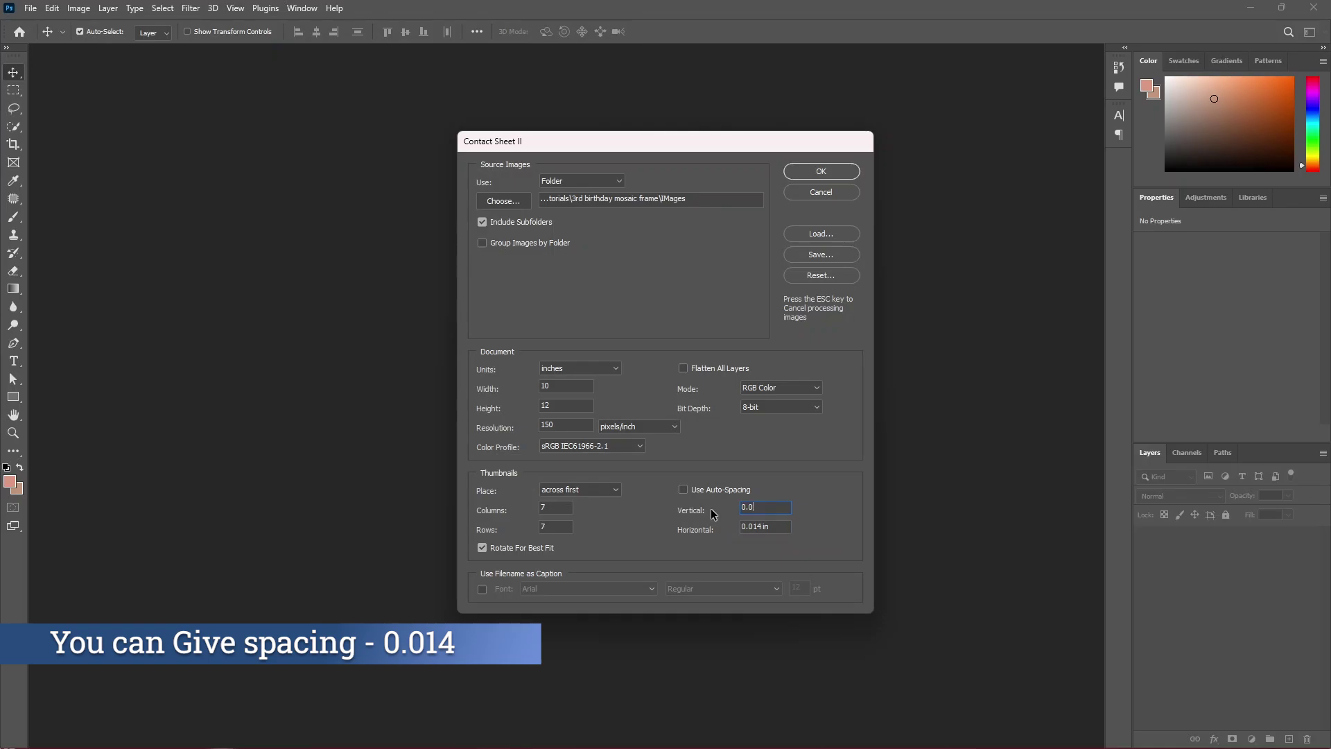
key("Tab")
type("0")
key("Tab")
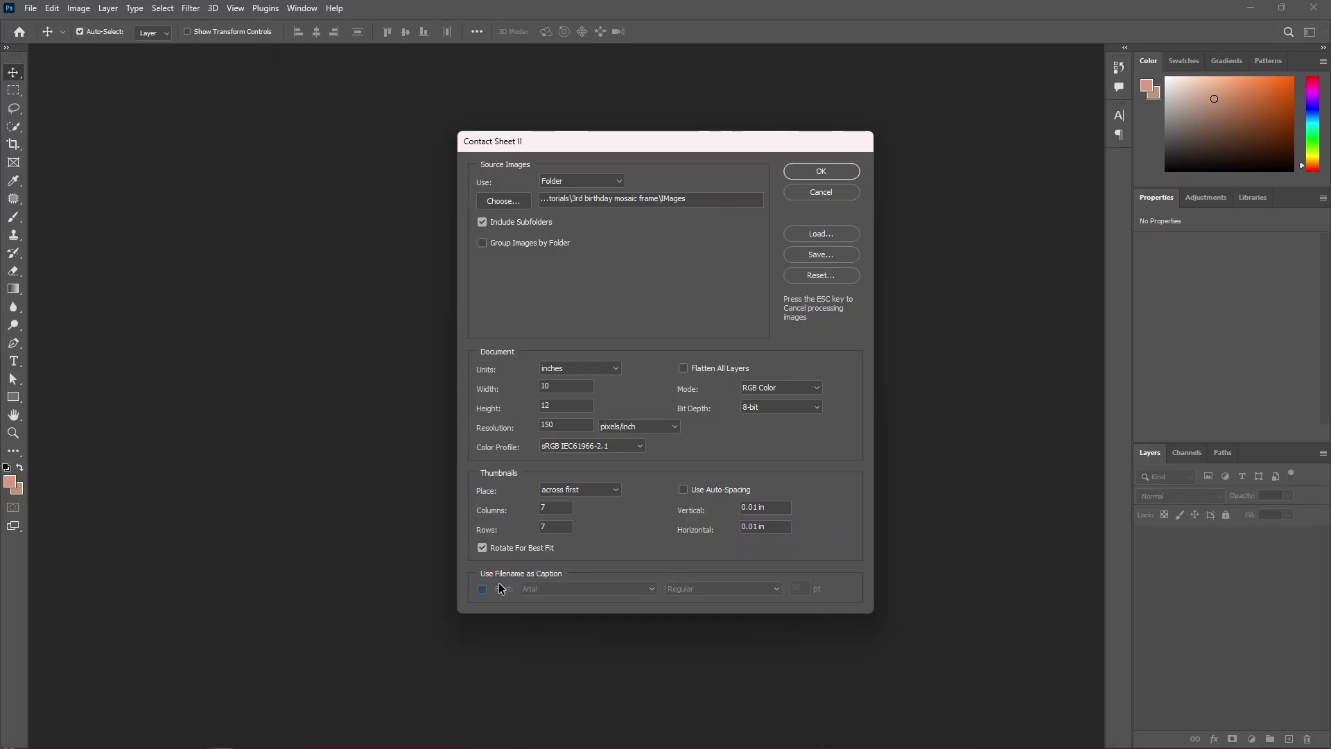
left_click(821, 172)
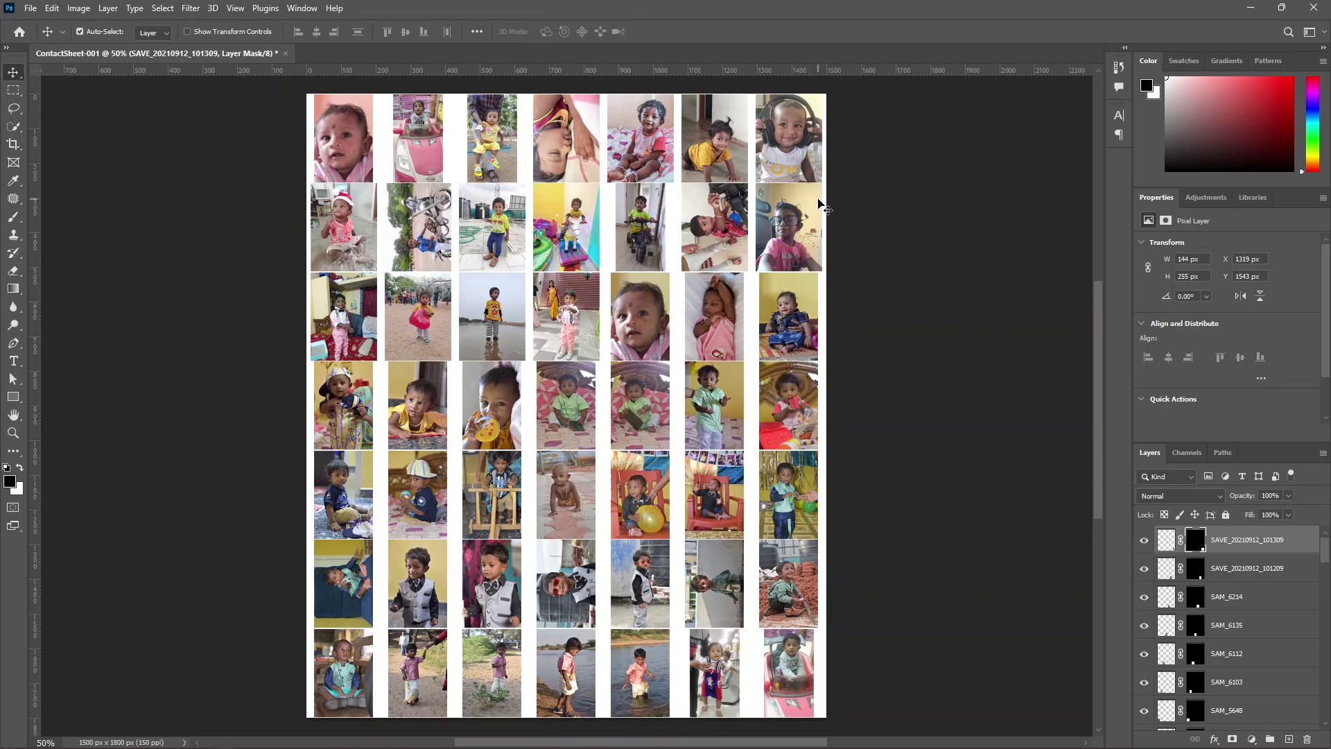
Step: Select the first photo in the top row, with the Move tool's auto-select enabled and set to Layer
left_click(346, 148)
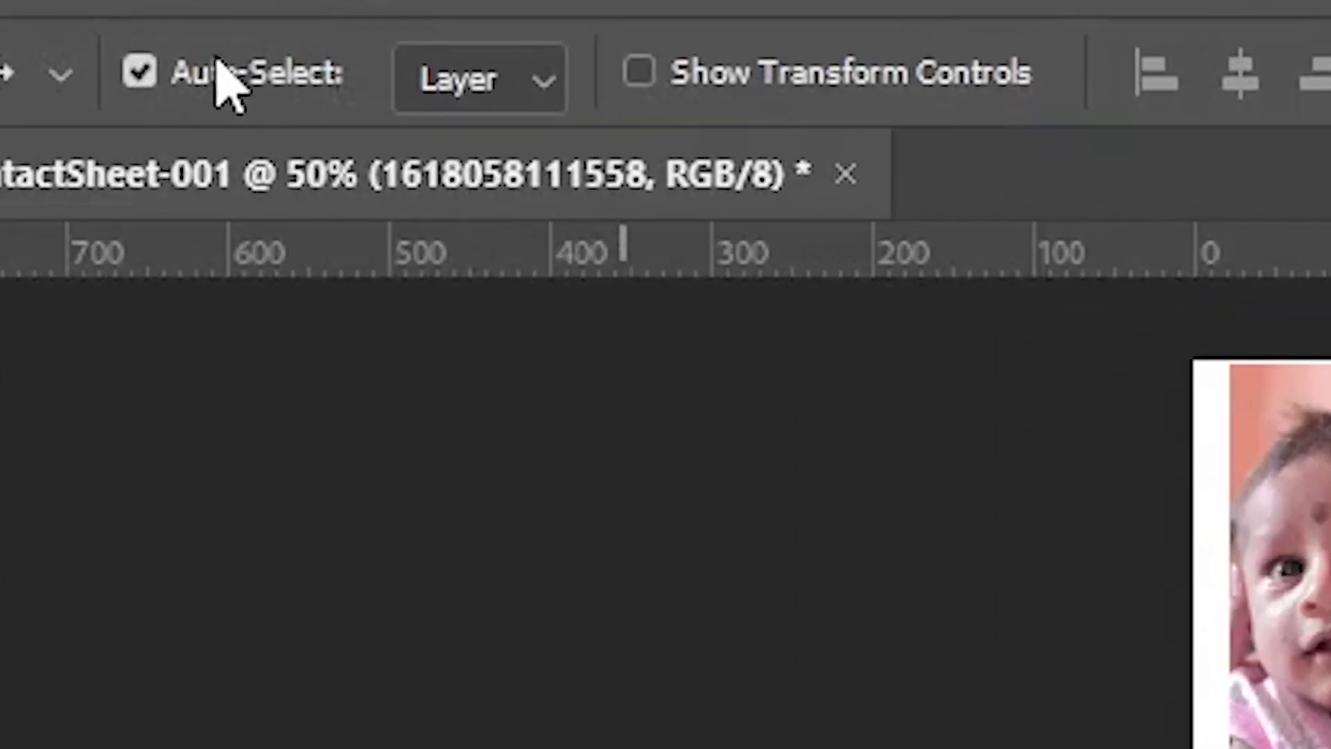
left_click(141, 75)
left_click(140, 75)
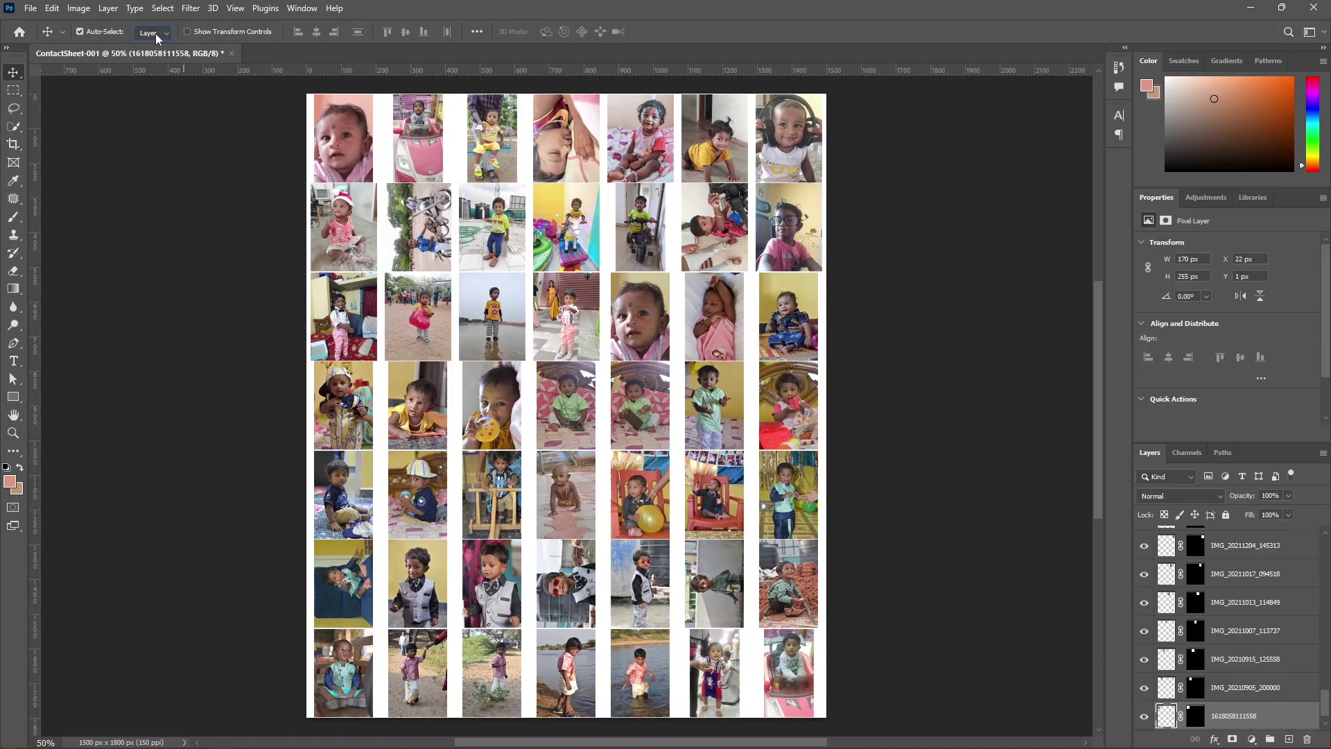
left_click(490, 87)
left_click(160, 58)
scroll(364, 137, "up", 2)
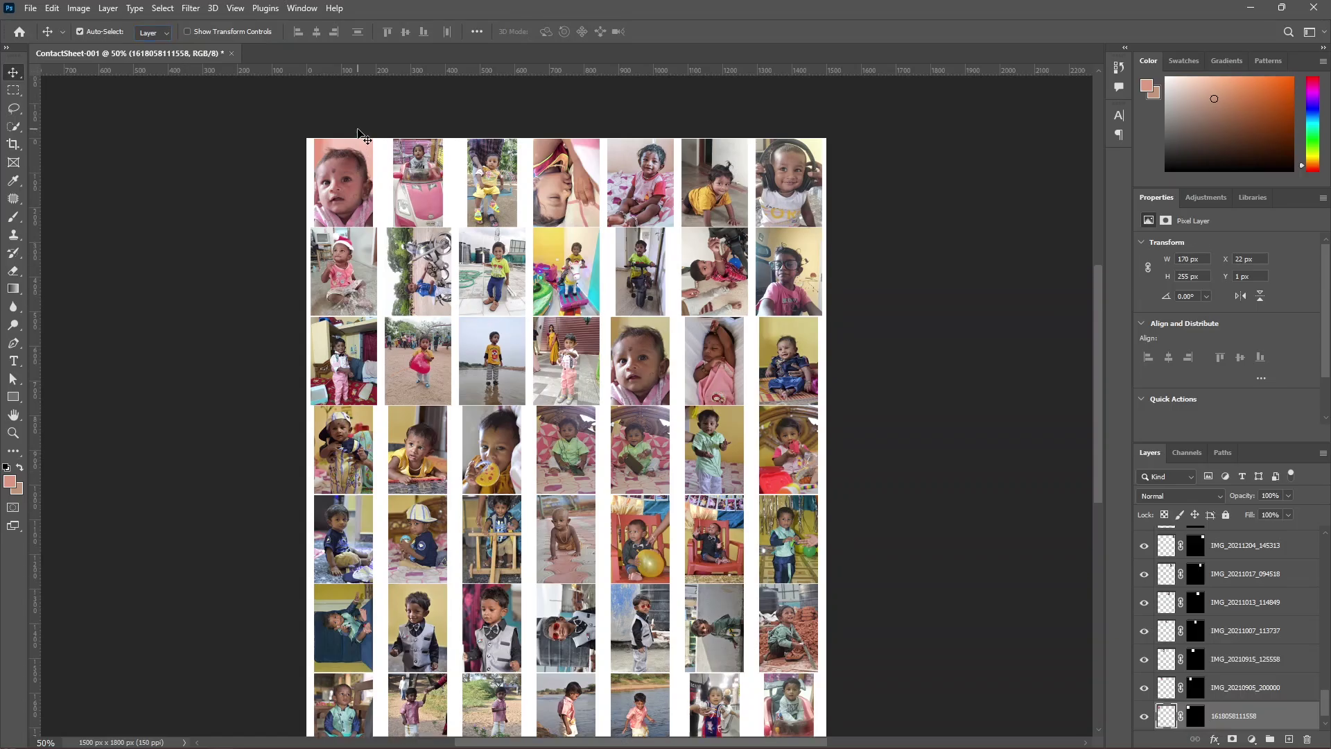
scroll(348, 141, "up", 3)
scroll(338, 171, "up", 2)
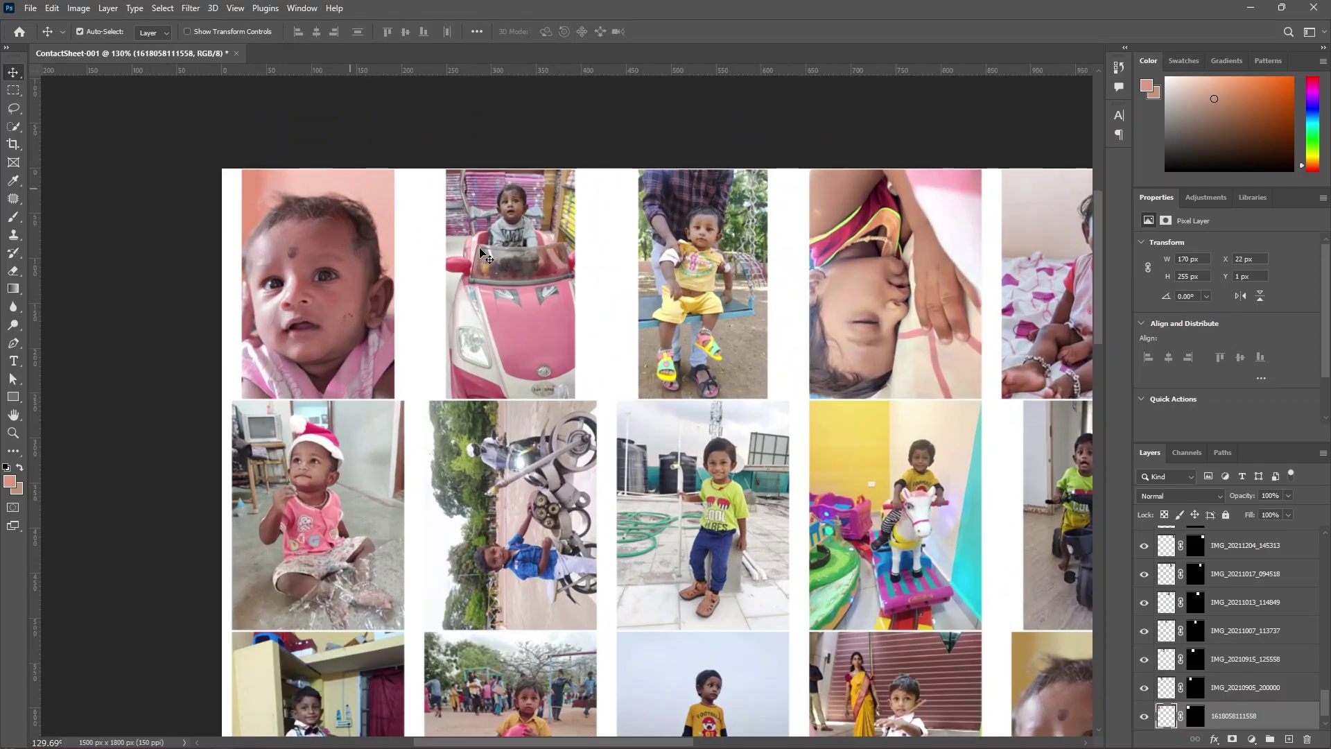
key("ctrl+t")
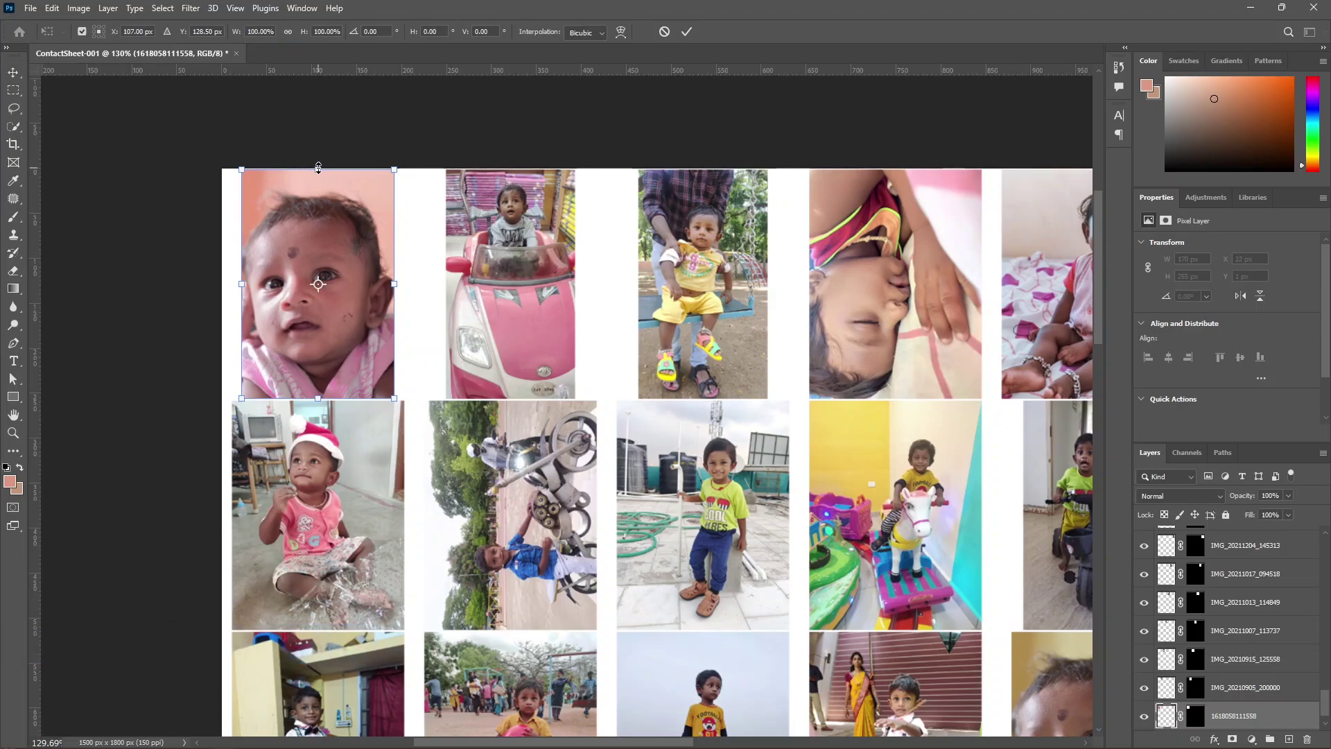
left_click_drag(318, 167, 321, 104)
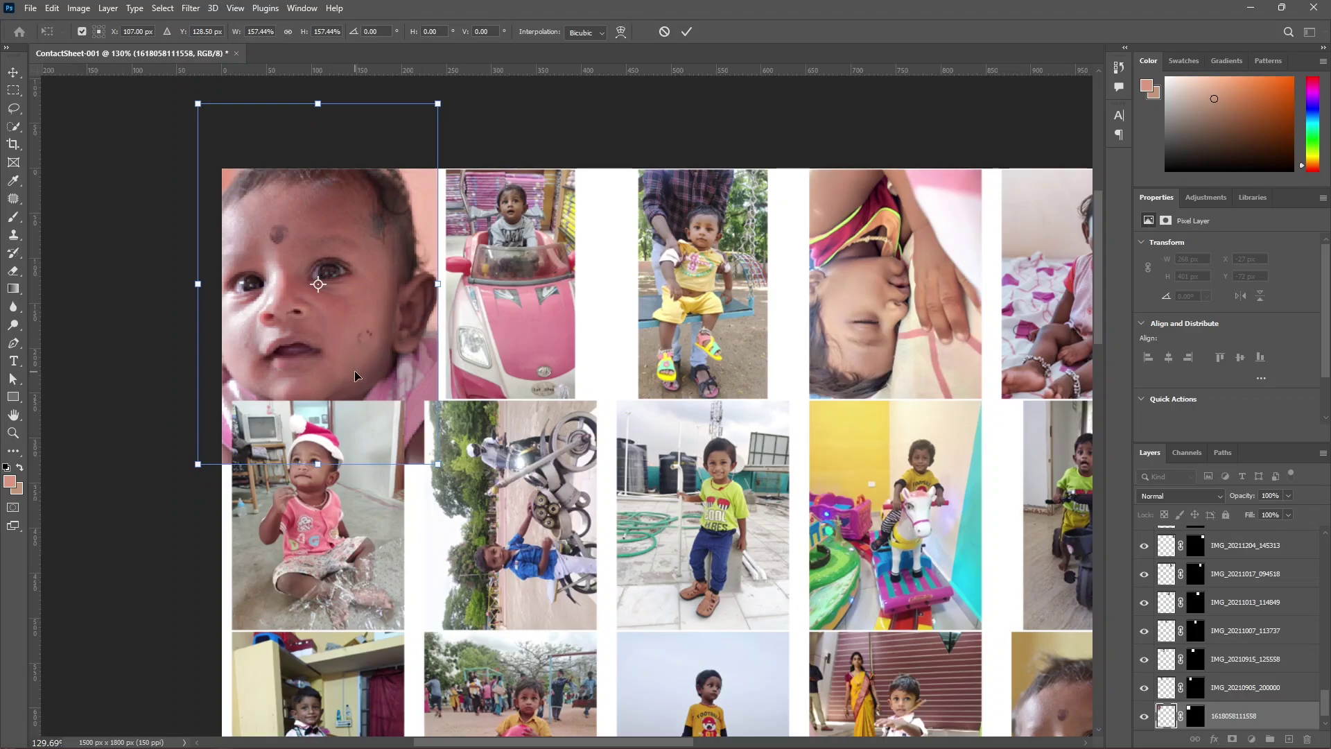
key("Escape")
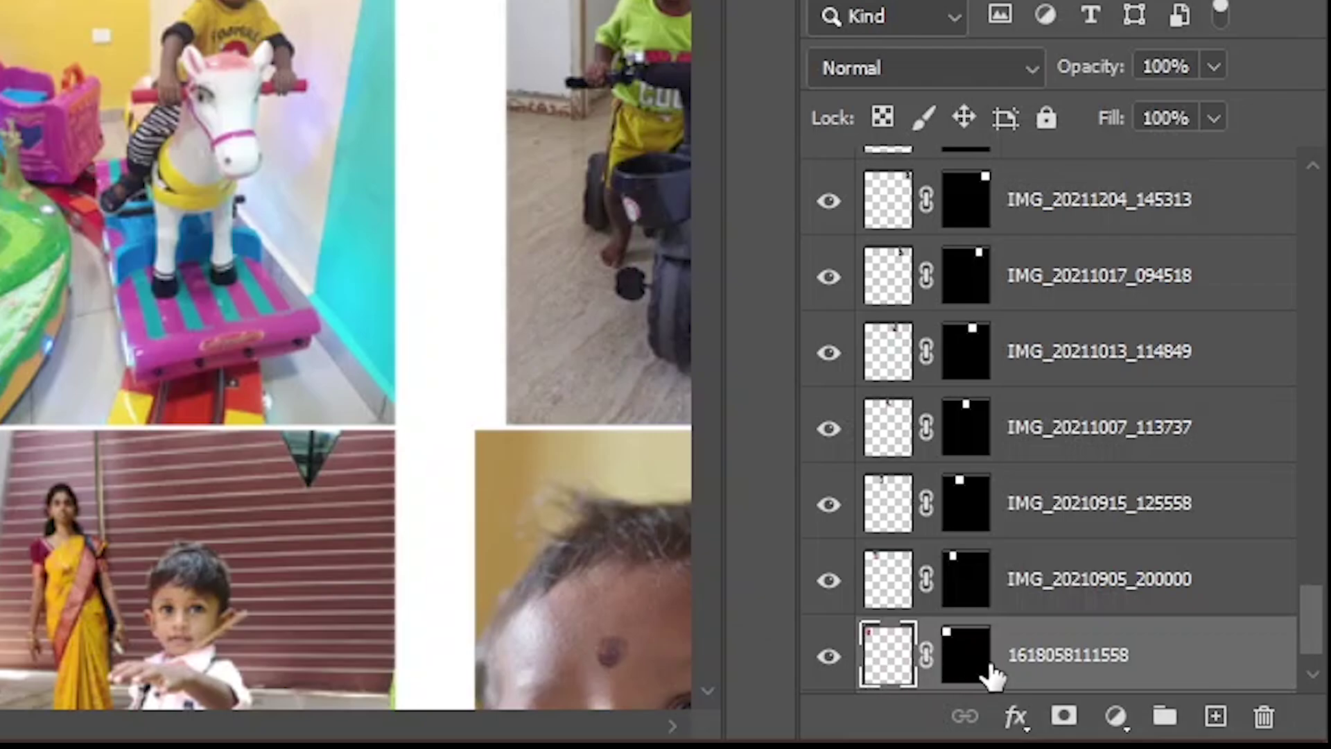
Step: Unlink the first top-row photo from its layer mask and scale the photo up proportionally within its cell
left_click(926, 653)
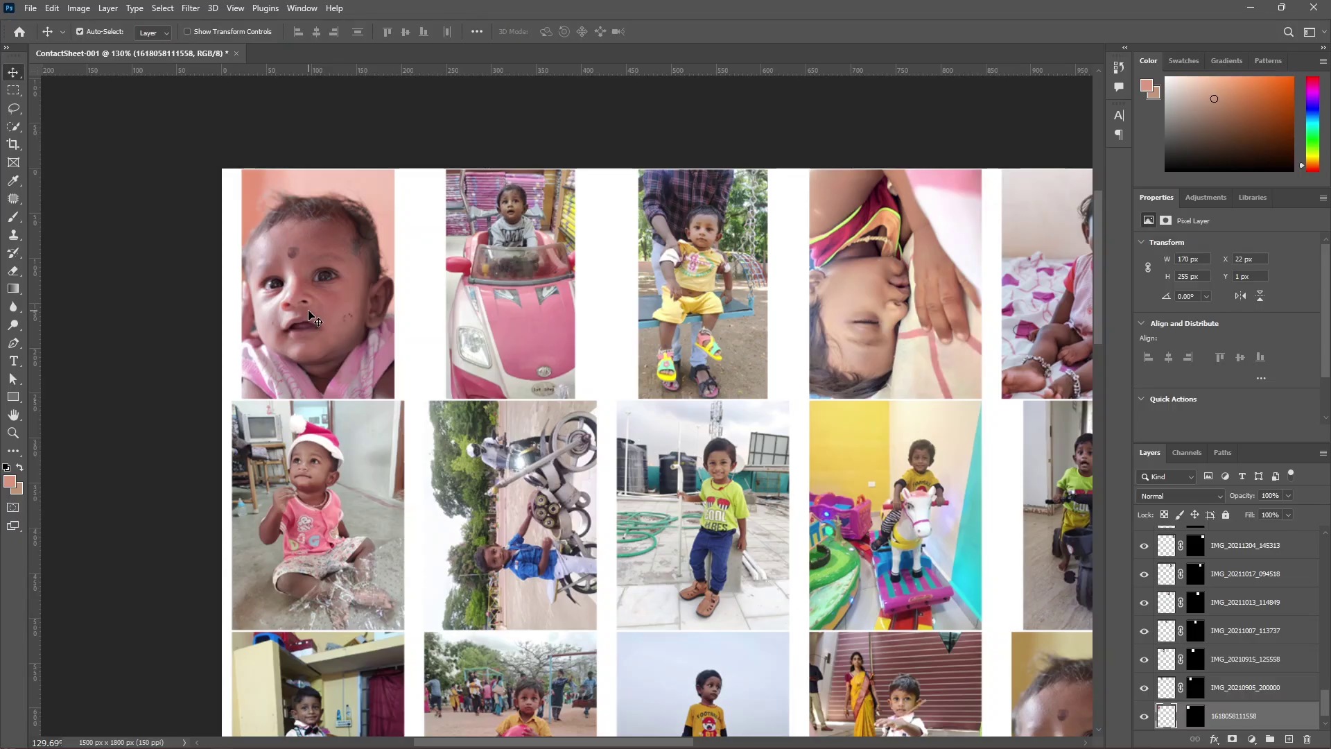
key("ctrl+t")
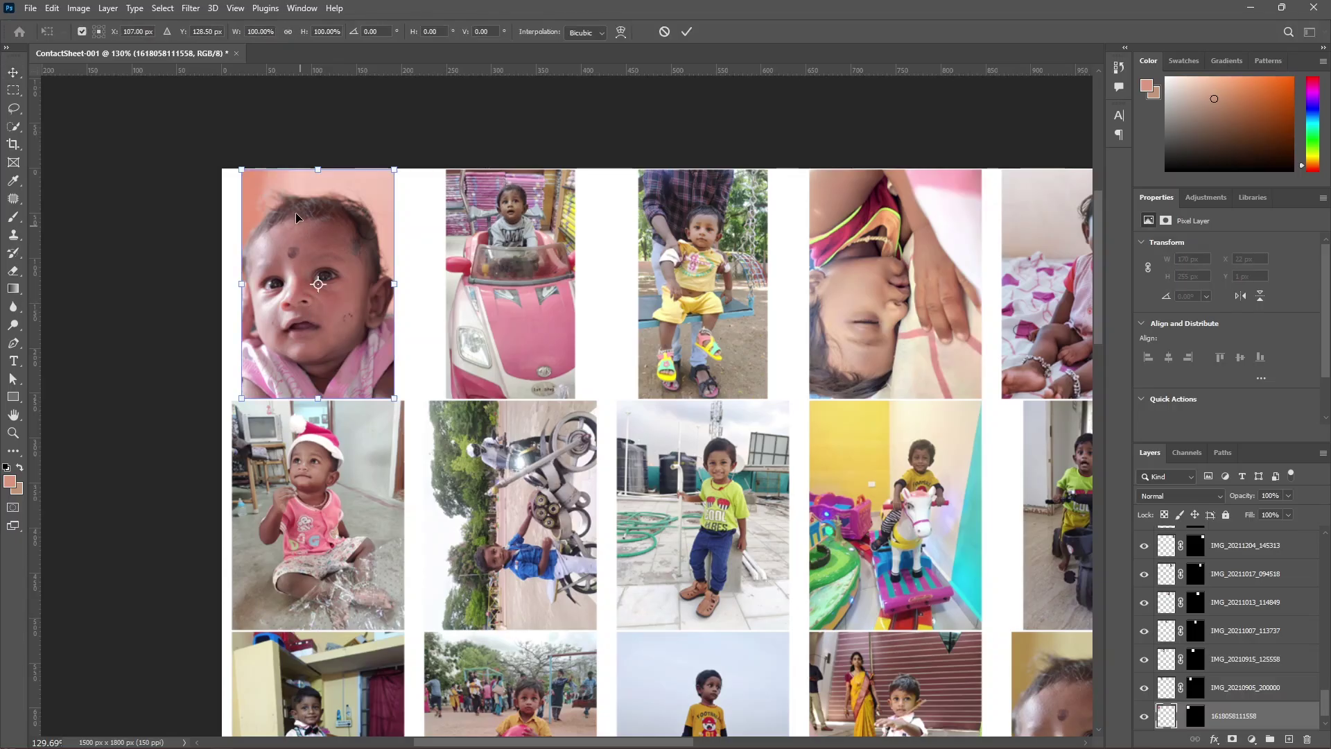
left_click_drag(318, 171, 324, 125)
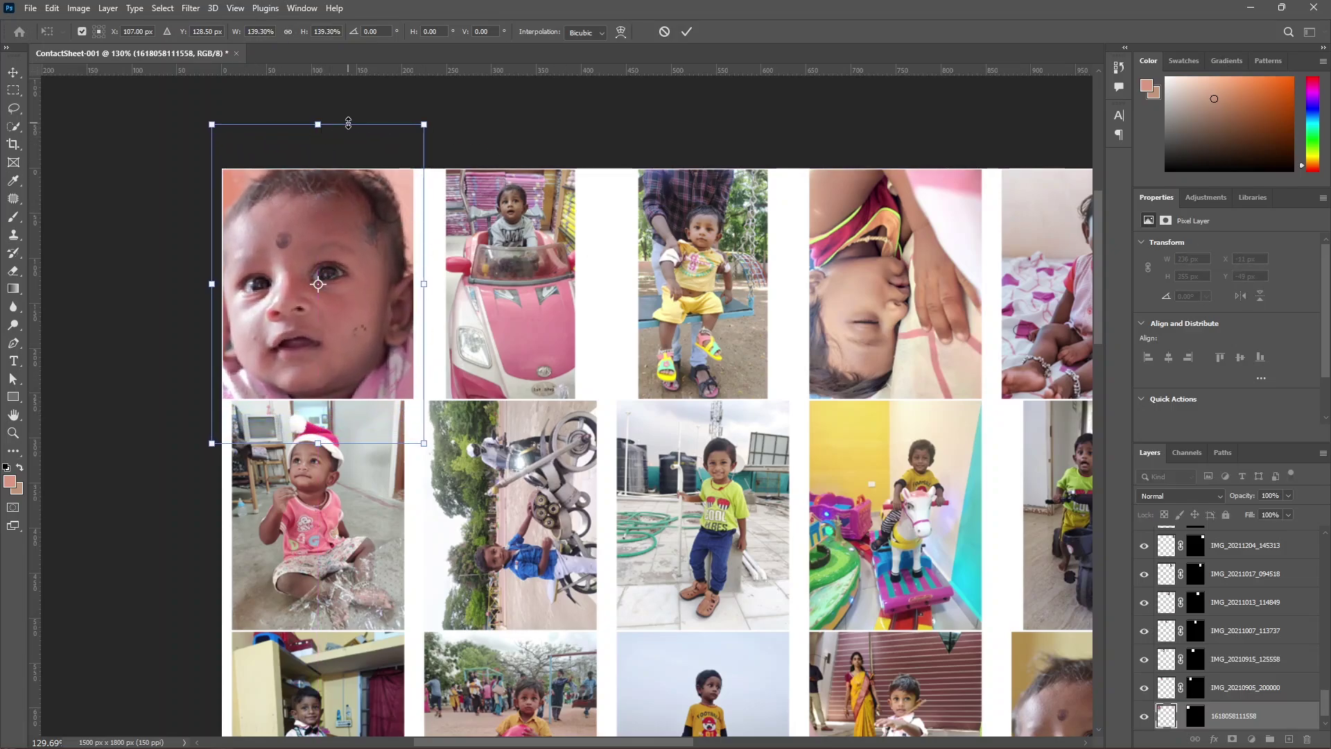
left_click_drag(318, 125, 324, 154)
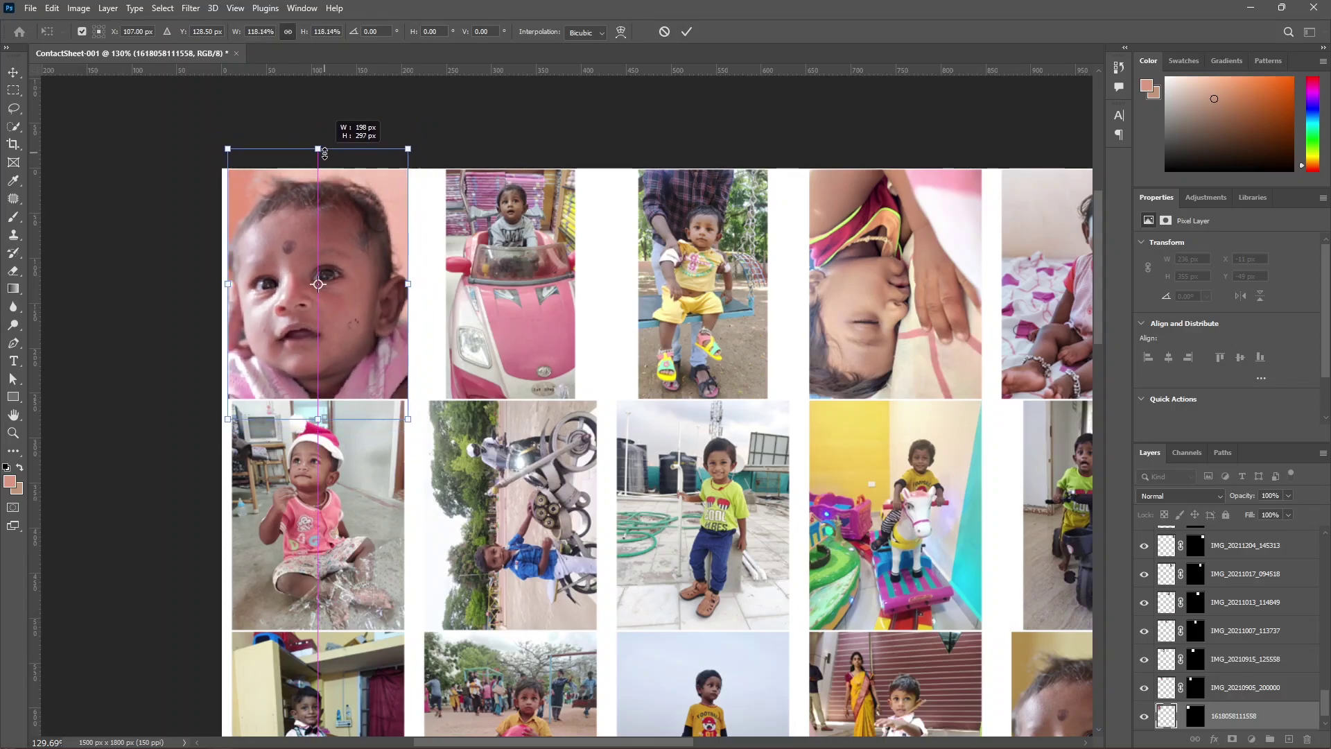
key("Return")
Step: Unlink the second top-row photo from its mask, scale it to about 160%, and move it down to frame the child
left_click(498, 305)
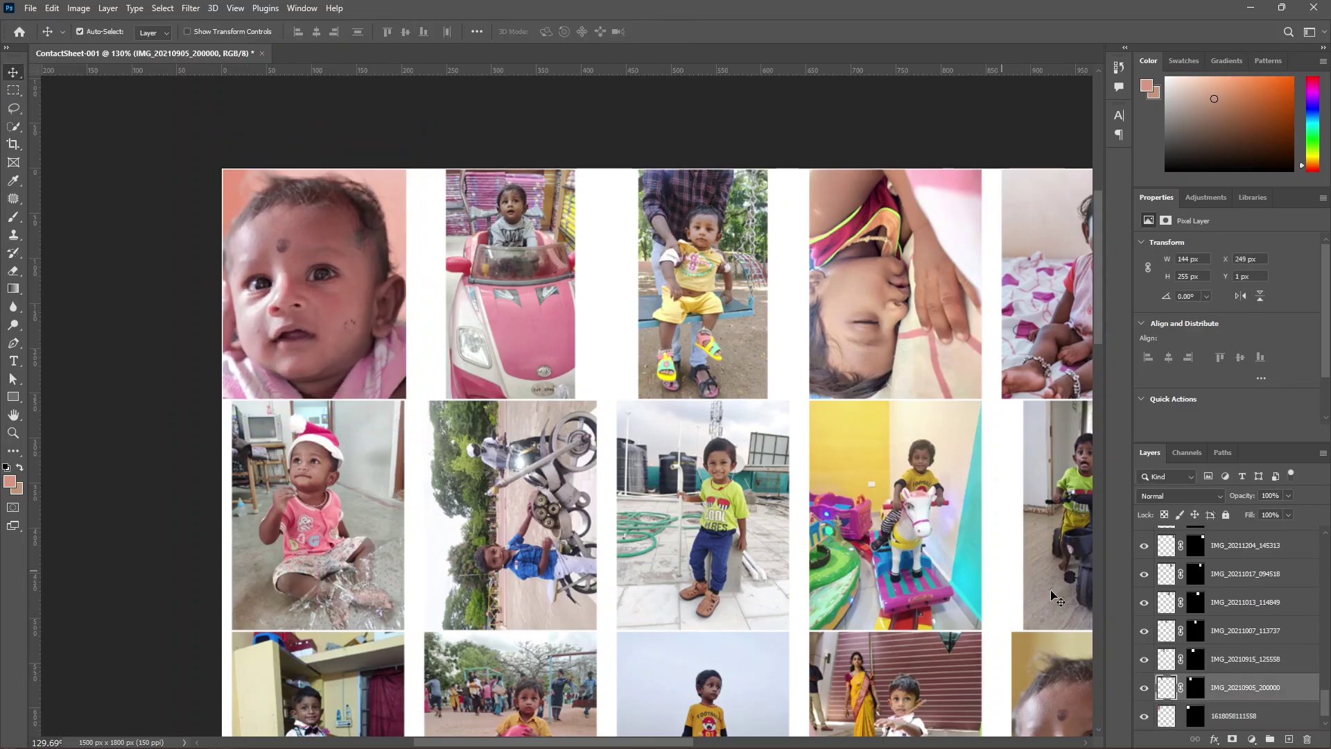
key("ctrl")
key("ctrl+t")
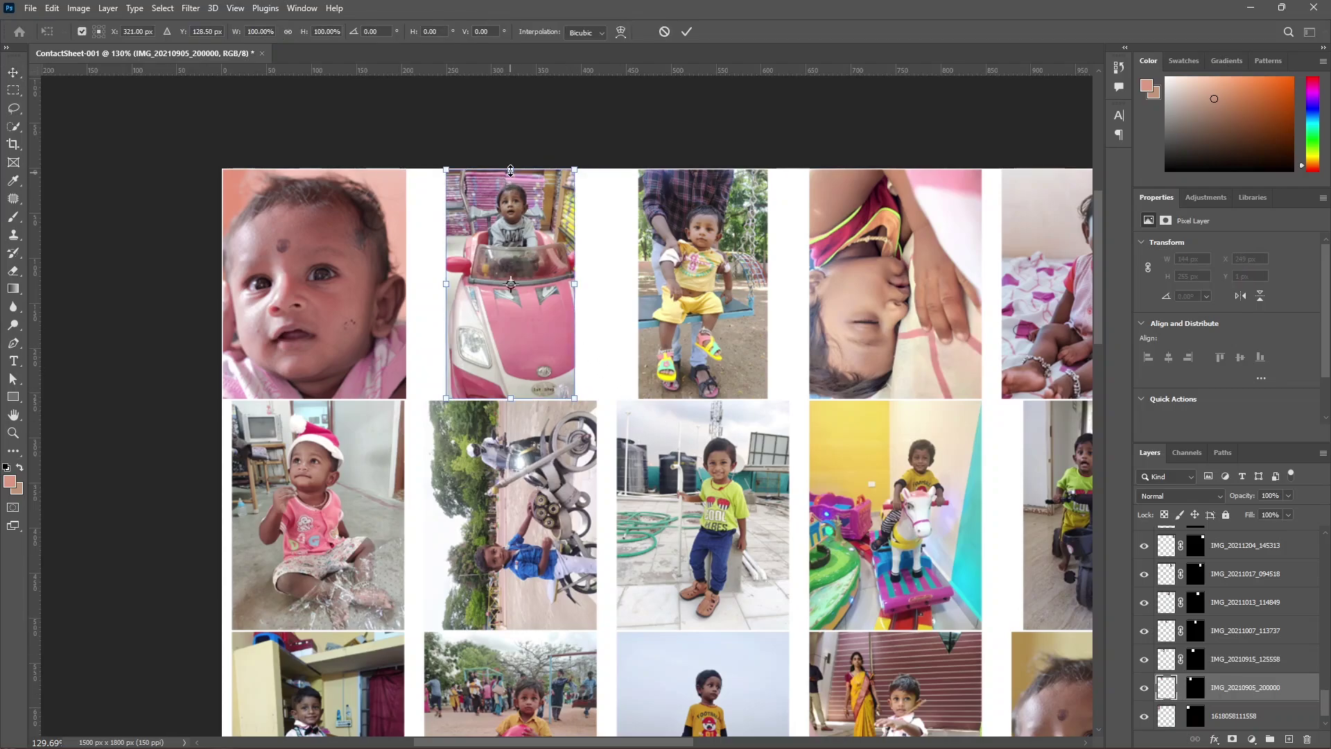
left_click_drag(511, 170, 513, 101)
left_click_drag(525, 211, 525, 270)
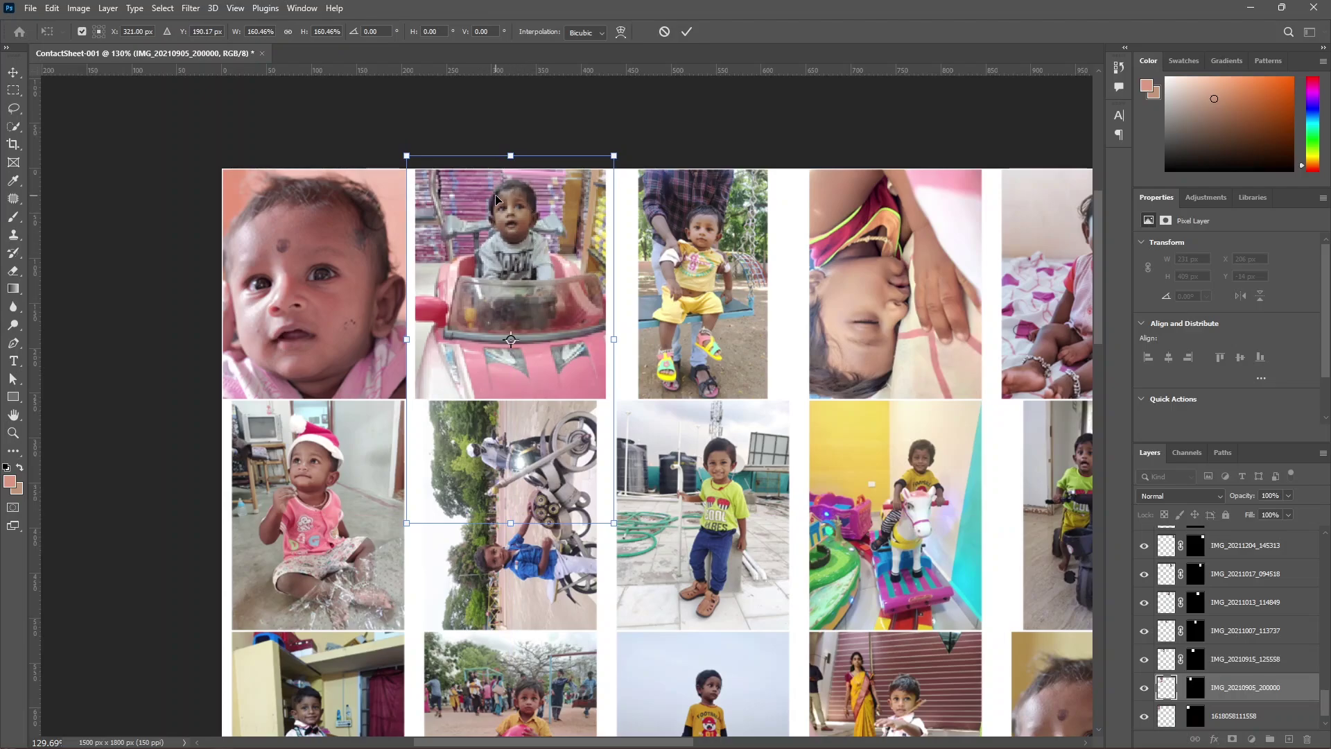
key("Return")
Step: Unlink the third top-row photo from its mask and scale it to about 154% to fill its cell
scroll(441, 301, "down", 1)
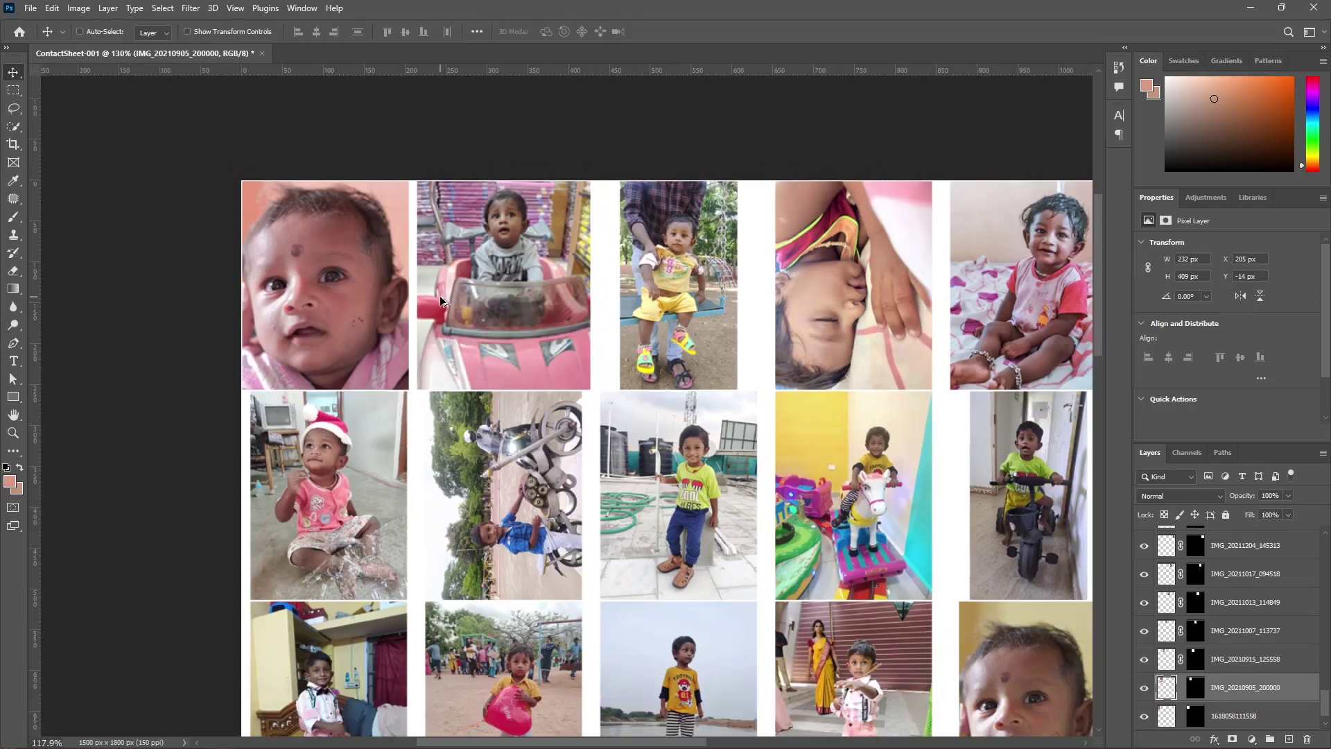
left_click_drag(441, 301, 581, 285)
left_click(560, 304, "ctrl")
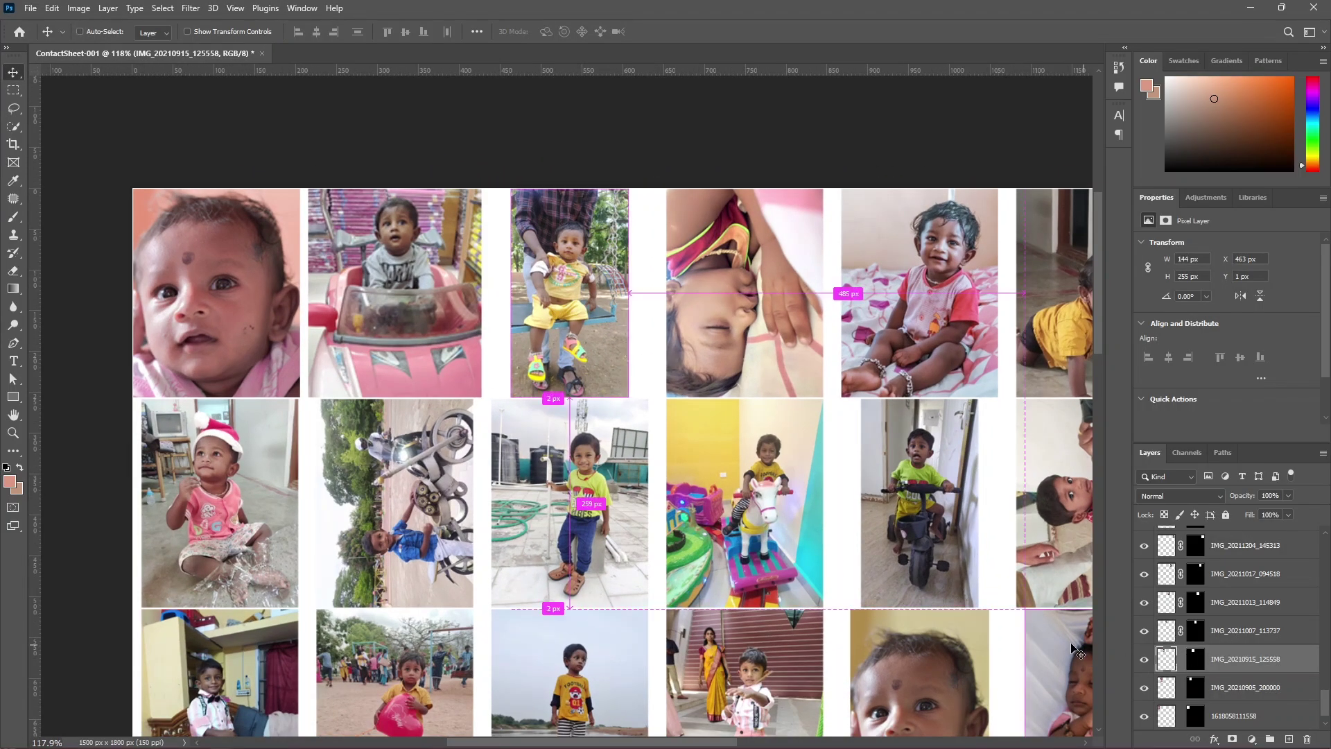
key("ctrl+t")
left_click_drag(575, 198, 582, 131)
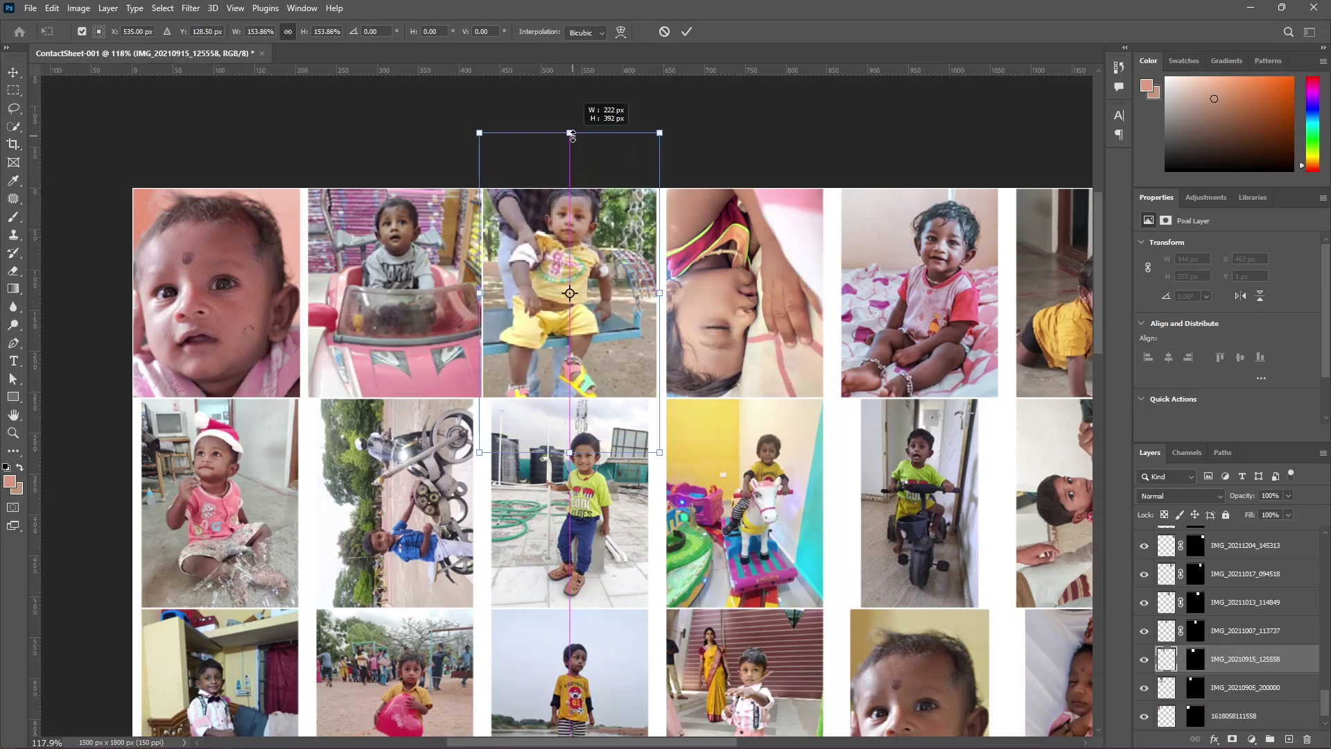
key("Return")
Step: Enlarge the first top-row photo to 226 by 341 px so it fills its cell up to the neighbouring photo
left_click(236, 325)
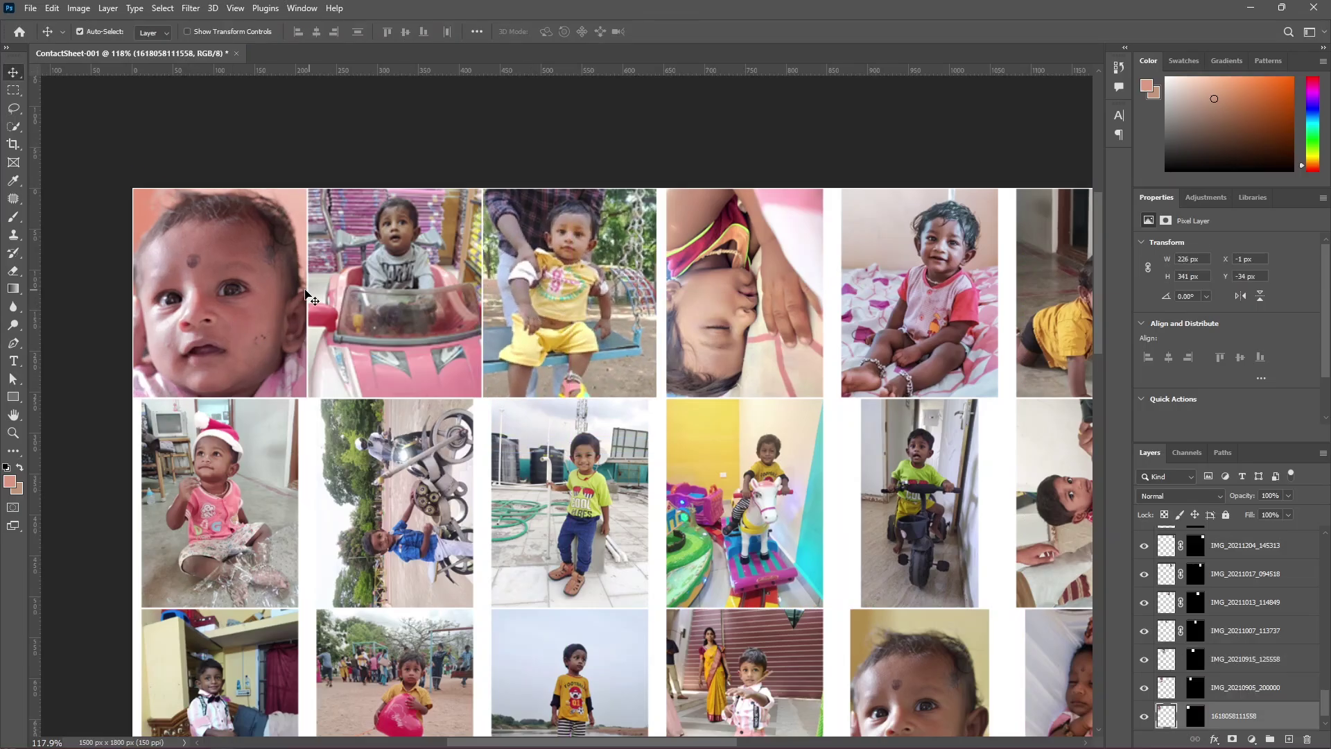
scroll(312, 284, "up", 3)
scroll(310, 284, "up", 1)
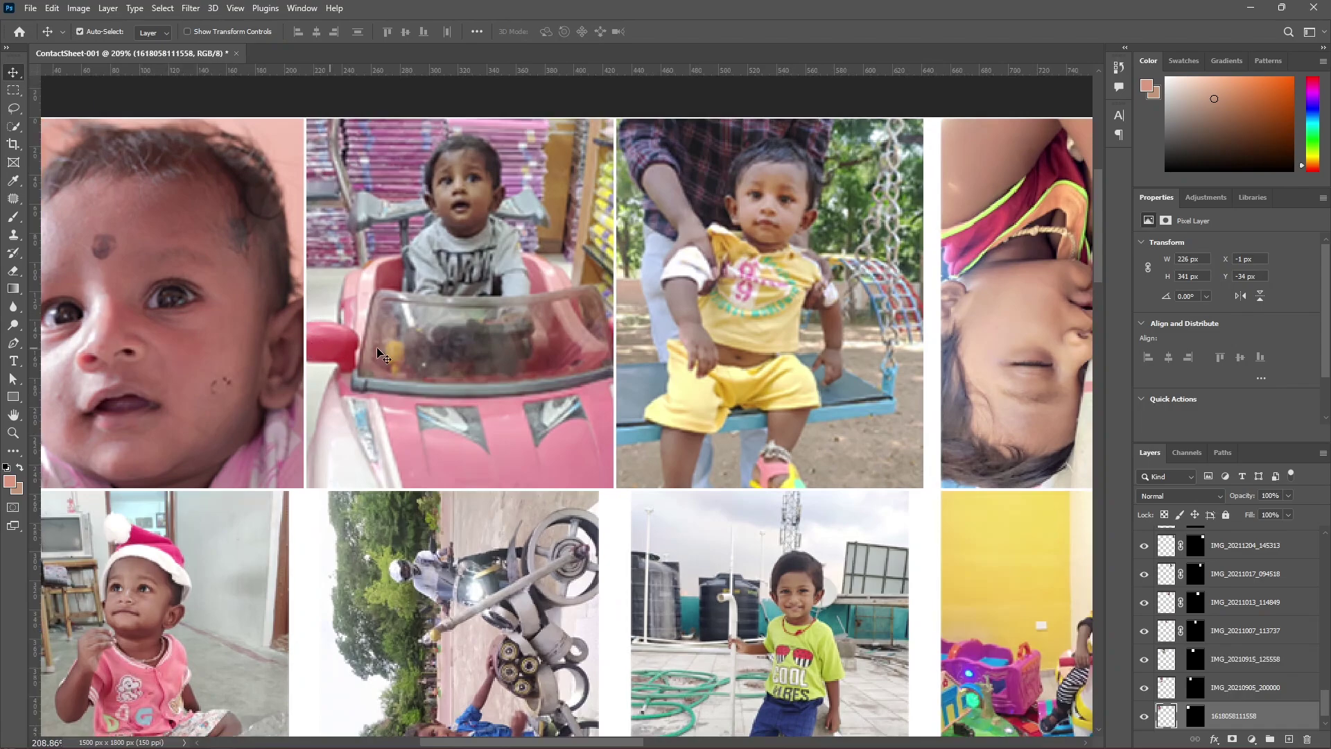
scroll(617, 371, "down", 1)
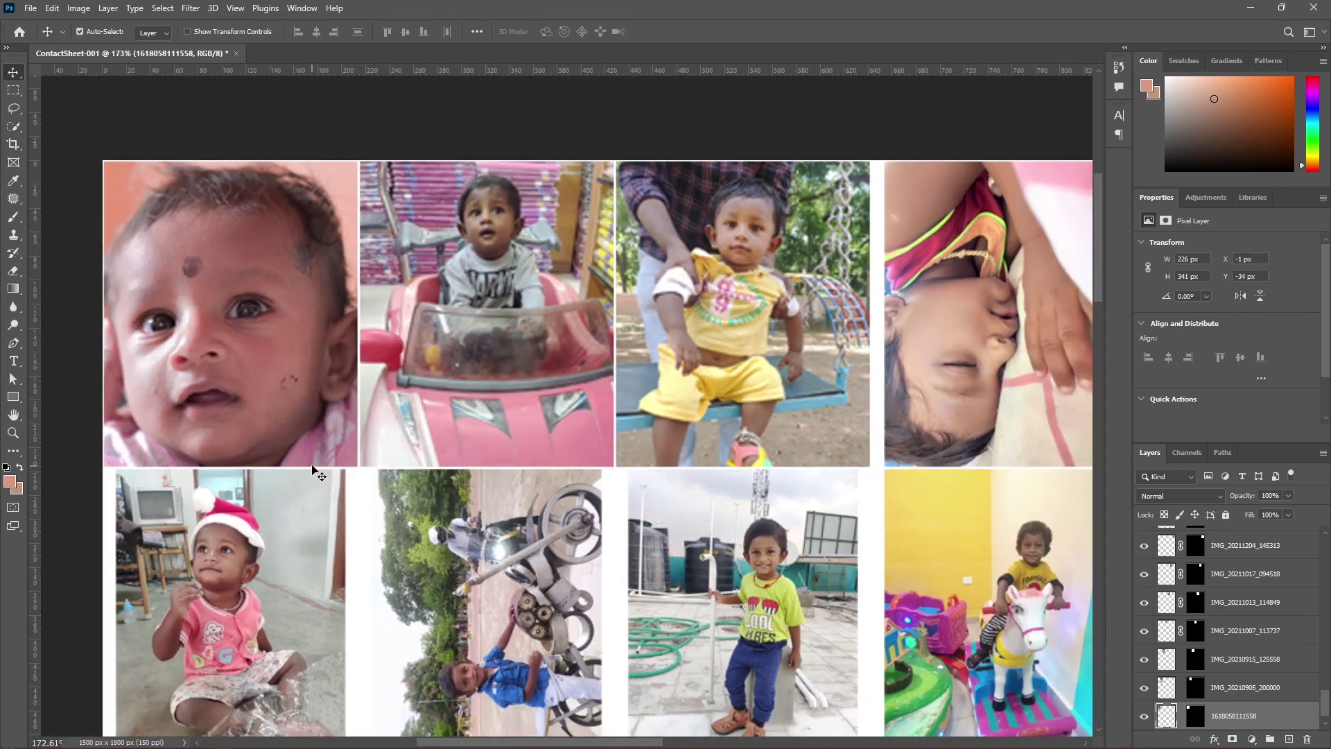
Step: Unlink the masks of the remaining top-row photos and enlarge each photo to fill its cell
scroll(241, 289, "down", 4)
left_click(1181, 602)
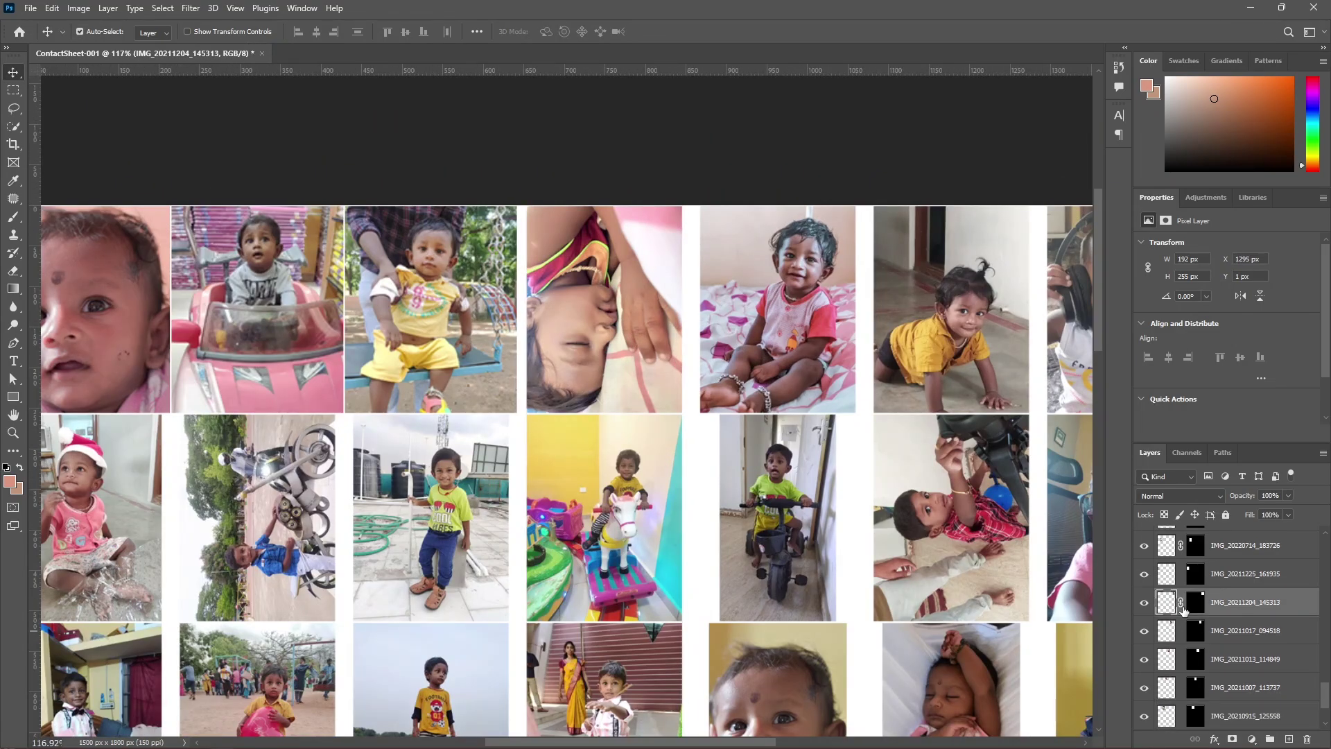
left_click(776, 312)
key("ctrl+t")
key("Return")
left_click(786, 347)
key("ctrl+t")
left_click_drag(786, 274, 786, 256)
key("Return")
Step: Unlink the masks of the other photo layers and enlarge the last four second-row photos to fill their cells
scroll(787, 277, "down", 2)
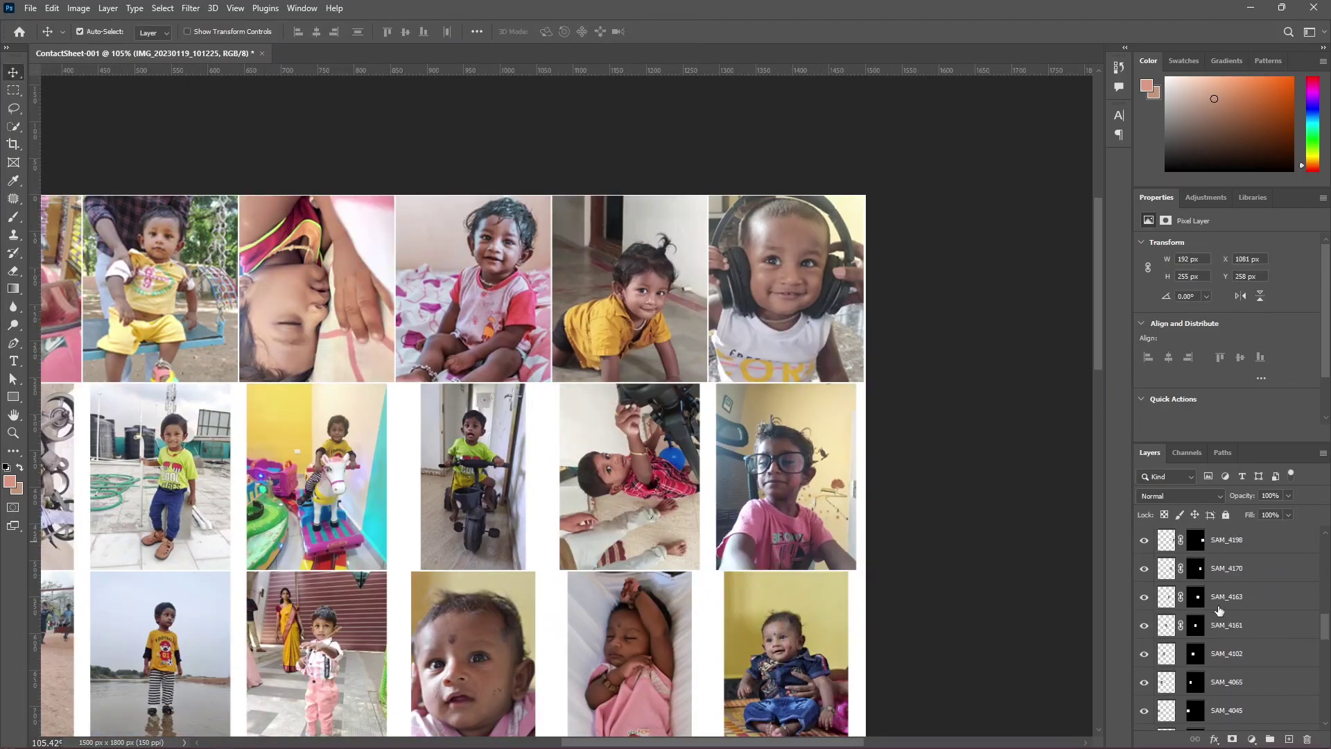
left_click(784, 408)
key("ctrl+t")
key("Return")
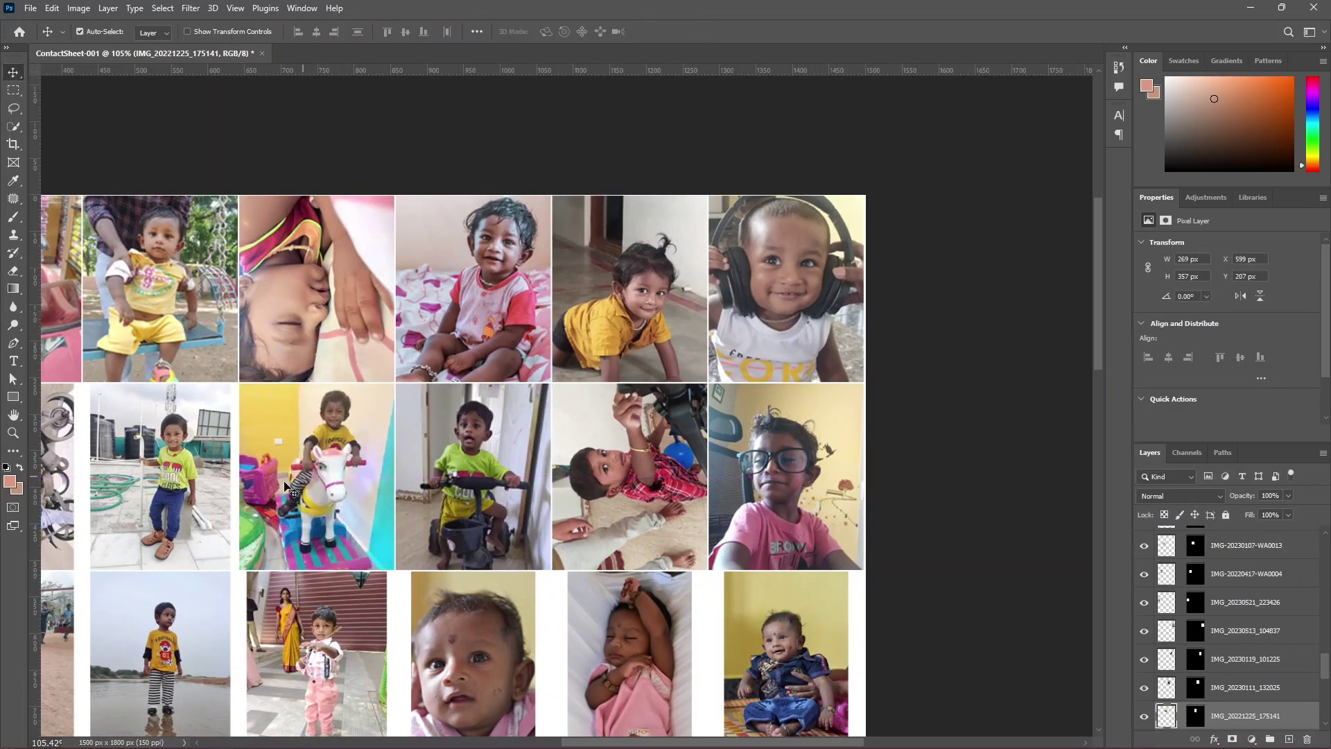
Step: Enlarge the first three photos of the second row and the first five of the third row to fill their cells
scroll(485, 416, "down", 2)
left_click(226, 624)
key("ctrl+t")
left_click_drag(226, 548, 226, 527)
key("Return")
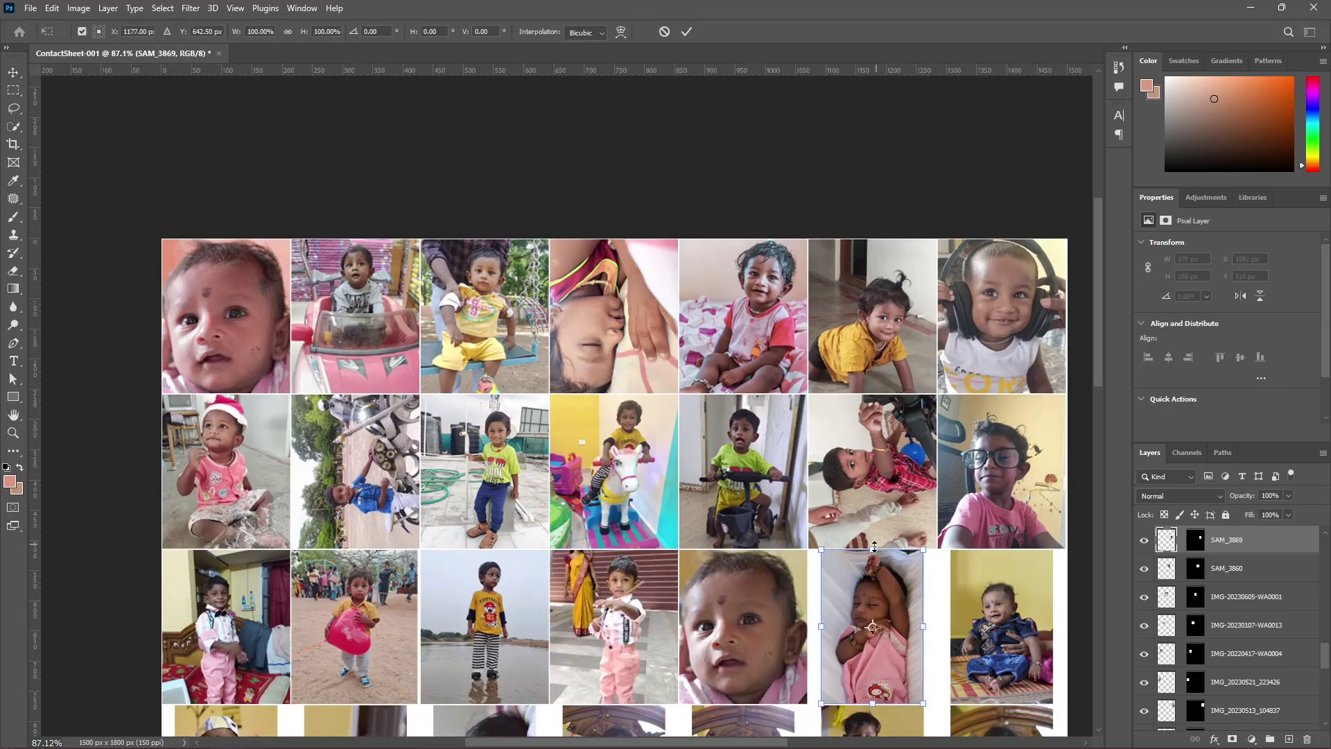
Step: Enlarge the last two third-row photos and all fourth-row photos to fill their cells
scroll(485, 416, "down", 3)
left_click(743, 604)
key("ctrl+t")
left_click_drag(744, 526, 744, 505)
key("Return")
scroll(744, 505, "down", 3)
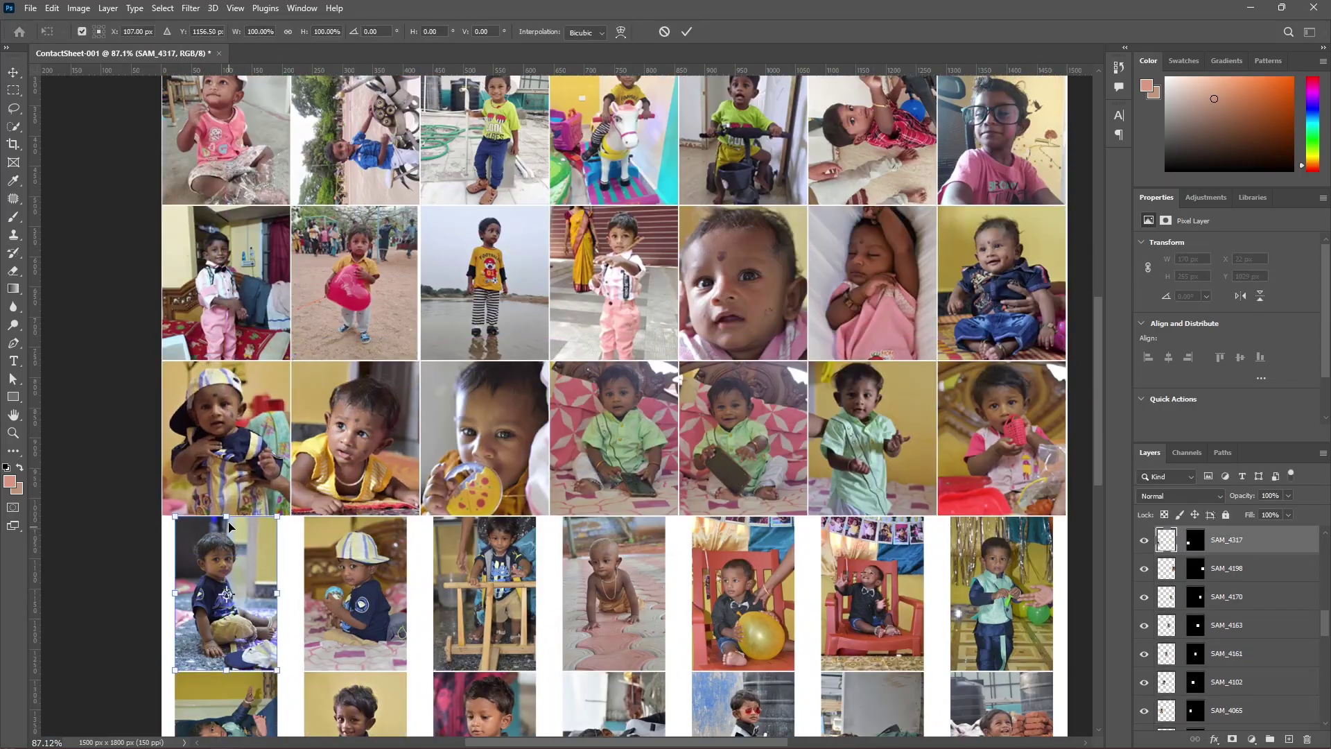
Step: Enlarge the fifth-row photos and the last two sixth-row photos to fill their cells
left_click(899, 582)
key("ctrl+t")
left_click_drag(872, 517, 872, 497)
key("Return")
left_click(1002, 582)
scroll(1002, 575, "down", 3)
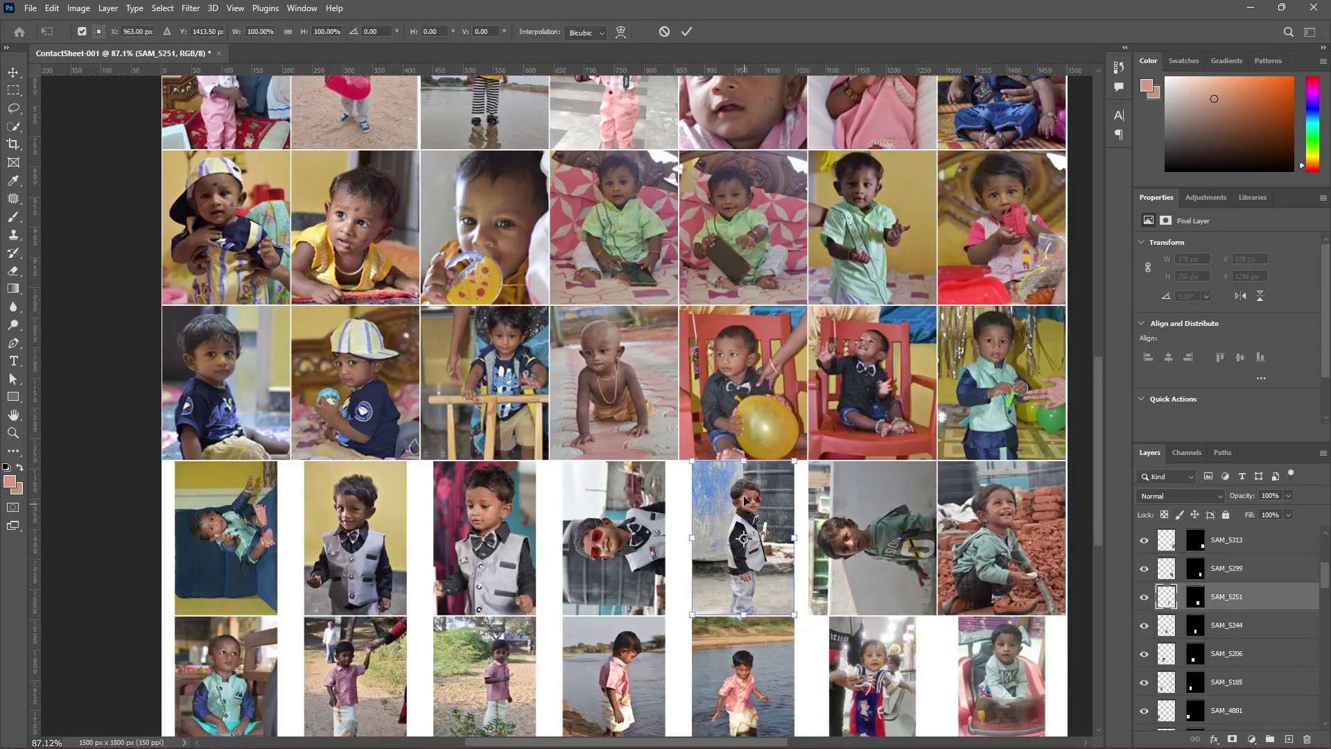
Step: Enlarge the first five sixth-row photos to fill their cells
left_click(226, 540)
key("ctrl+t")
left_click_drag(226, 461, 226, 438)
key("Return")
Step: Enlarge all seven photos in the bottom row to fill their cells, completing the gap-free grid
scroll(226, 444, "down", 3)
left_click(355, 589)
key("ctrl+t")
key("Return")
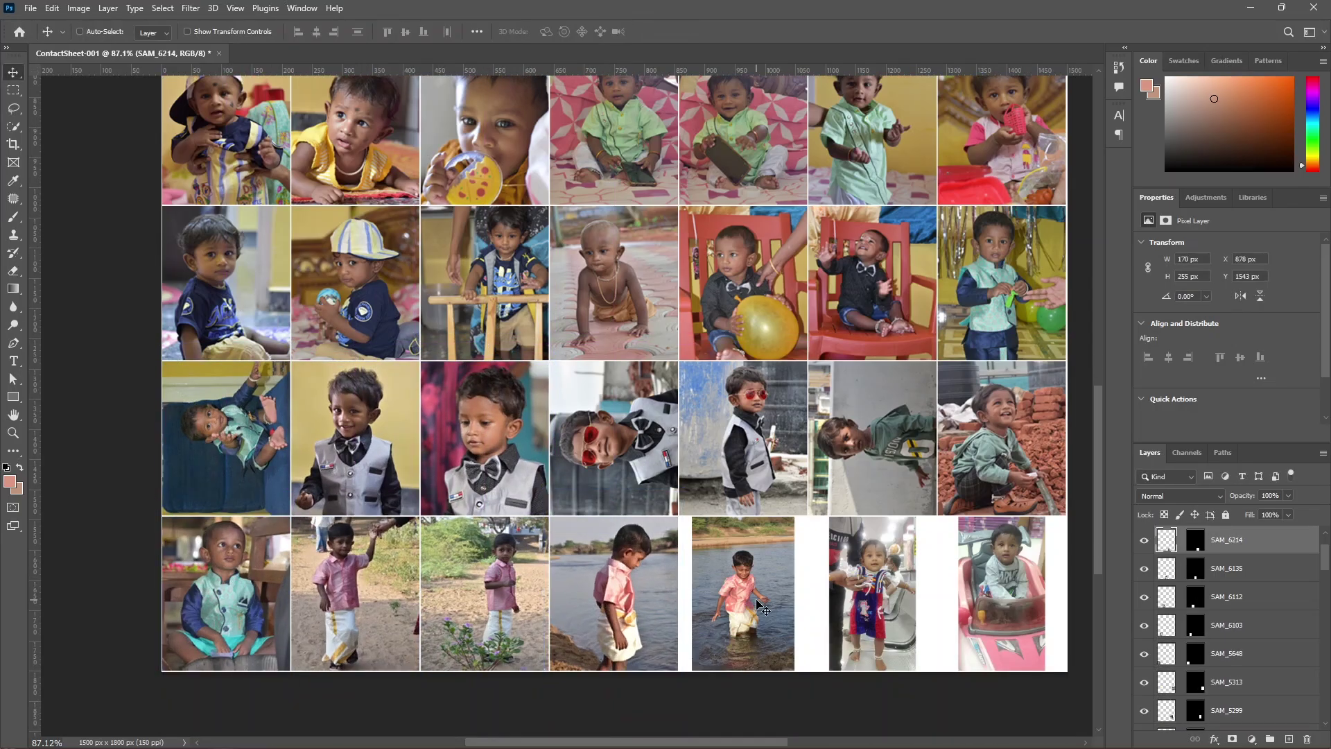
left_click(1002, 589)
key("Return")
key("ctrl+0")
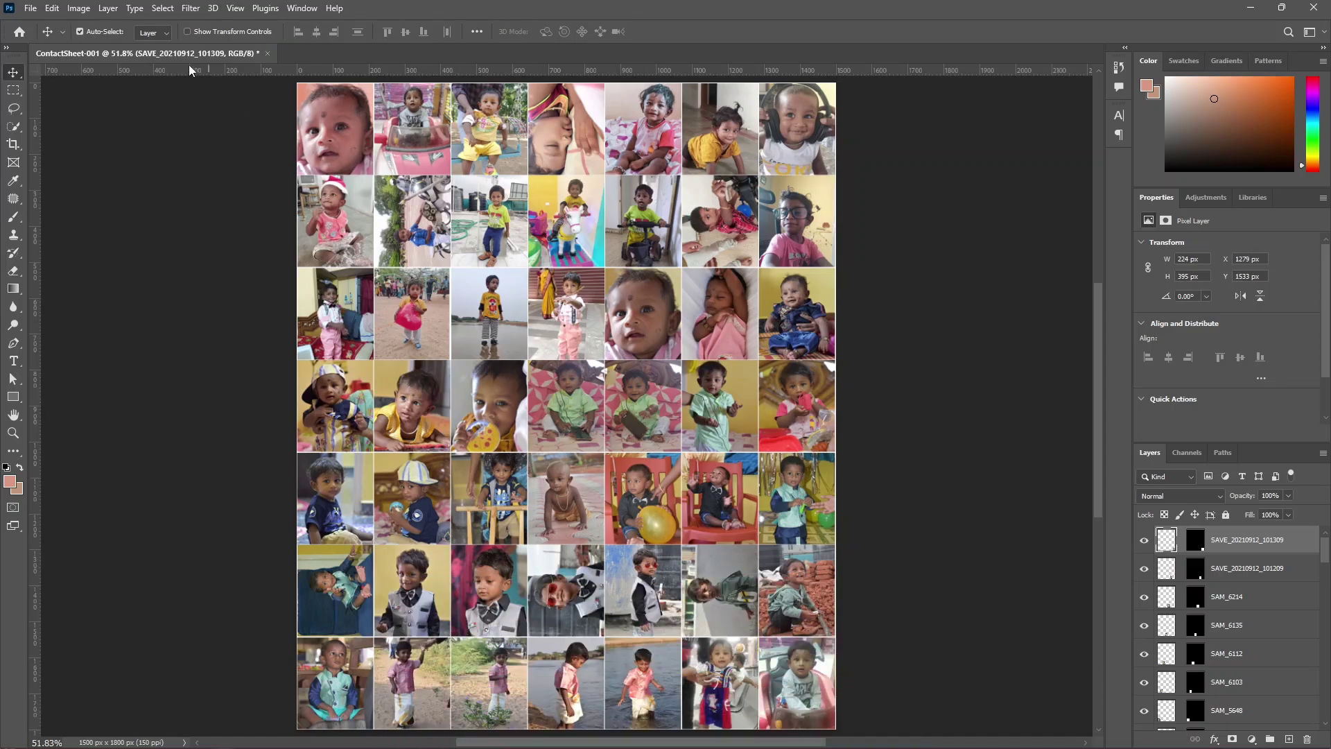
Step: Define the finished contact sheet as a pattern named "3rd birthday"
left_click(55, 9)
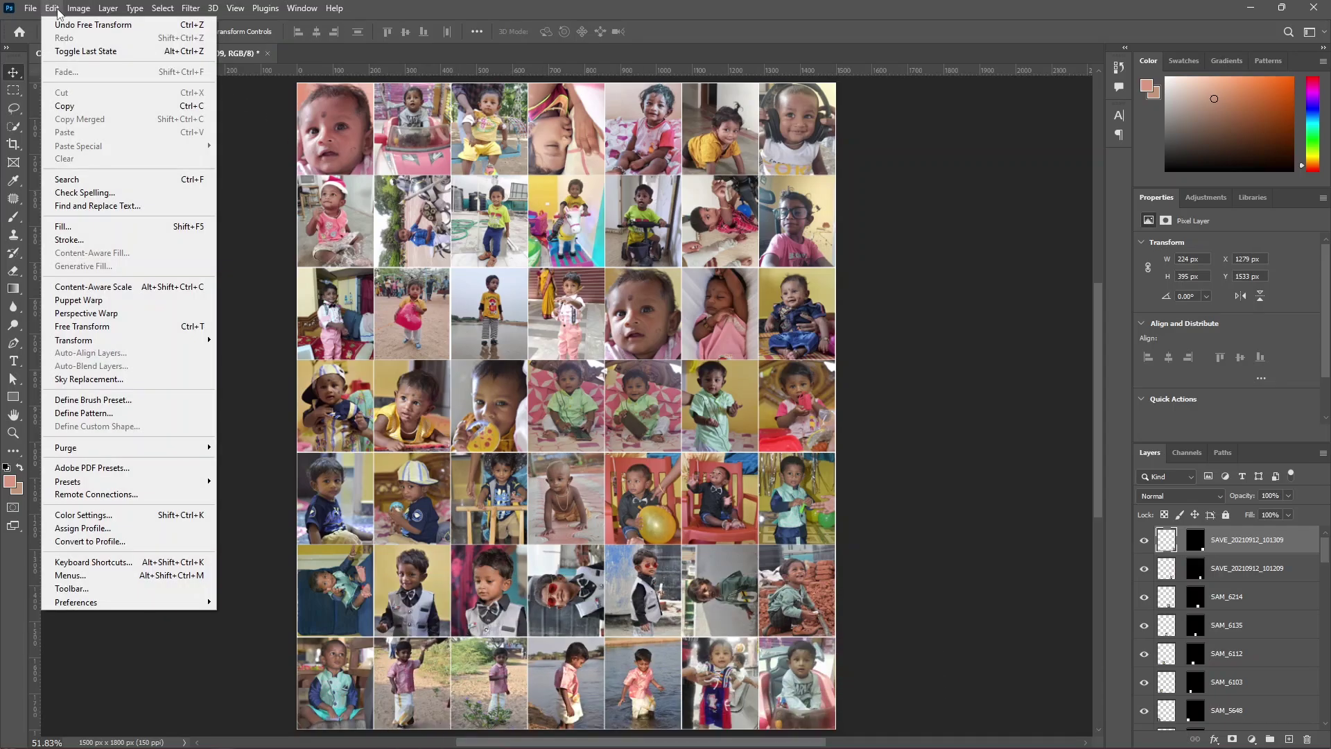
left_click(104, 413)
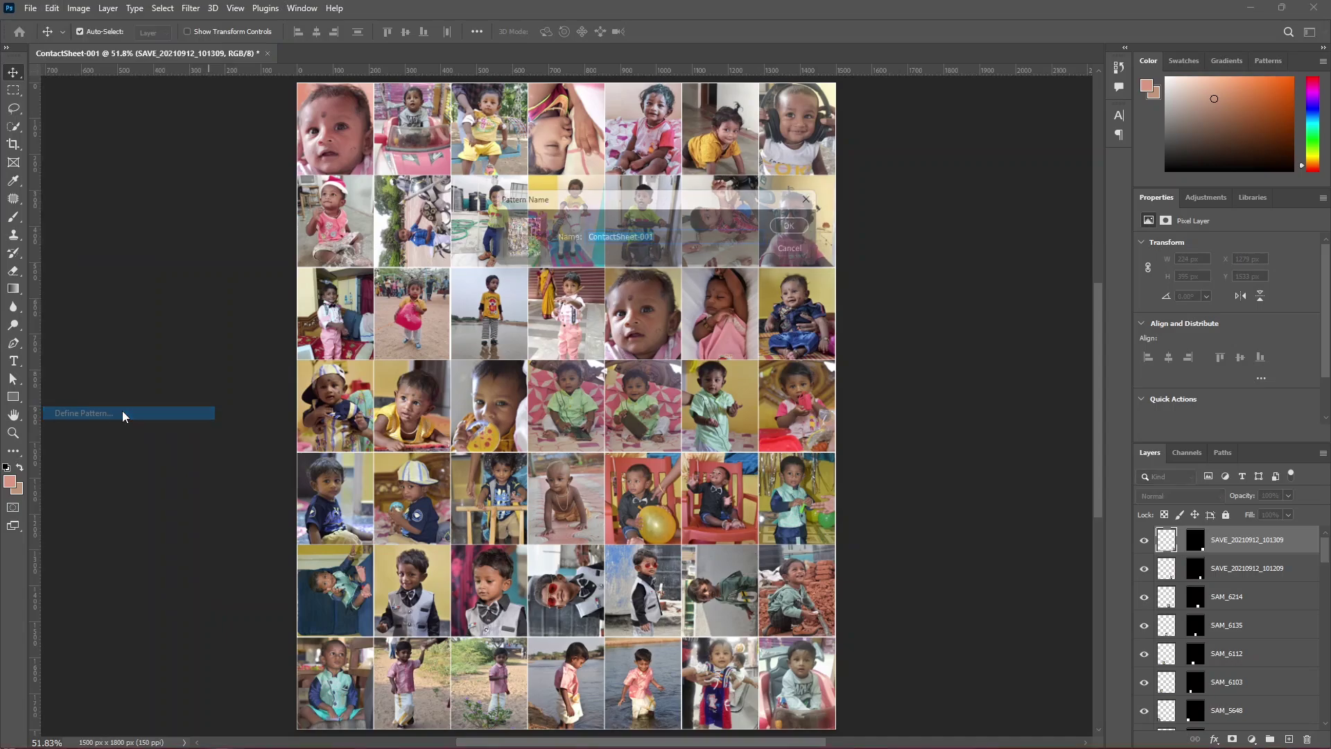
type("3rd birthday")
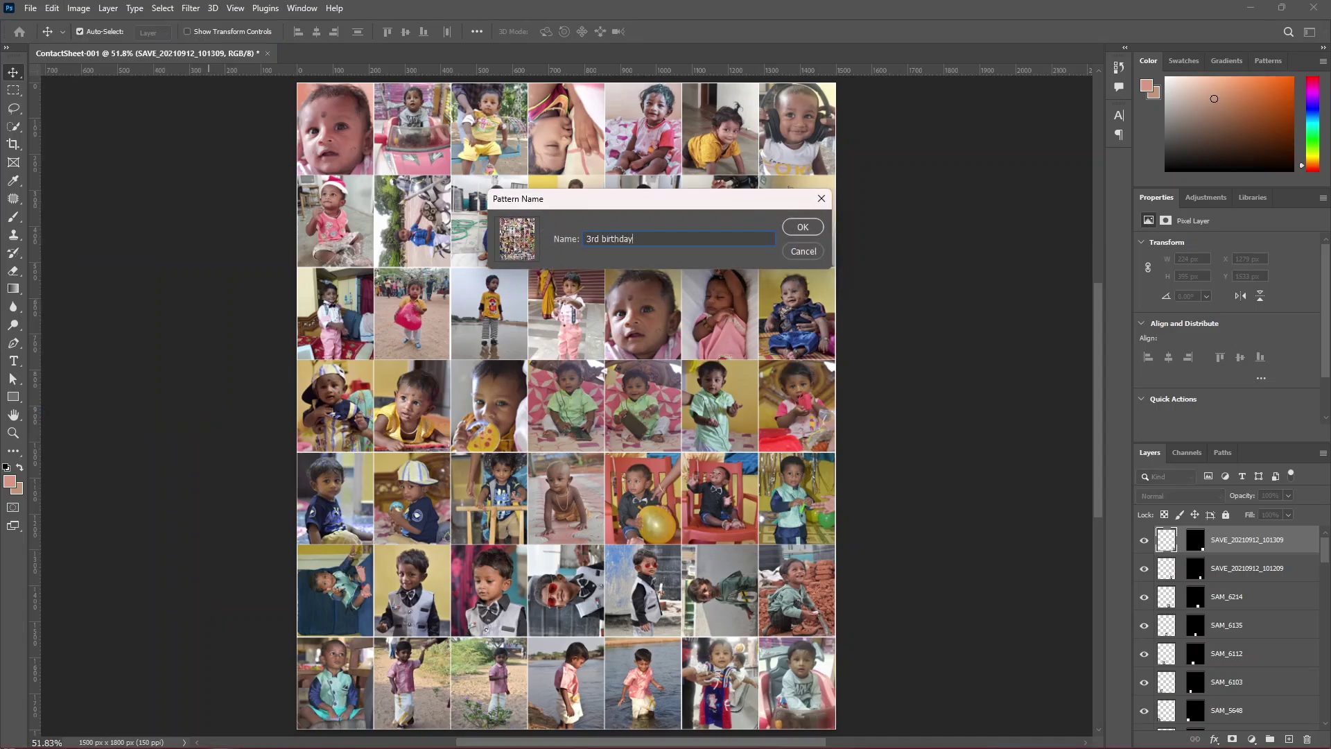
key("Return")
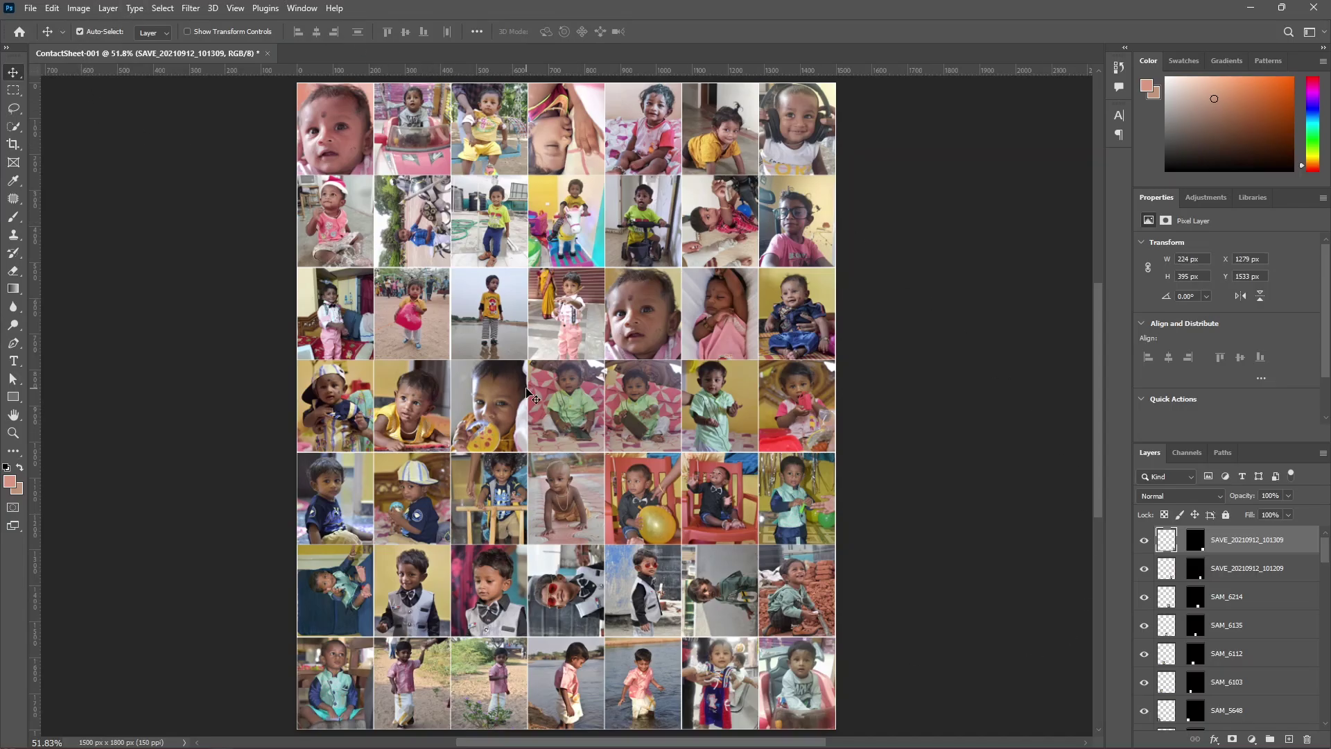
Step: Save the contact sheet as ContactSheet-001.psd in Photoshop format and close the document
key("ctrl+s")
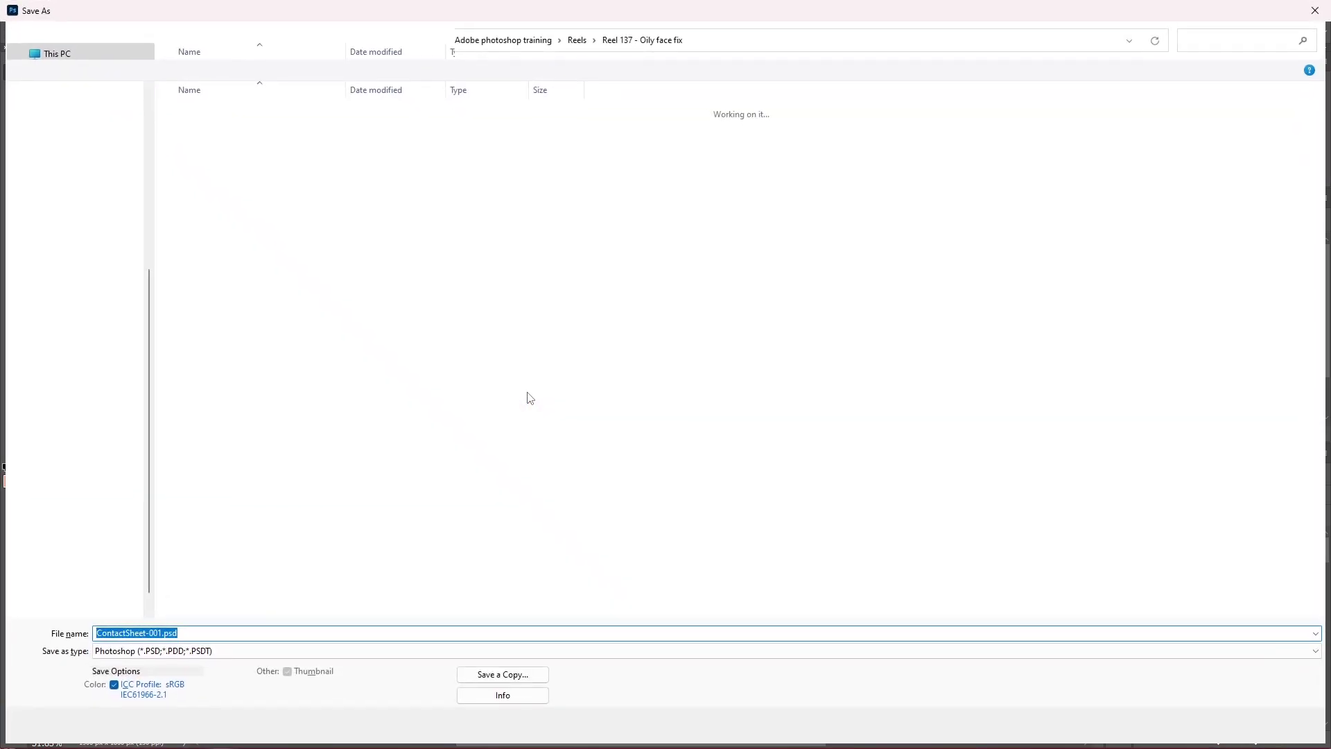
key("Return")
left_click(276, 52)
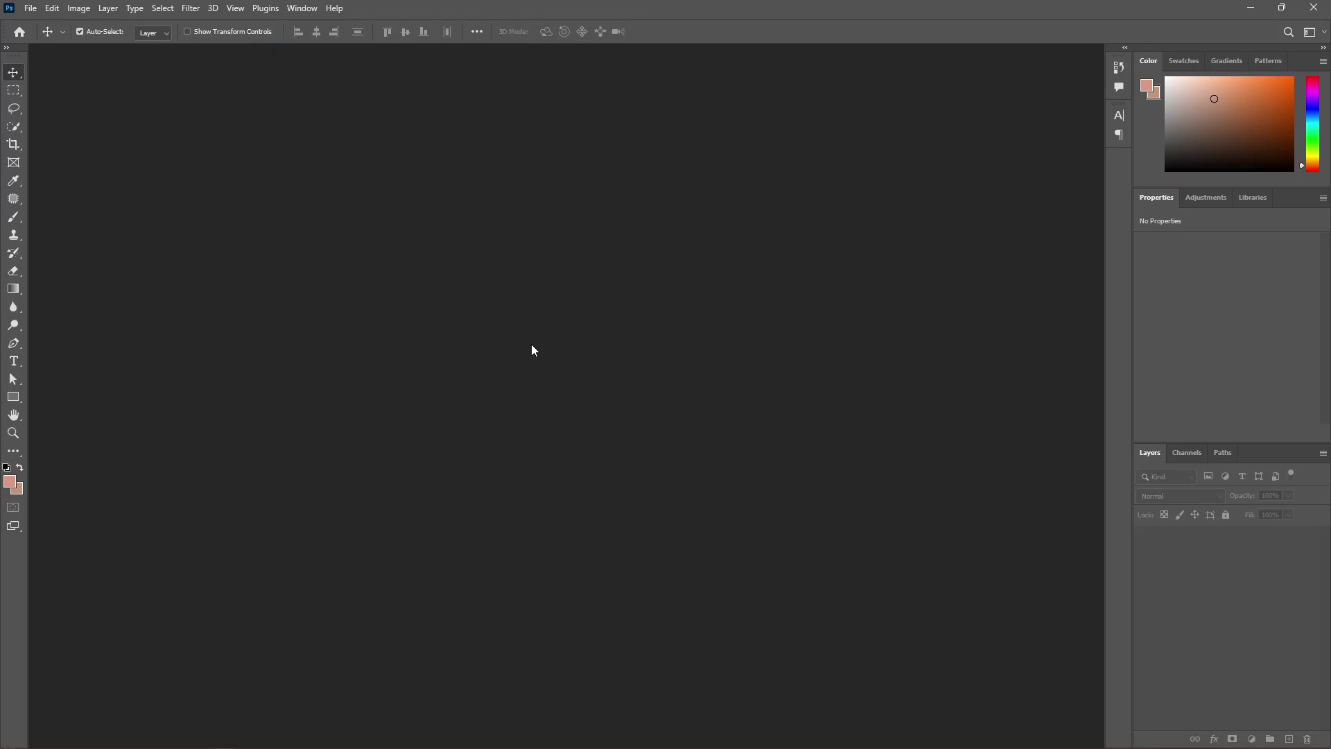
Step: Create a new RGB document 10 inches wide and 12 inches high at 150 pixels/inch with a white background
left_click(36, 9)
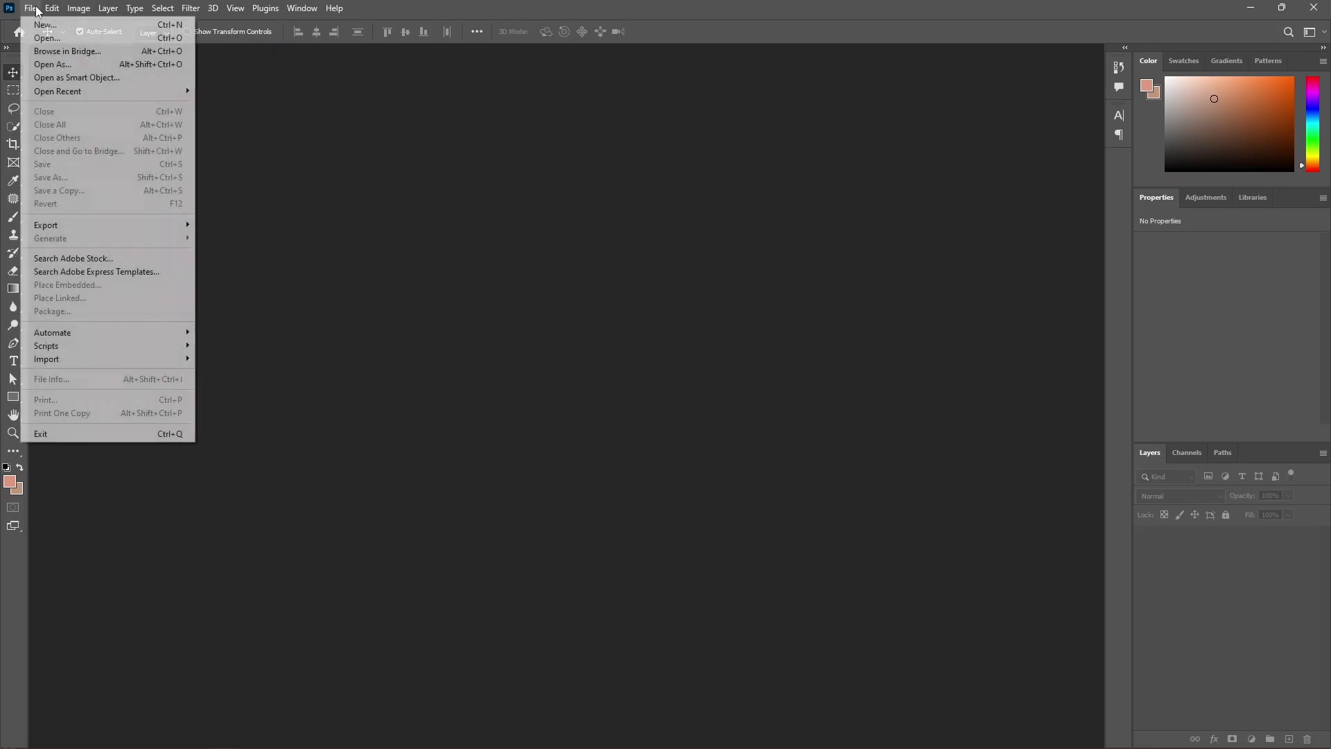
left_click(39, 28)
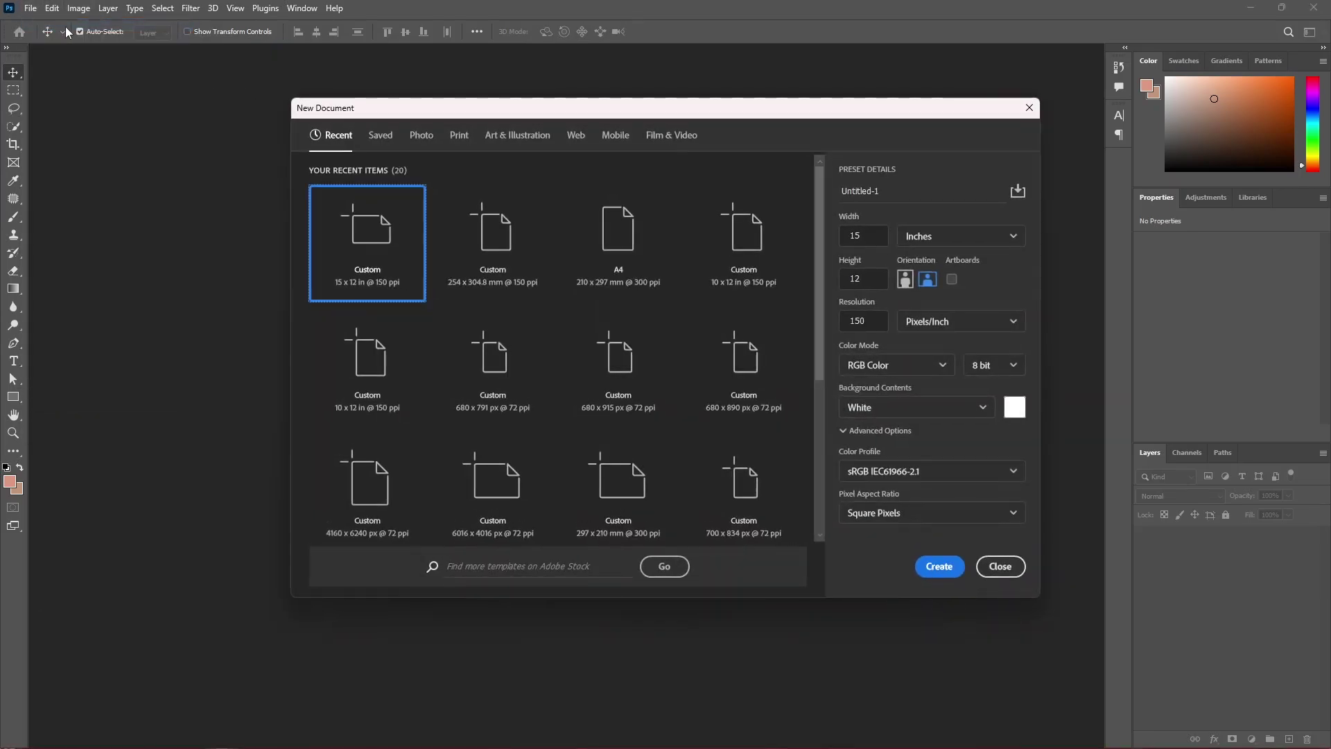
left_click(853, 233)
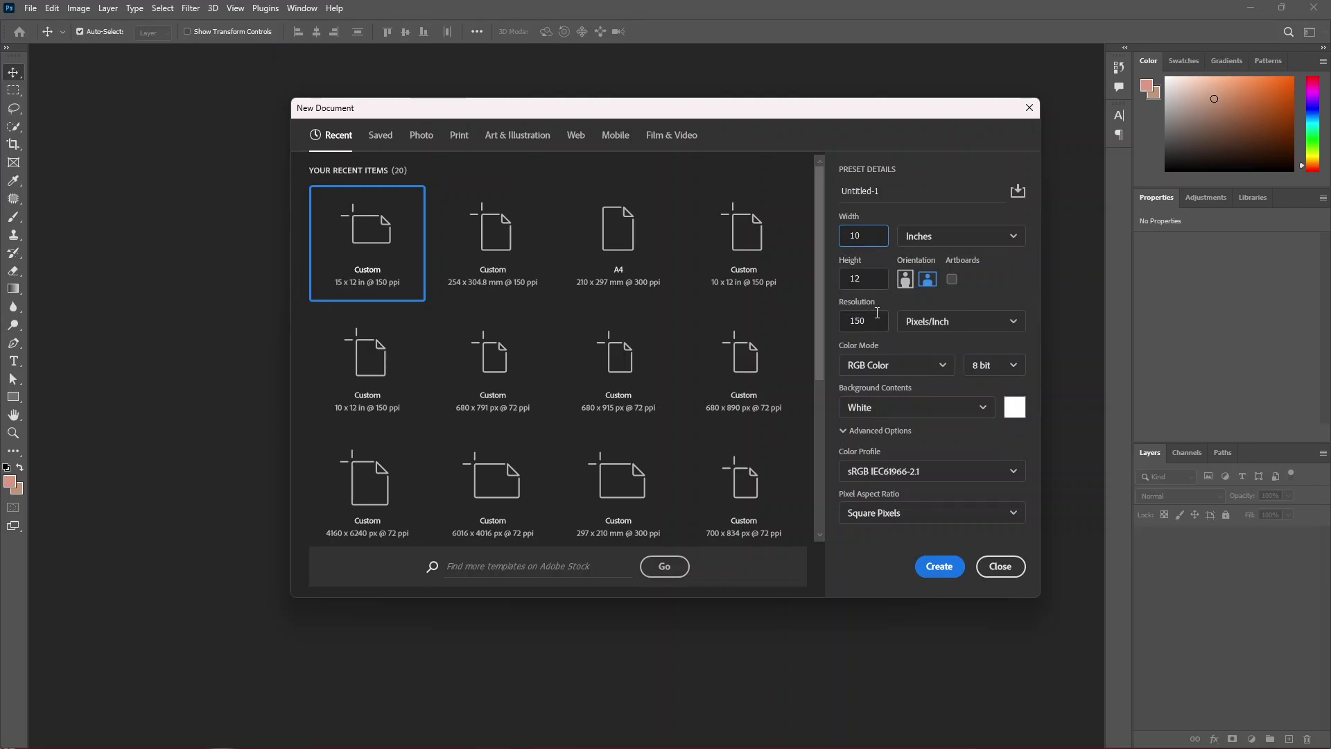
left_click(851, 319)
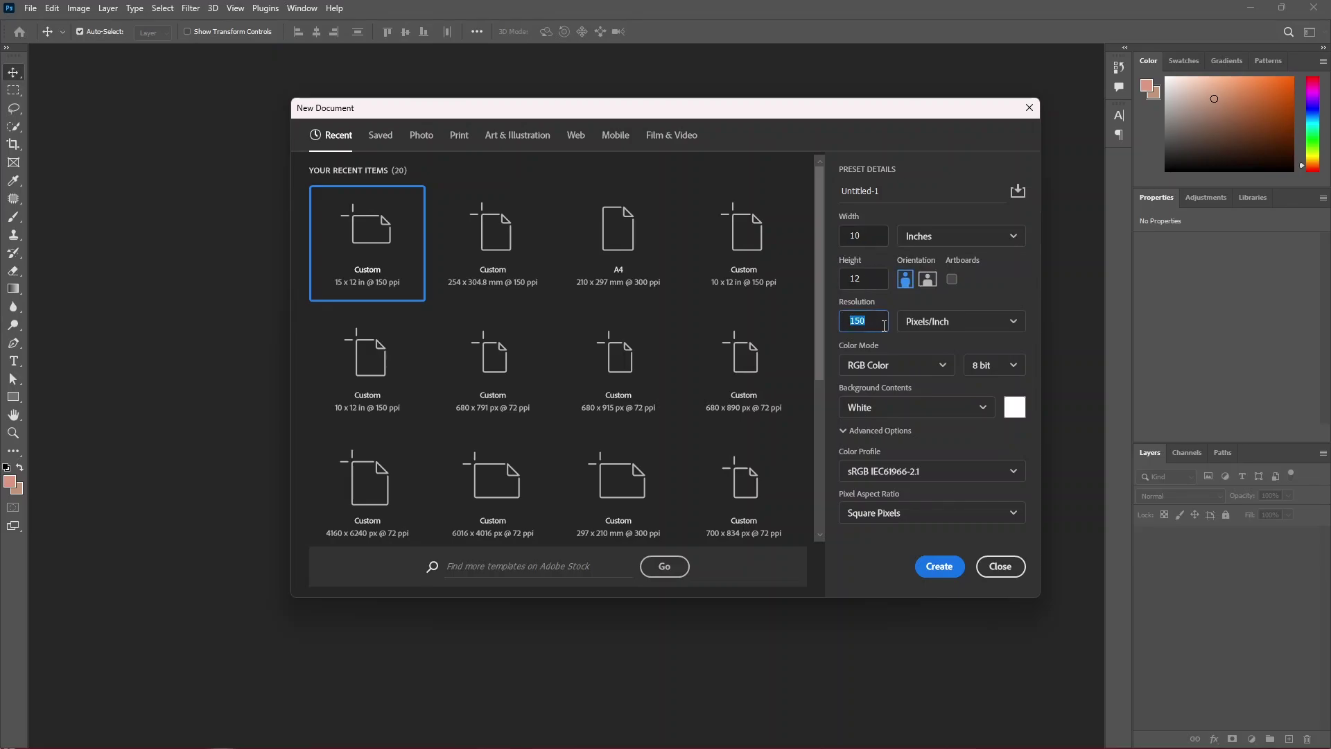
left_click(939, 566)
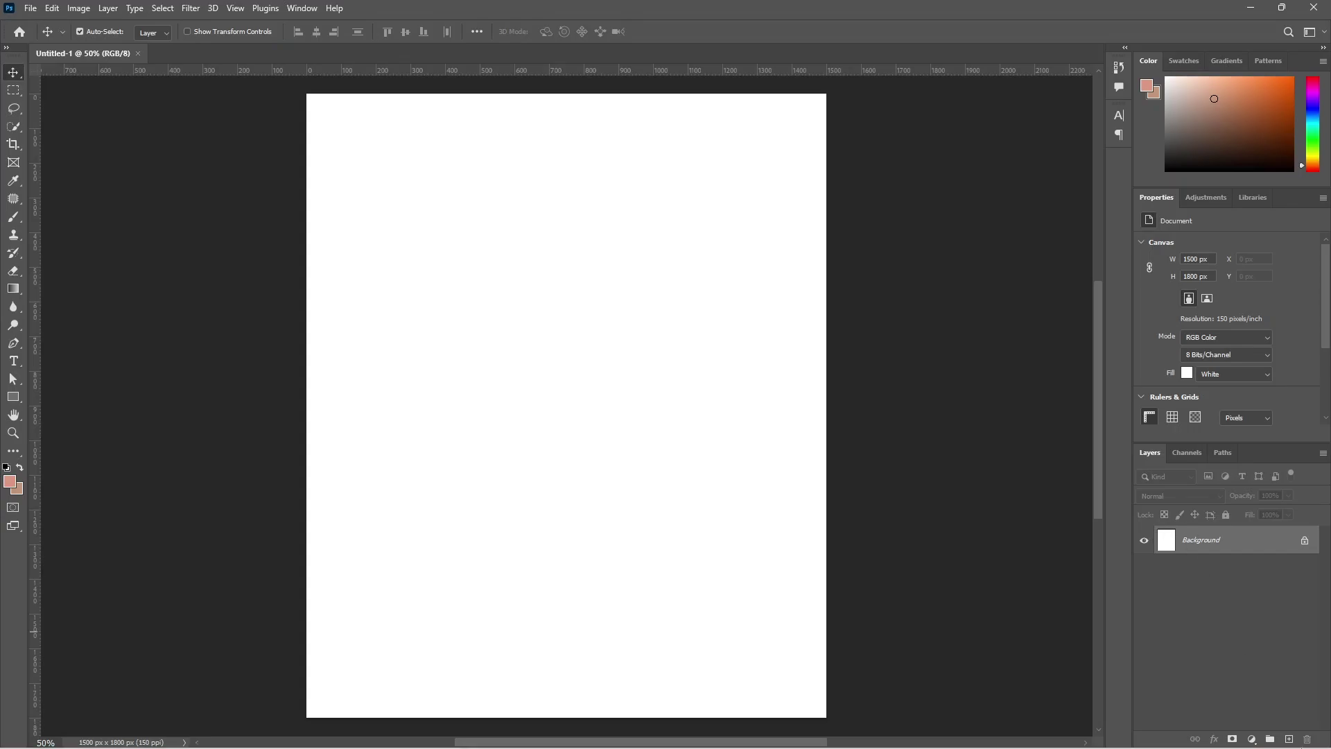
Step: Add a pattern fill layer over the background using the photo contact sheet pattern at 29% scale
left_click(1251, 741)
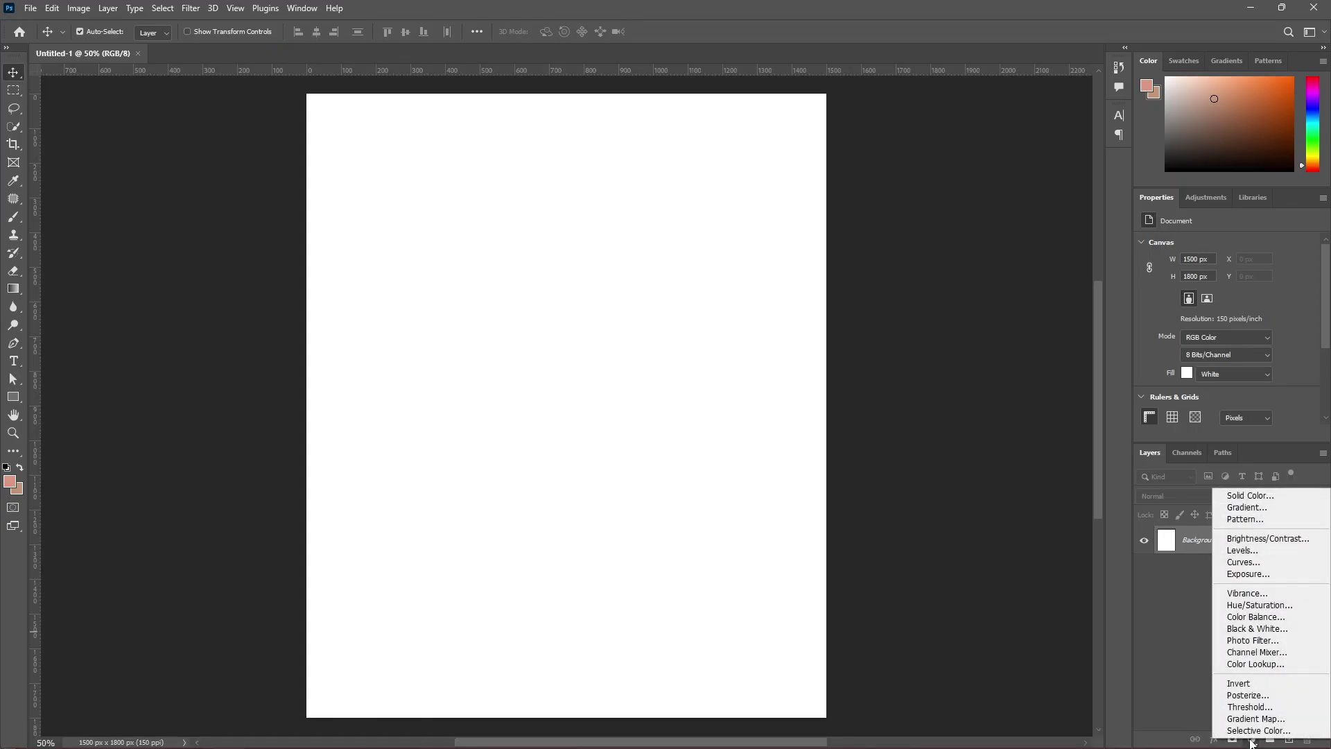
left_click(1245, 518)
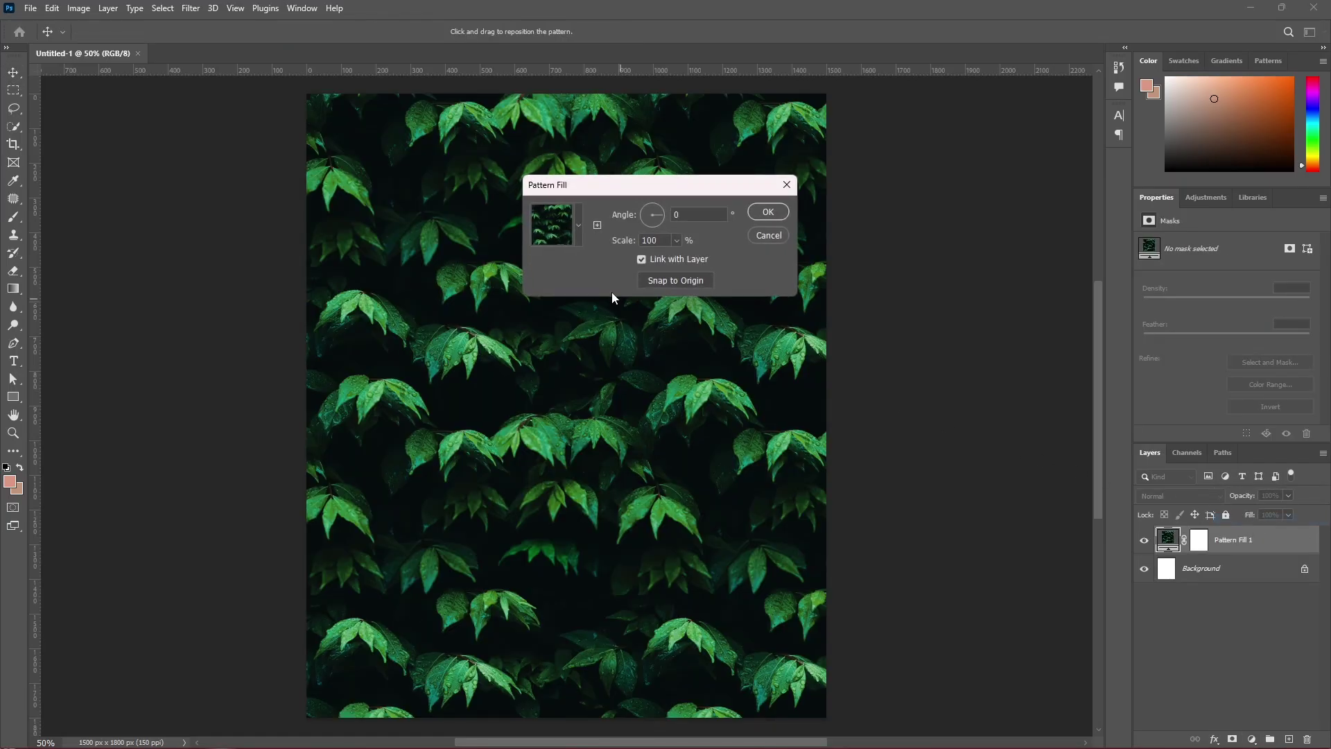
left_click(578, 232)
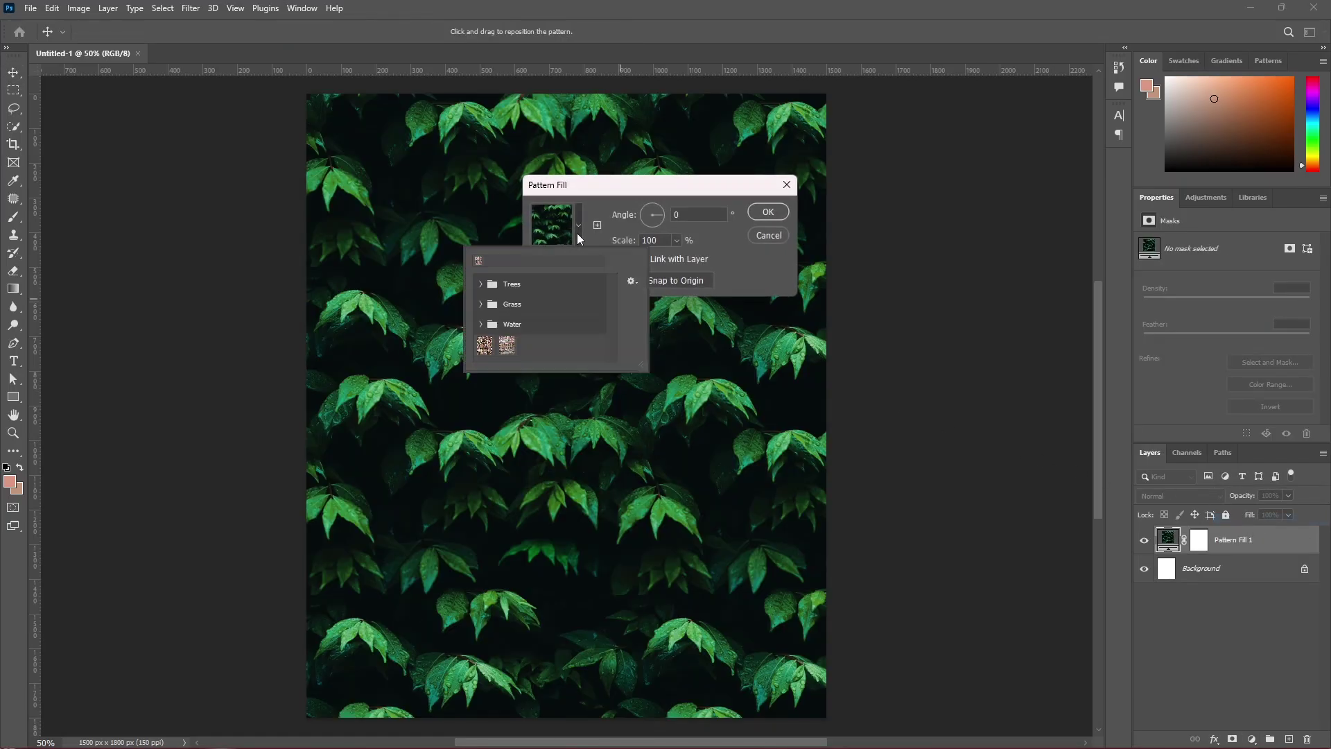
left_click(506, 346)
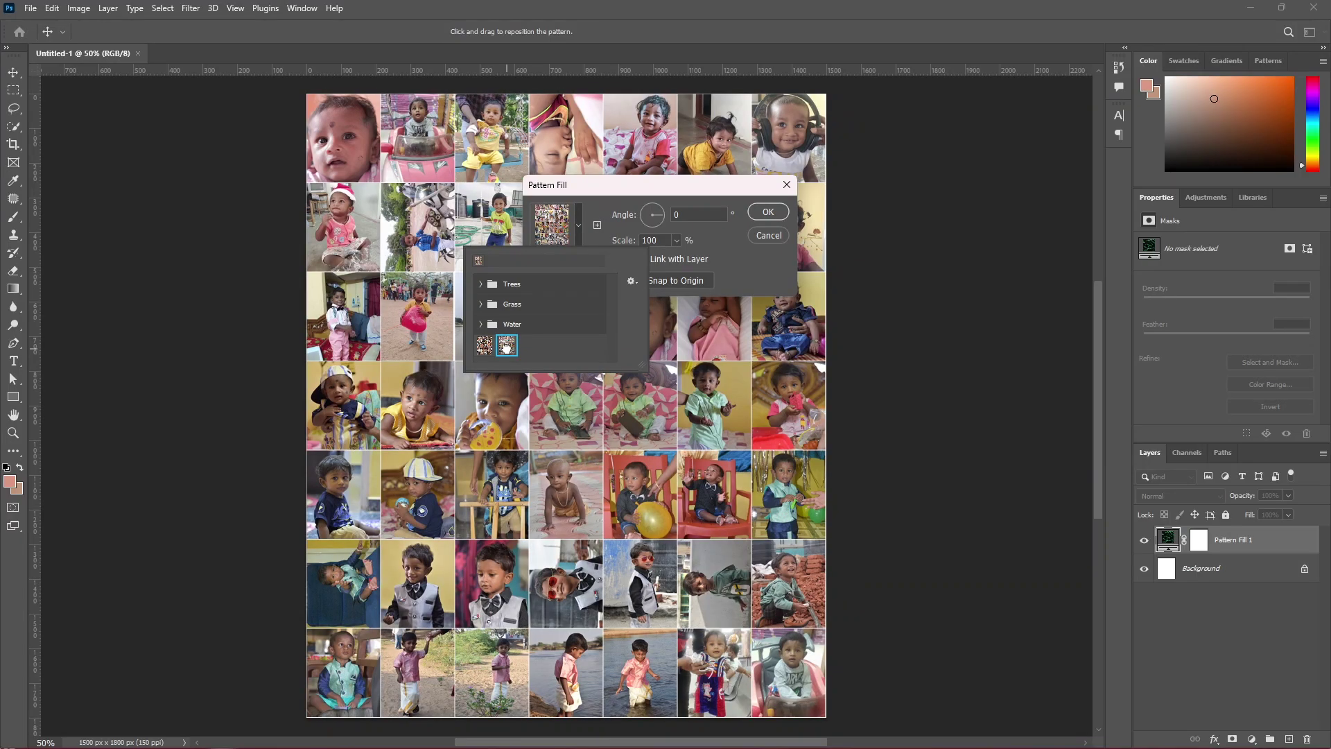
left_click(706, 247)
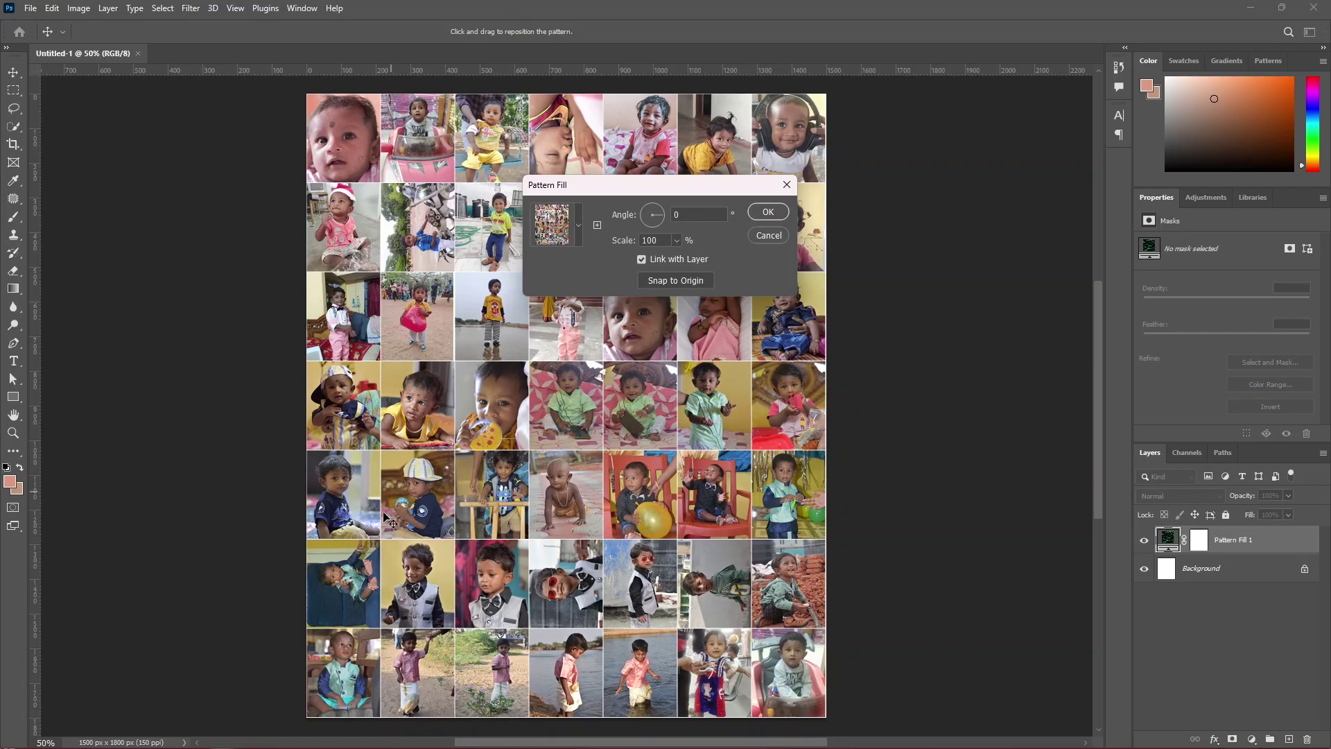
left_click(676, 241)
left_click_drag(676, 259, 668, 259)
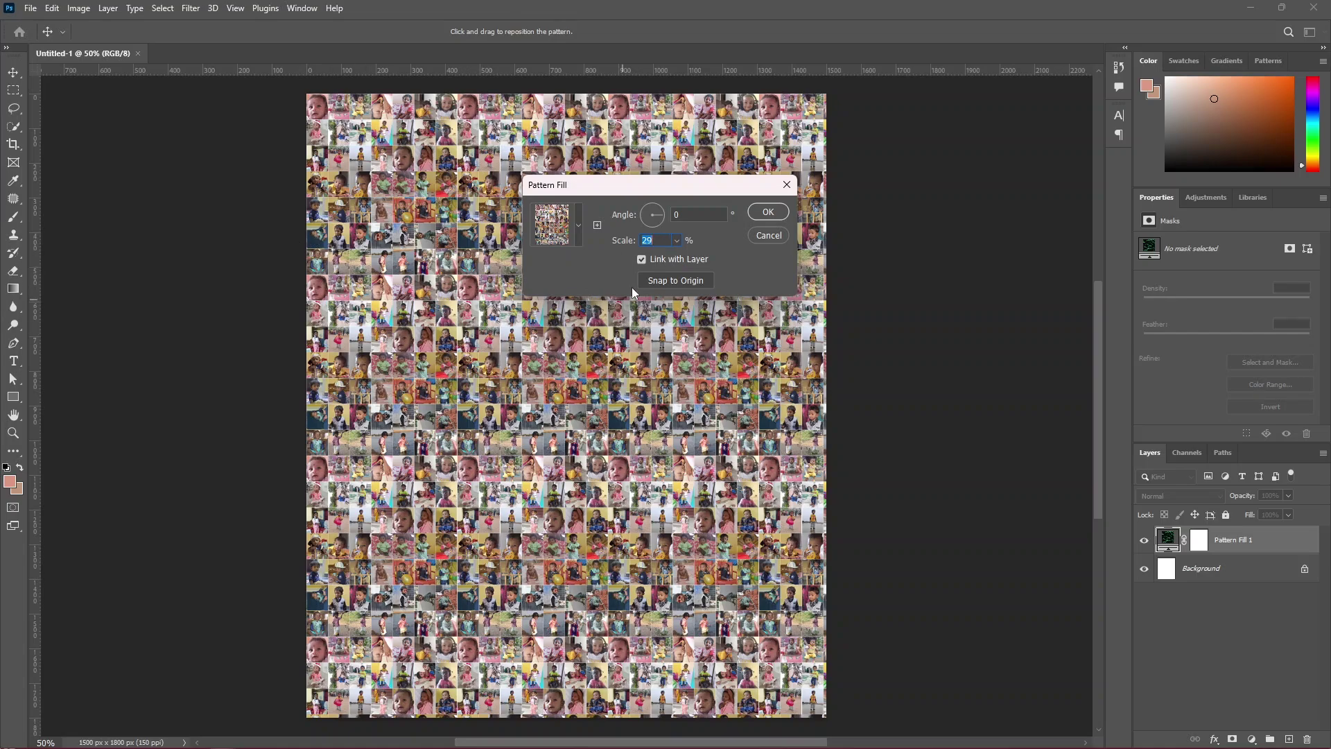
left_click(767, 212)
Step: Add a text layer reading "03" in black Impact over the photo pattern
key("t")
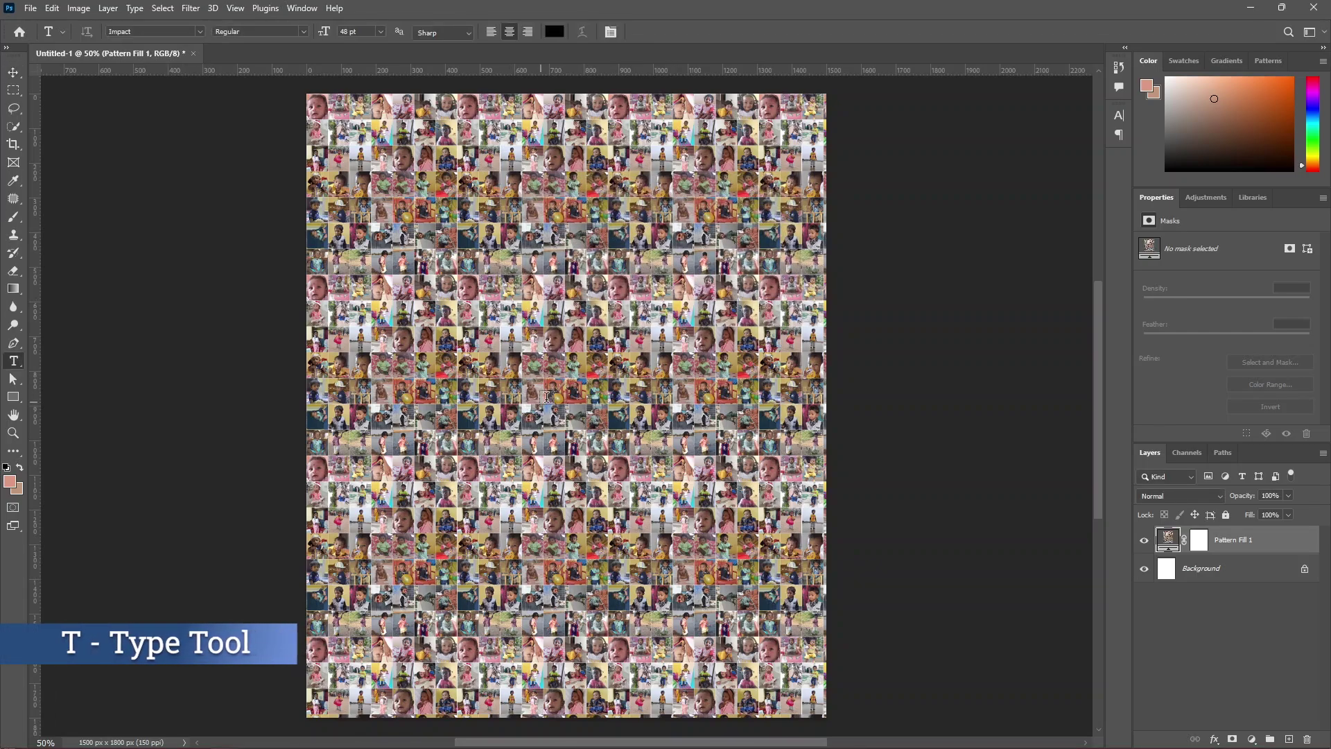
left_click(483, 346)
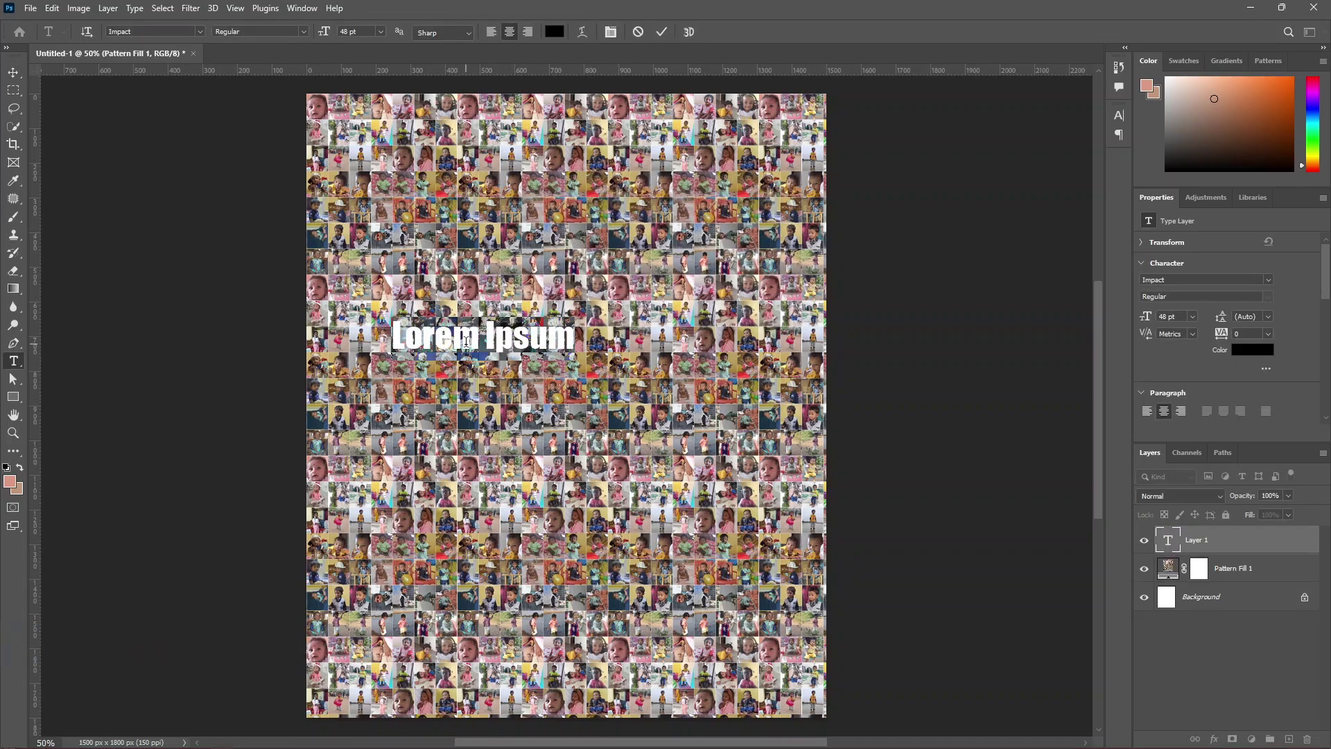
double_click(466, 339)
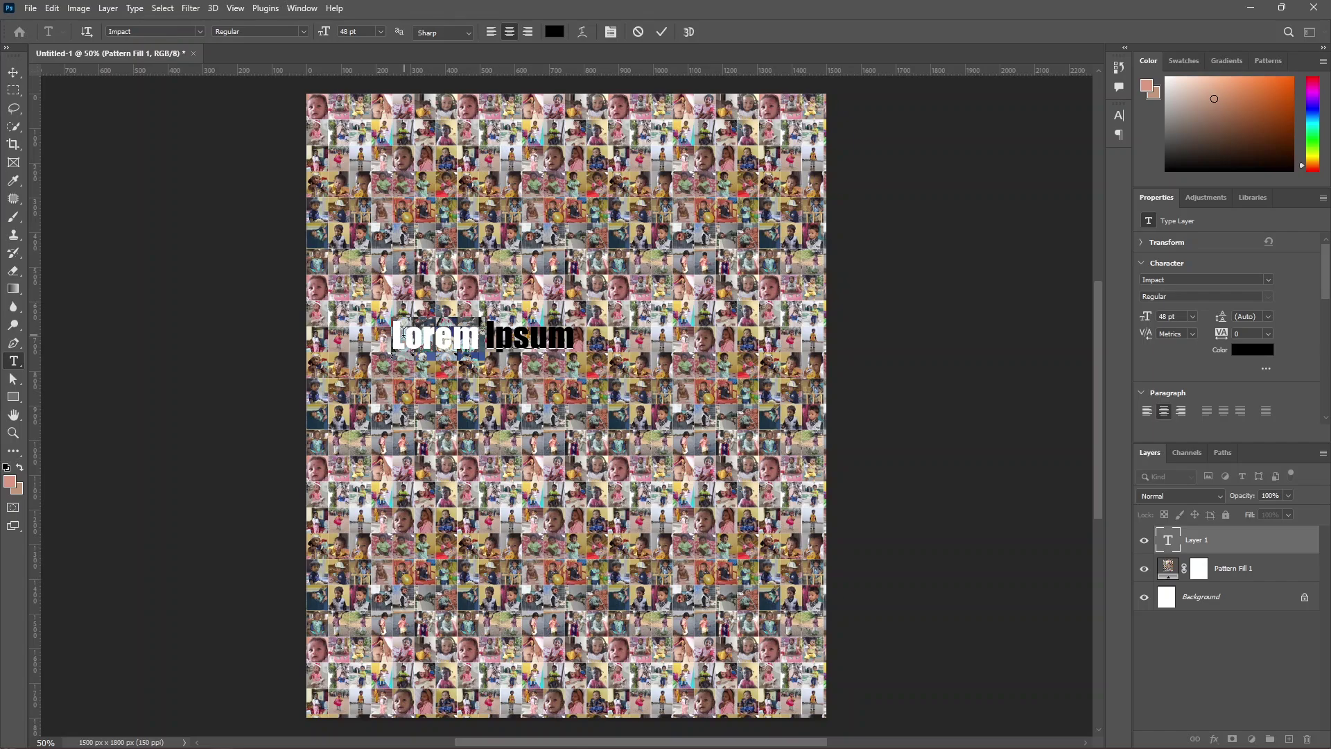
left_click_drag(404, 331, 586, 348)
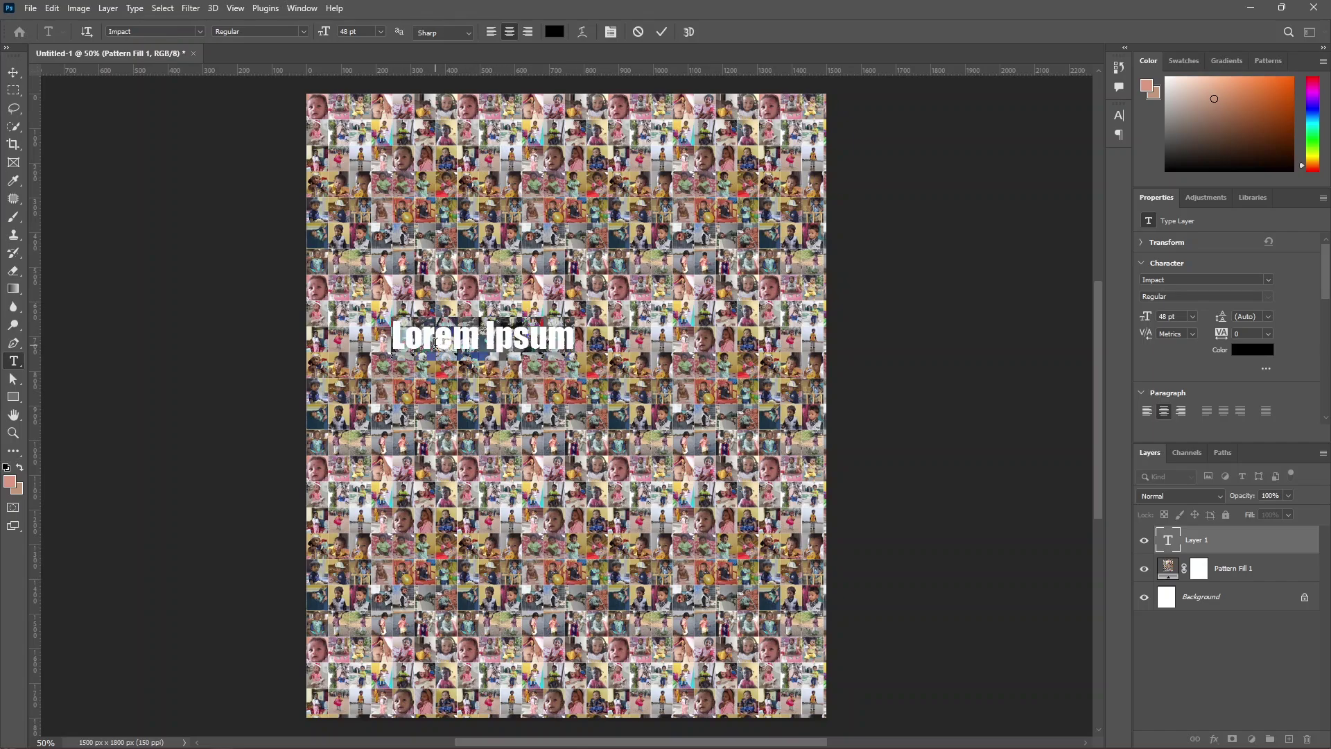
type("03")
key("ctrl+Return")
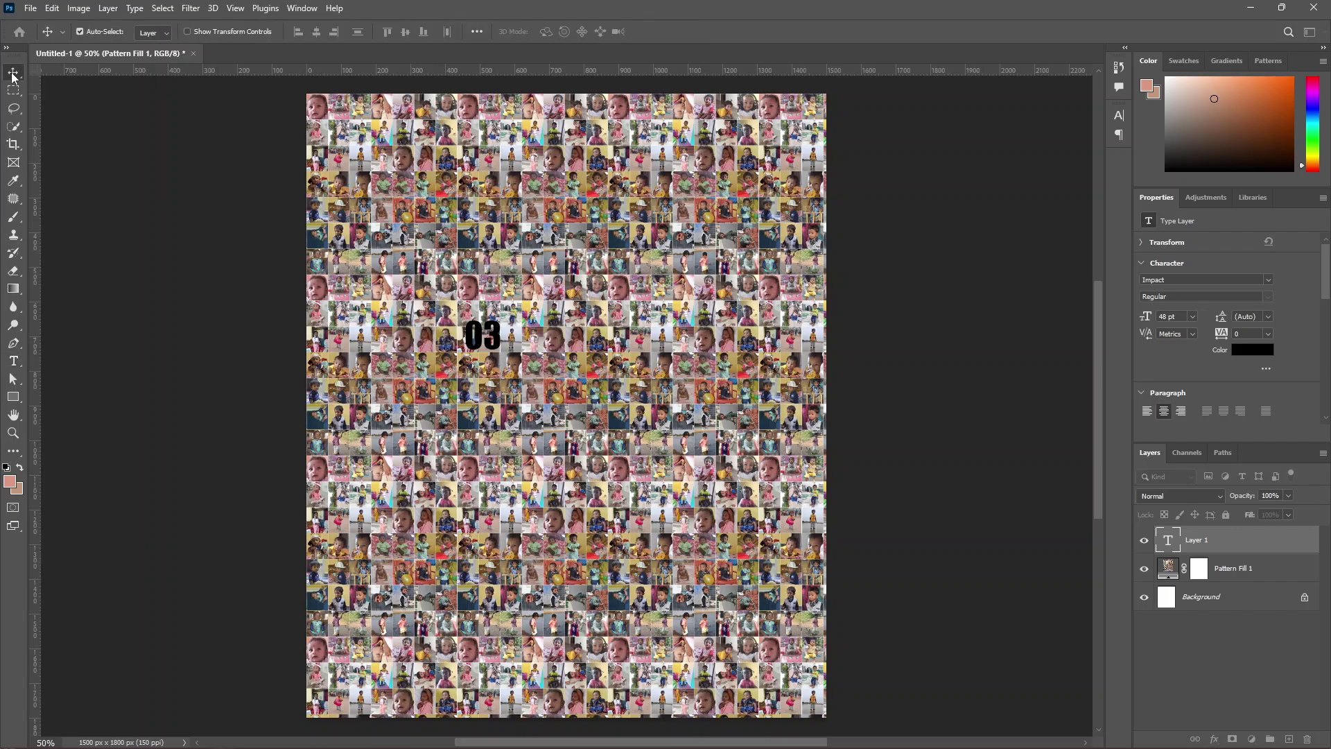
Step: Enlarge the "03" text to about 542 pt and centre it on the page
key("ctrl+t")
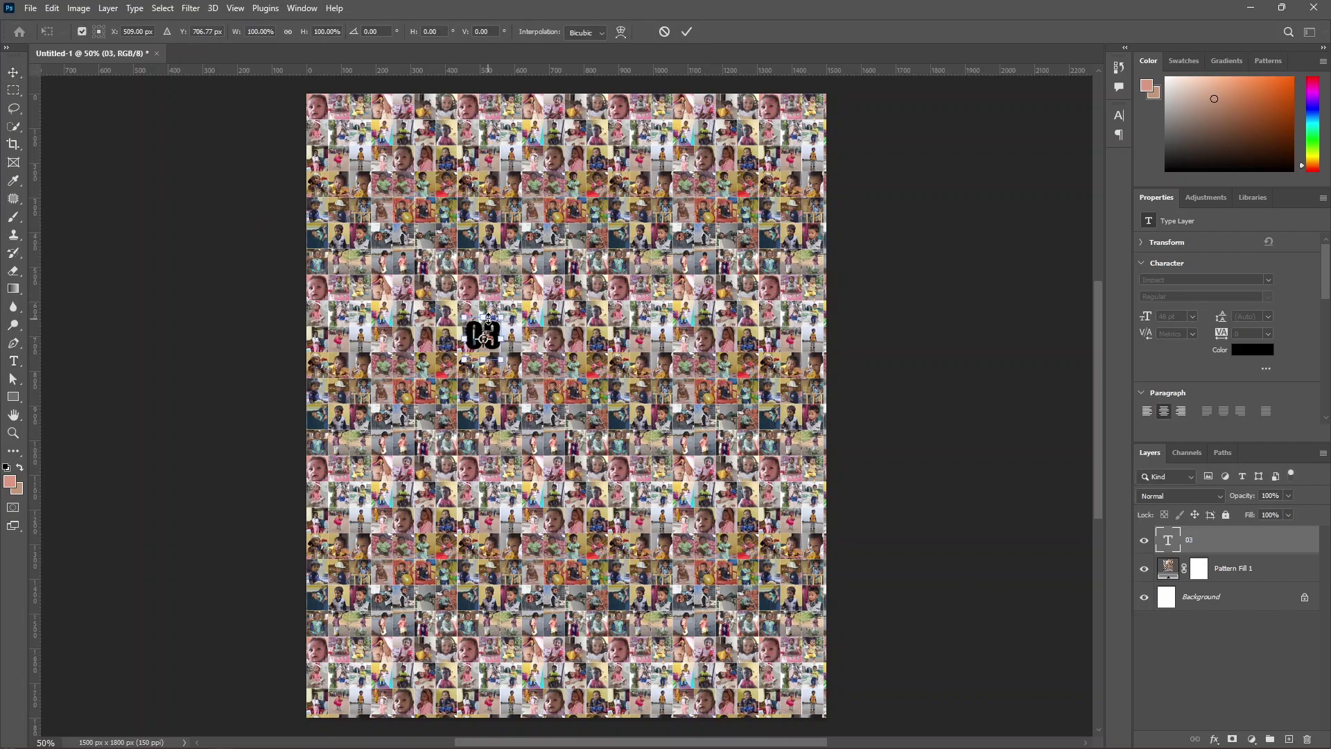
left_click_drag(488, 318, 484, 146)
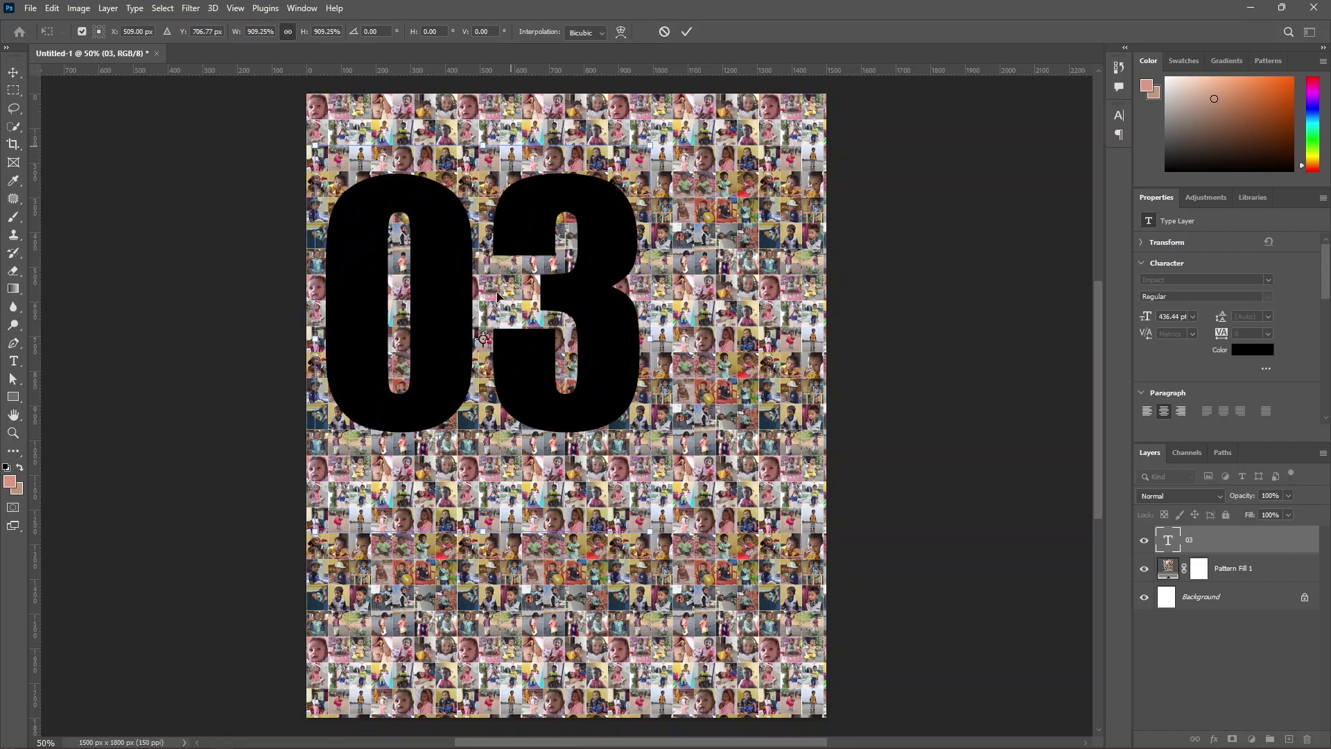
scroll(497, 296, "down", 2)
left_click_drag(516, 280, 586, 396)
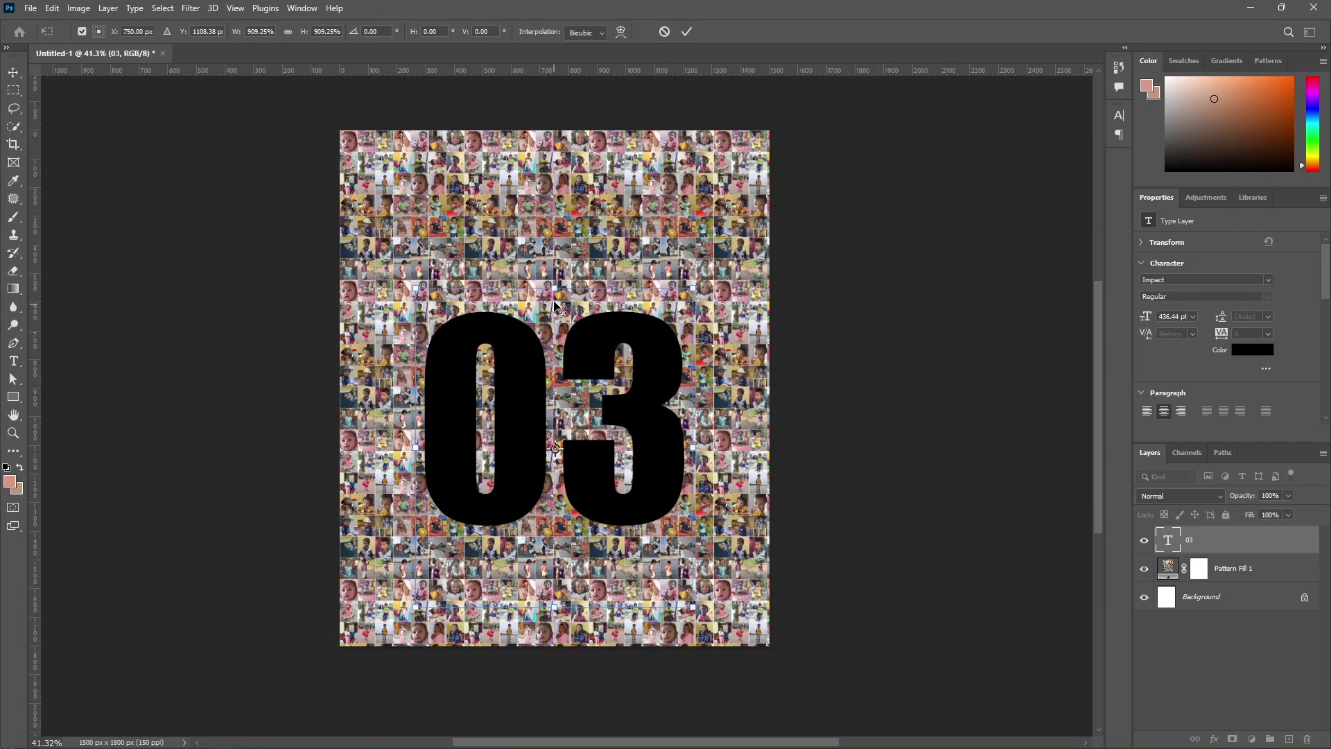
left_click_drag(553, 287, 553, 260)
key("Return")
left_click_drag(609, 493, 610, 475)
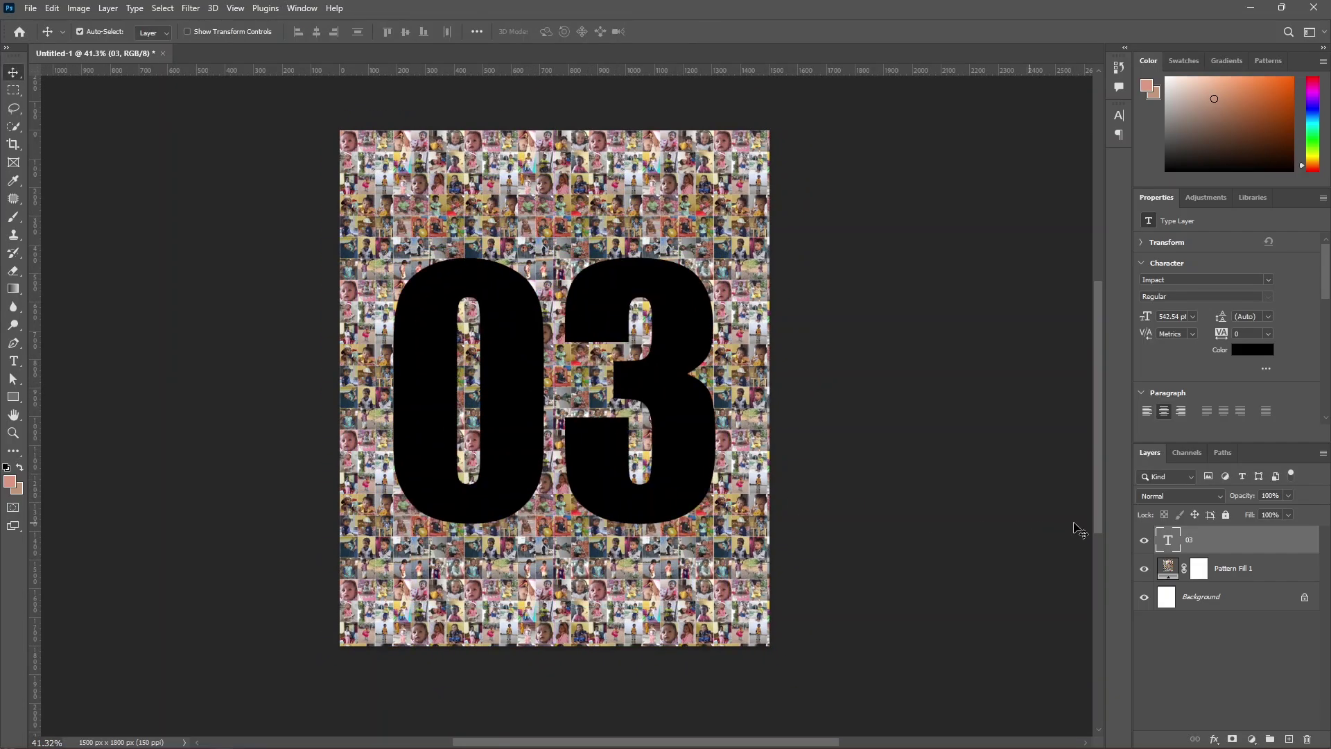
Step: Lower the "03" layer's opacity to 64% and nudge the digits to line up with the photo grid beneath
left_click(1289, 495)
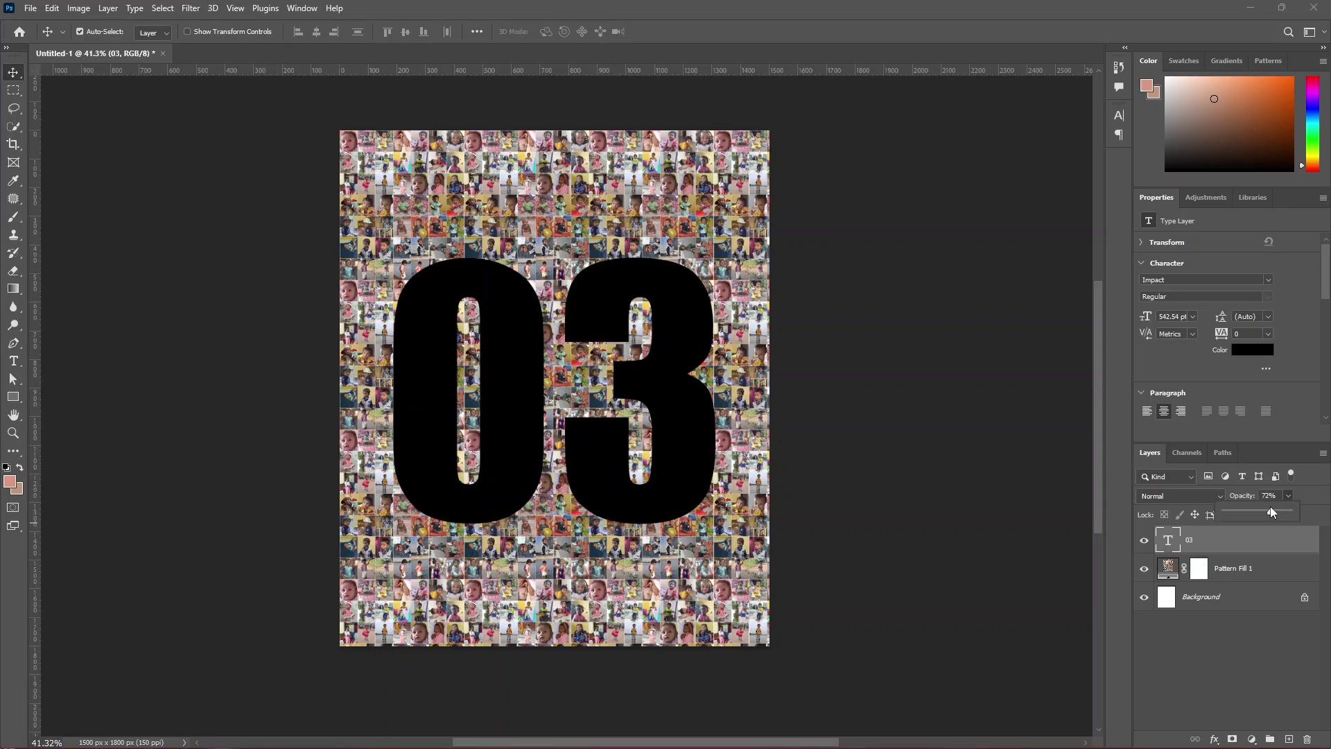
left_click_drag(1272, 512, 1267, 512)
scroll(507, 409, "up", 5)
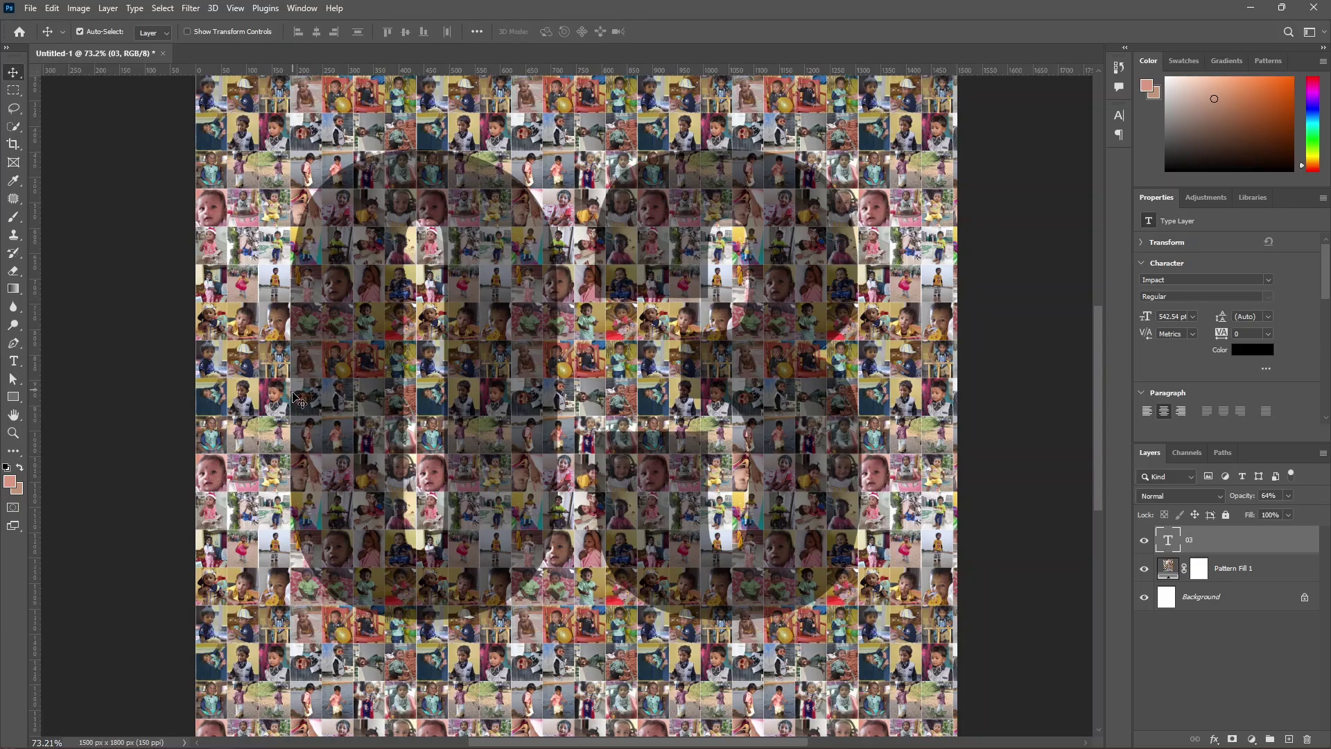
left_click_drag(305, 400, 306, 403)
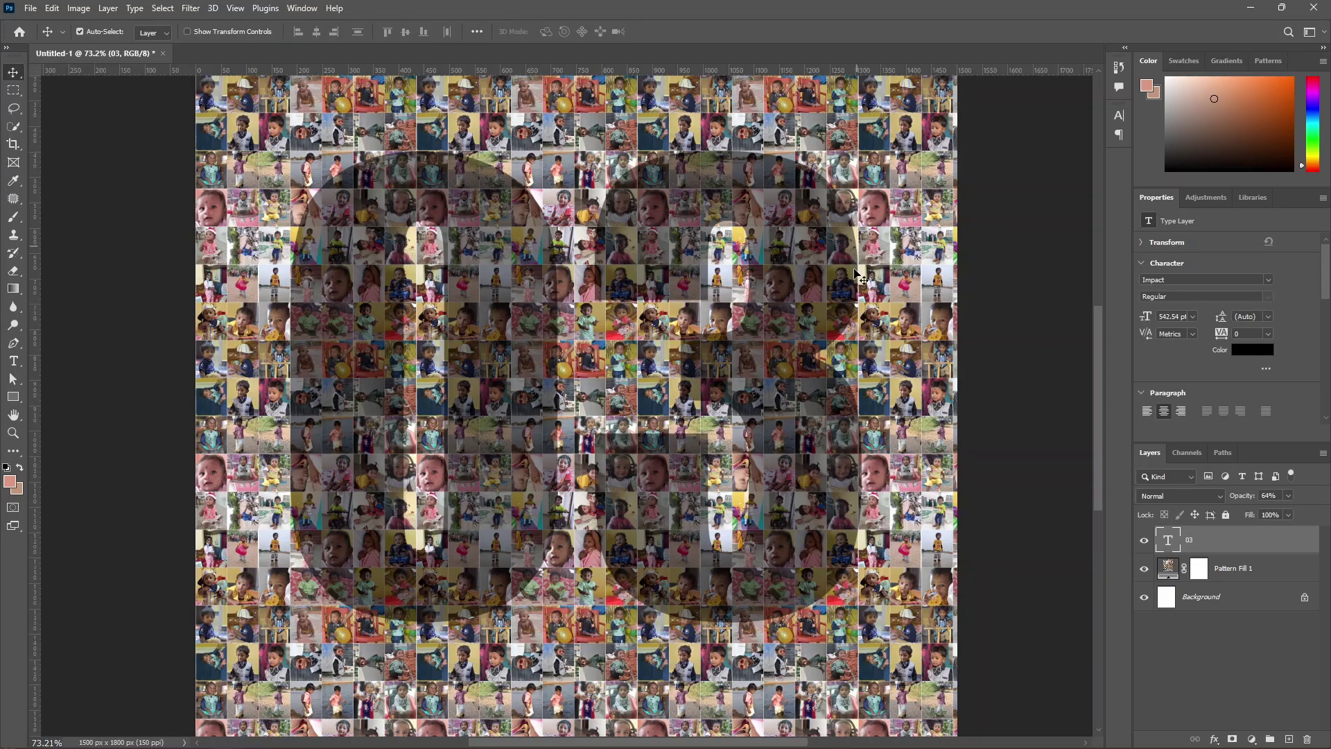
scroll(861, 466, "up", 1)
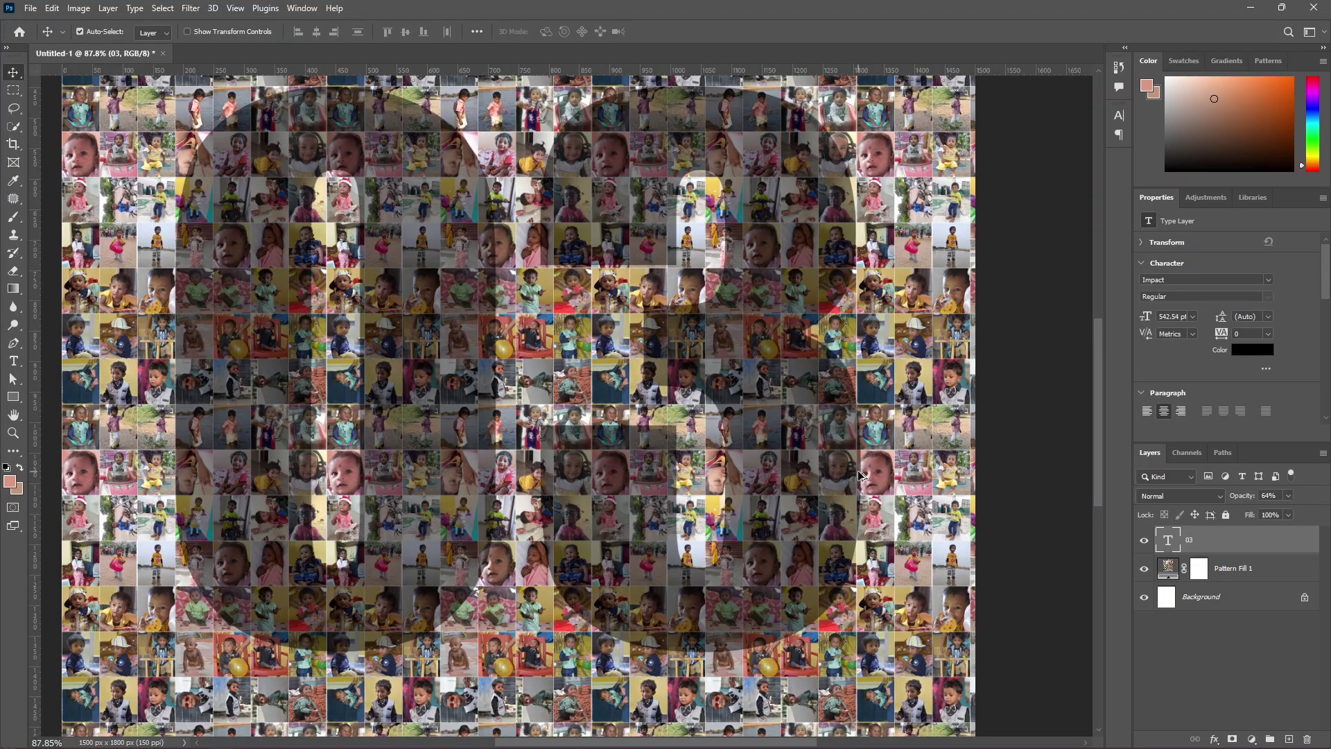
scroll(858, 476, "down", 1)
Step: Restore the "03" text layer's opacity to 100%
left_click(1289, 495)
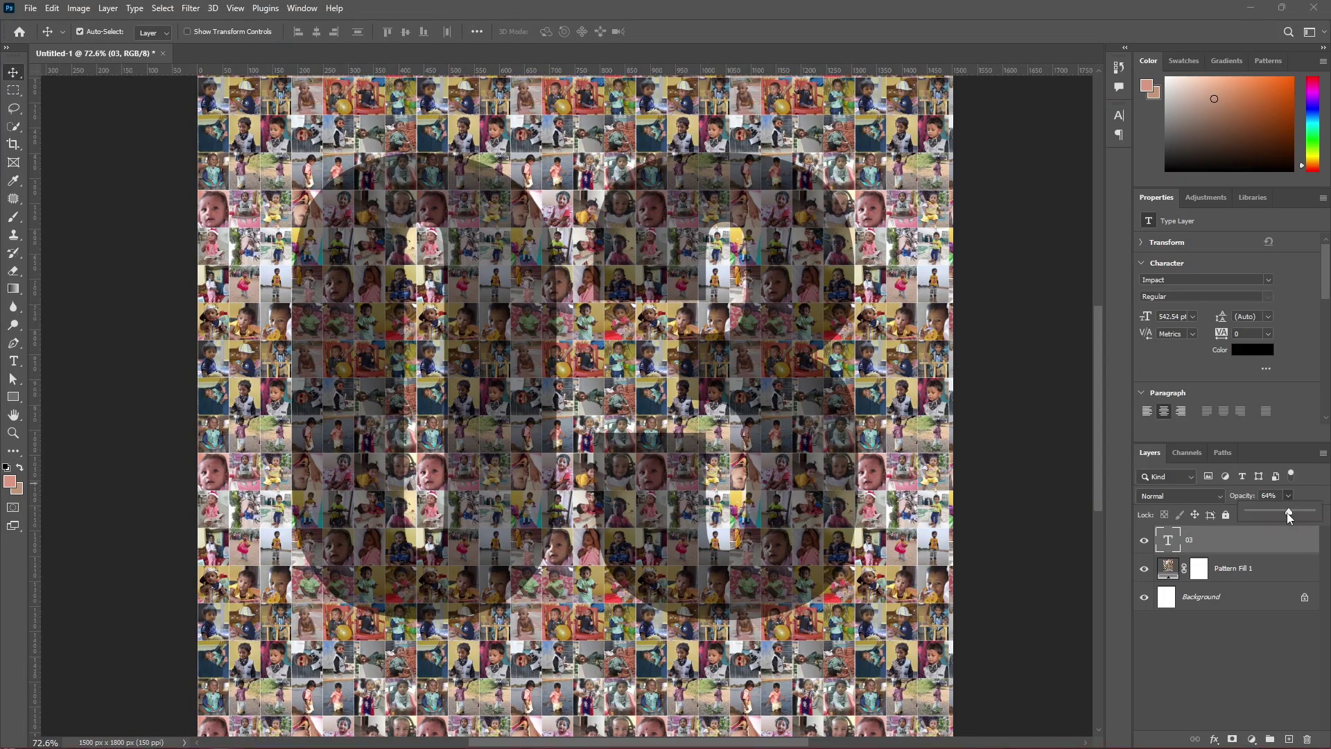
left_click_drag(1286, 513, 1312, 513)
scroll(649, 494, "down", 2)
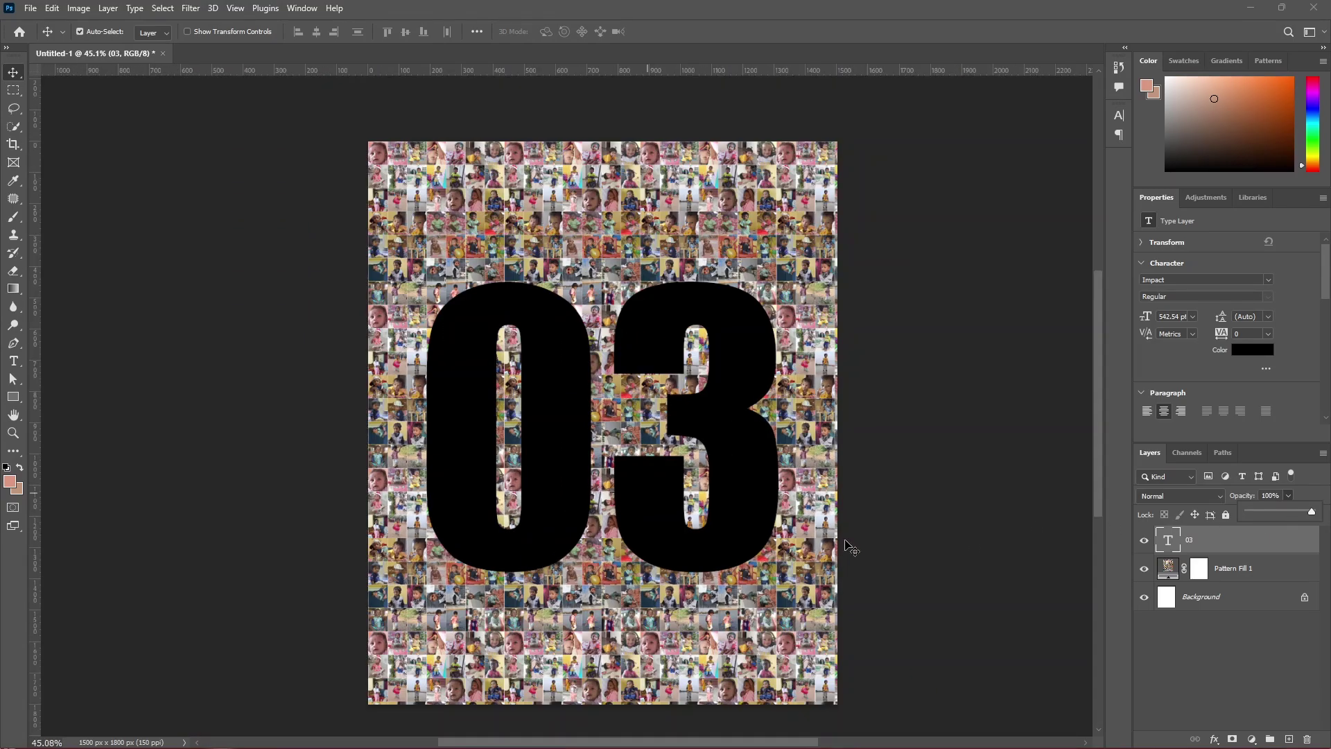
Step: Move the pattern fill layer above the "03" text and clip it to the digits with a clipping mask
left_click_drag(1229, 555, 1227, 579)
left_click(1234, 546)
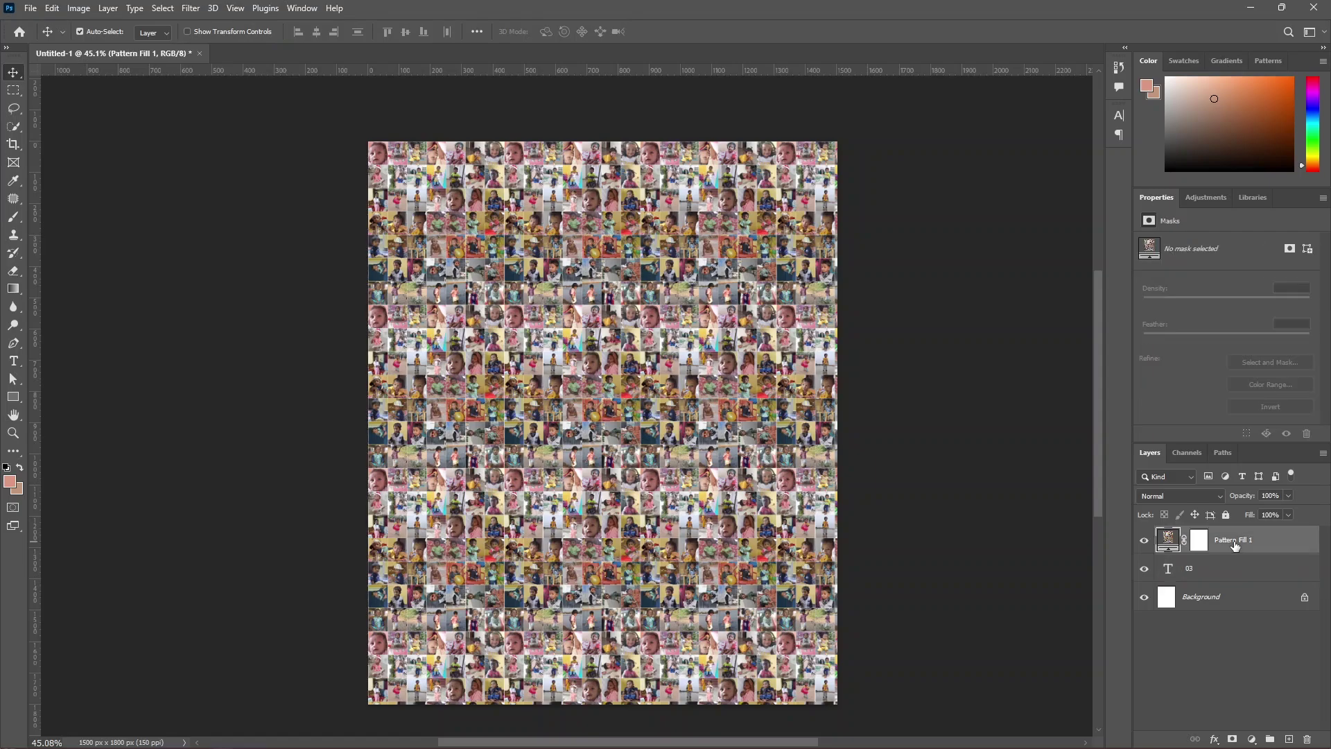
right_click(1235, 547)
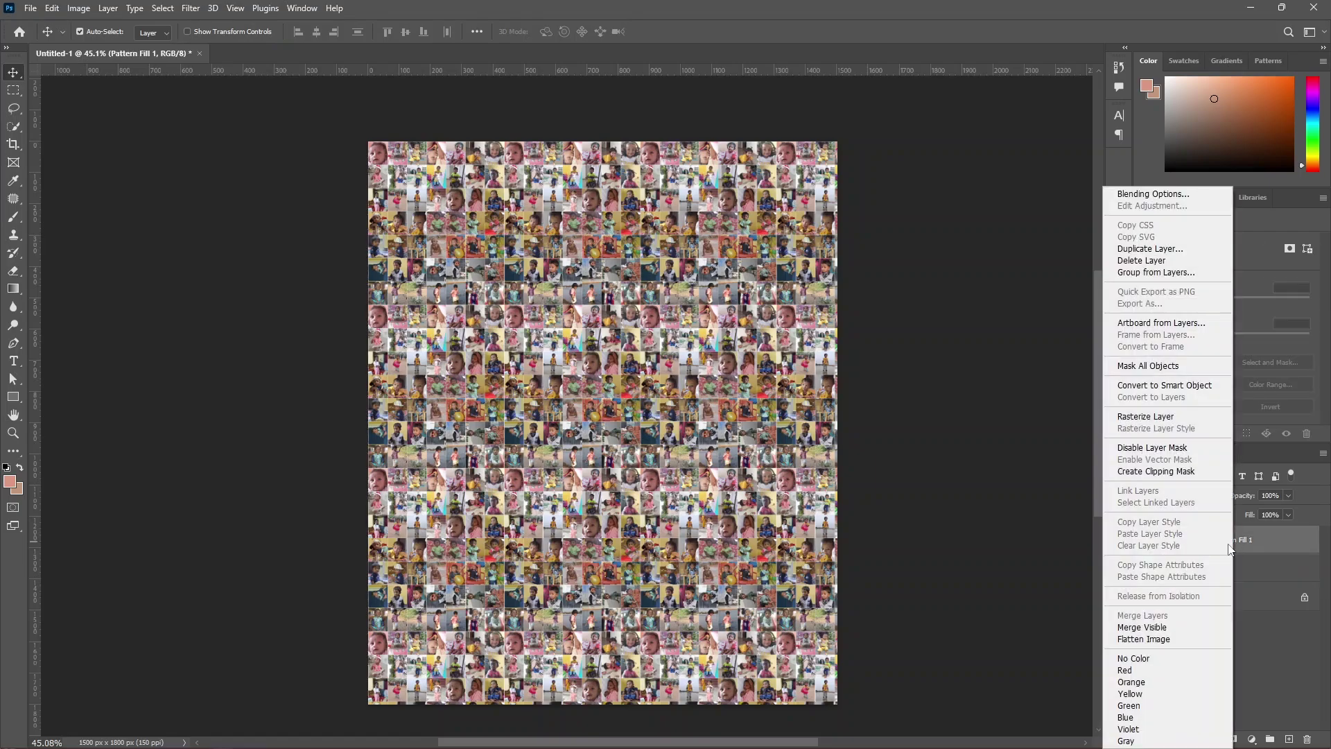
left_click(1156, 471)
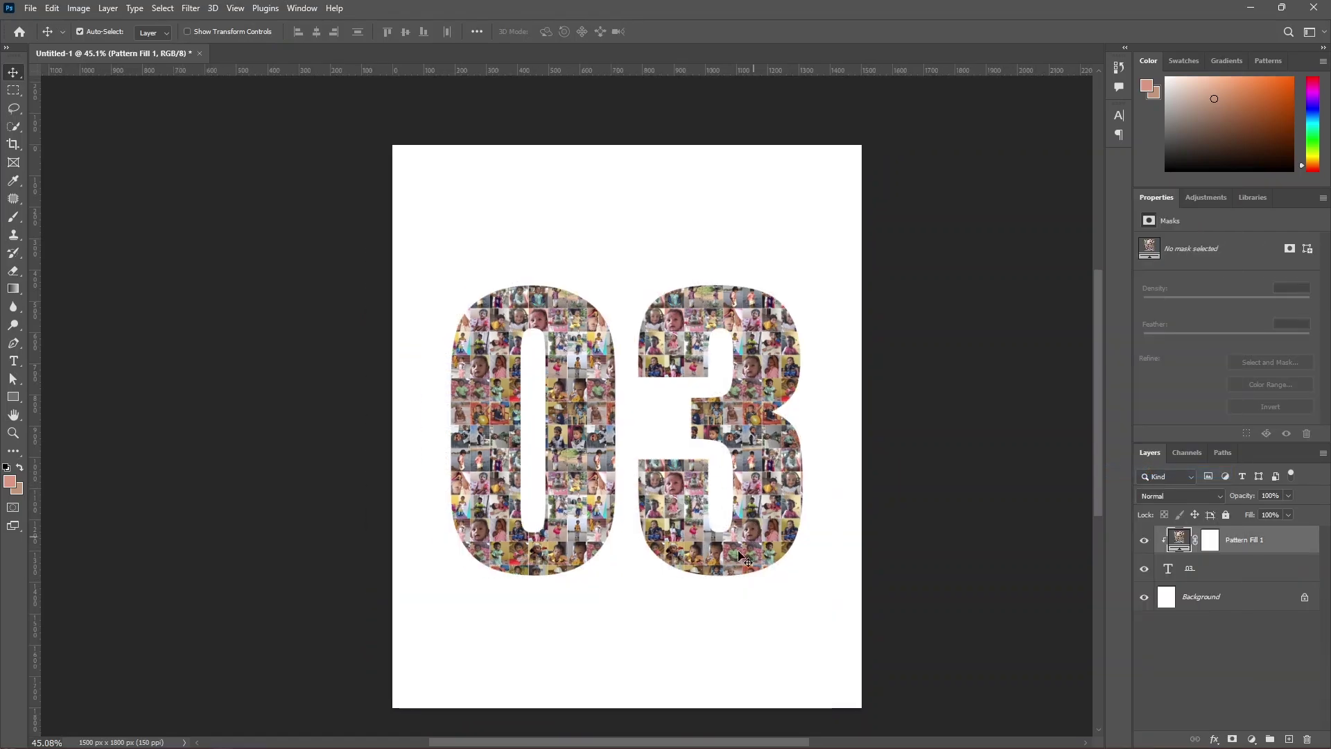
Step: Add a two-line heading reading "Happy Birthday", centred above the photo-filled number
scroll(607, 468, "down", 2)
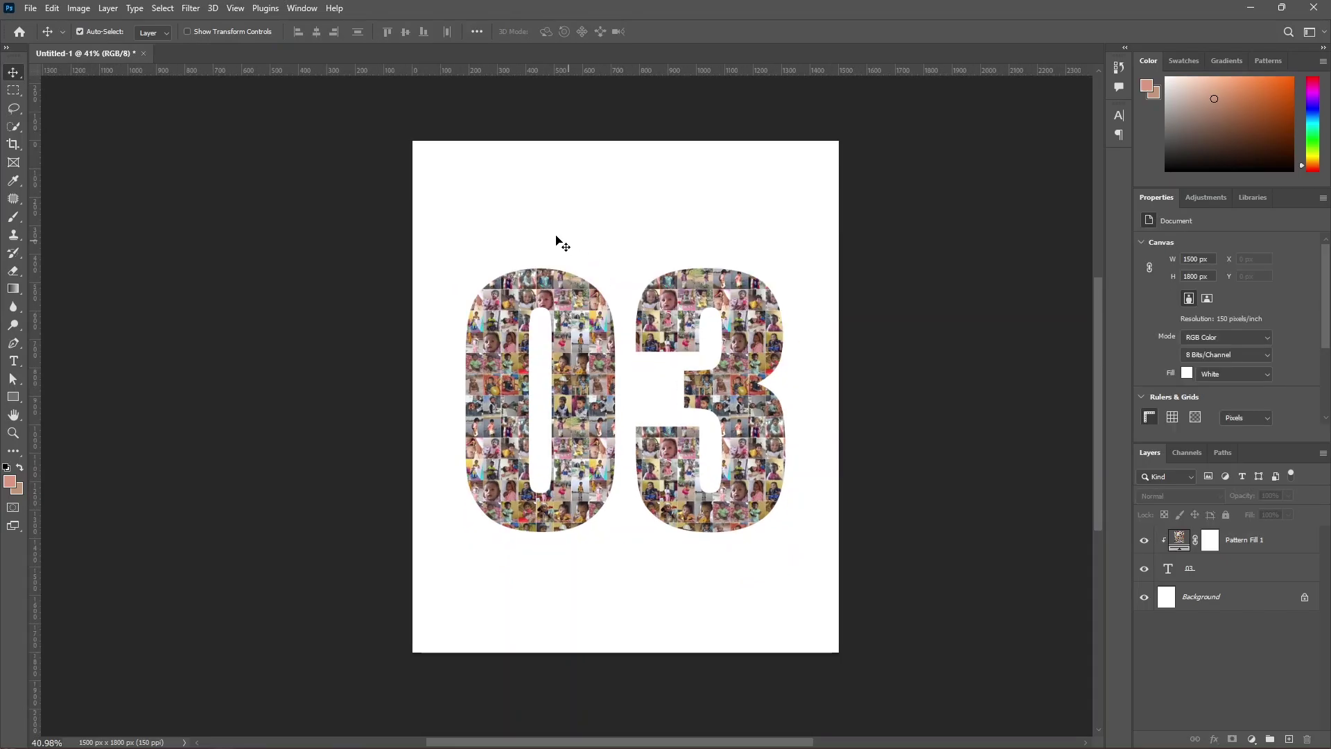
key("t")
left_click(507, 190)
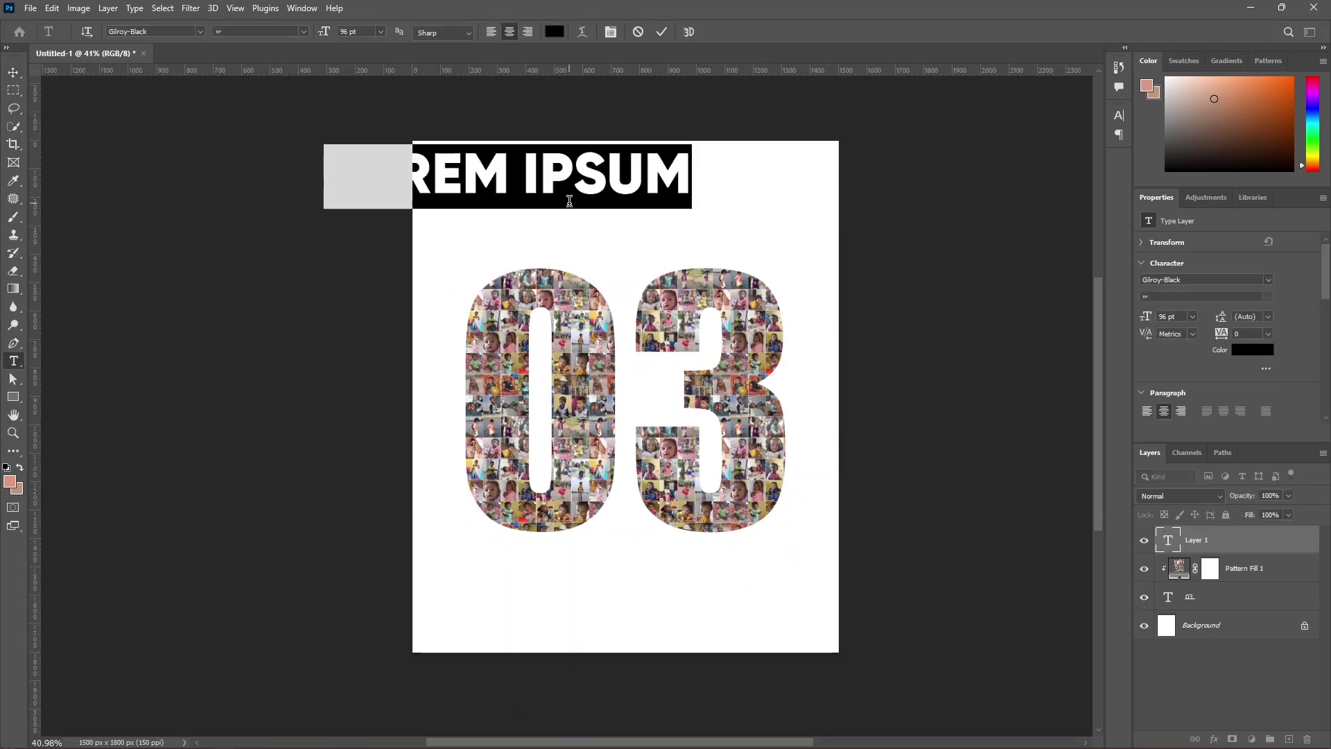
type("Happy")
key("Return")
type("birthday")
key("ctrl+t")
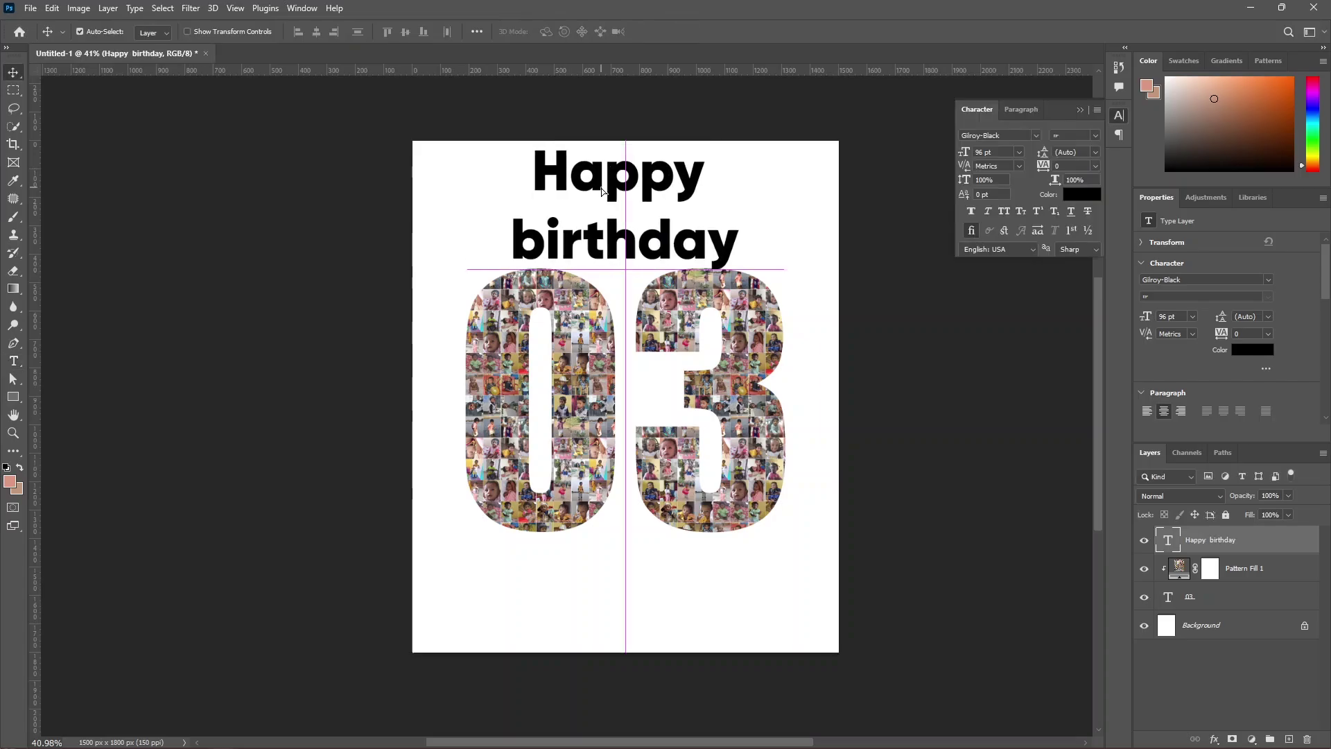
key("ctrl+a")
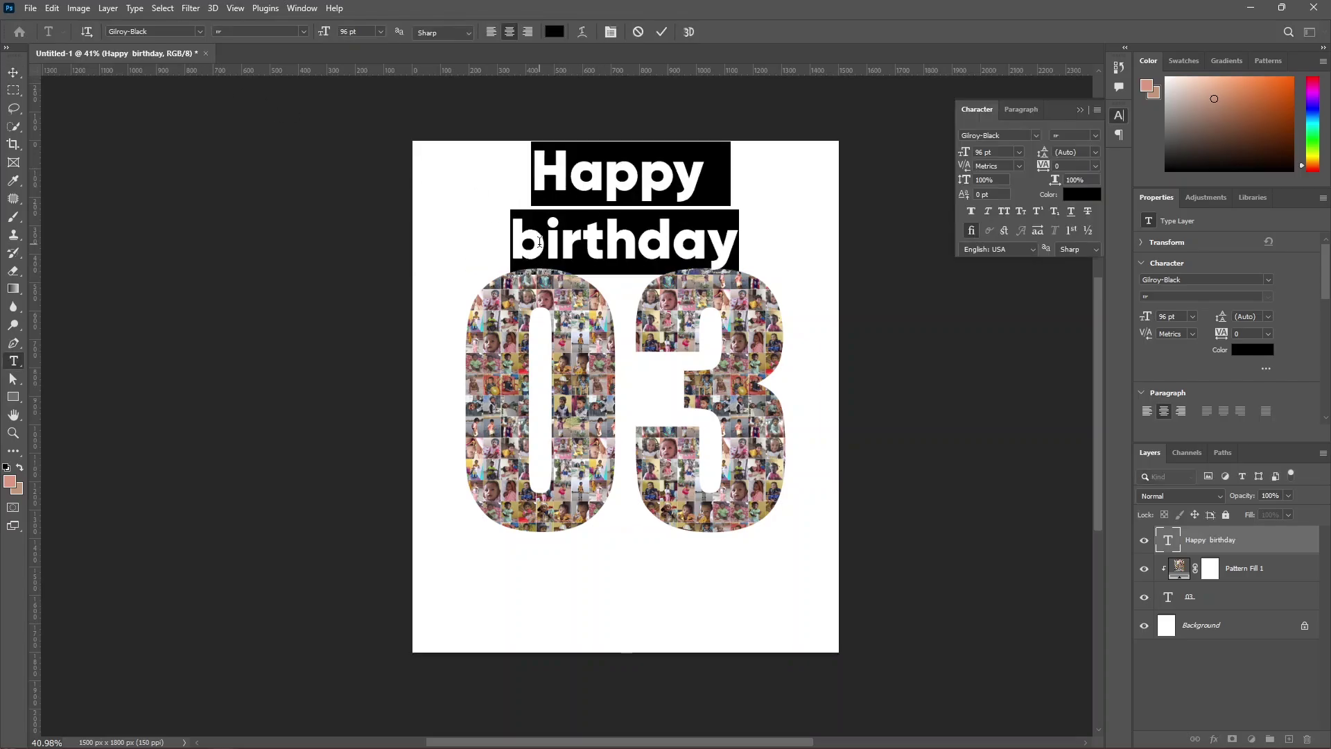
left_click_drag(539, 241, 517, 240)
type("B")
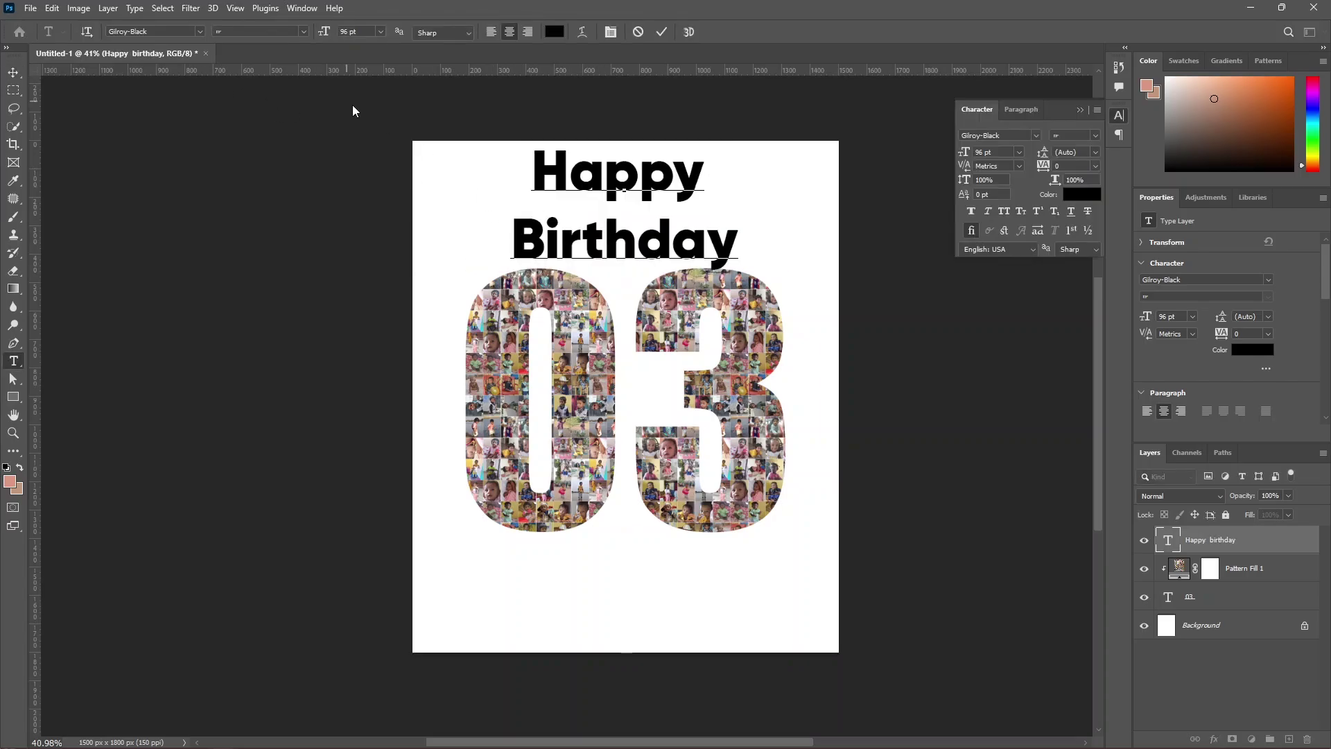
Step: Set the "Happy Birthday" heading in the High Spirited font and join its two lines into one
left_click(200, 32)
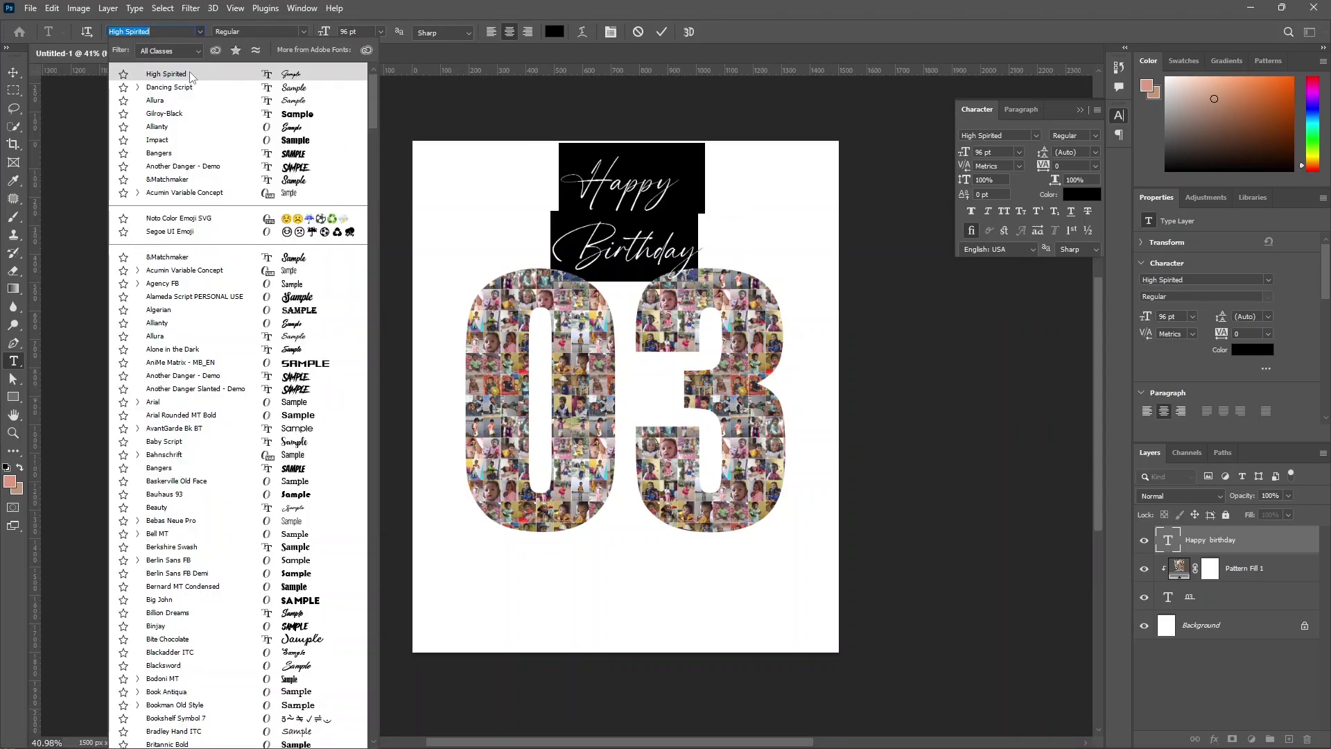
left_click(192, 75)
left_click(569, 227)
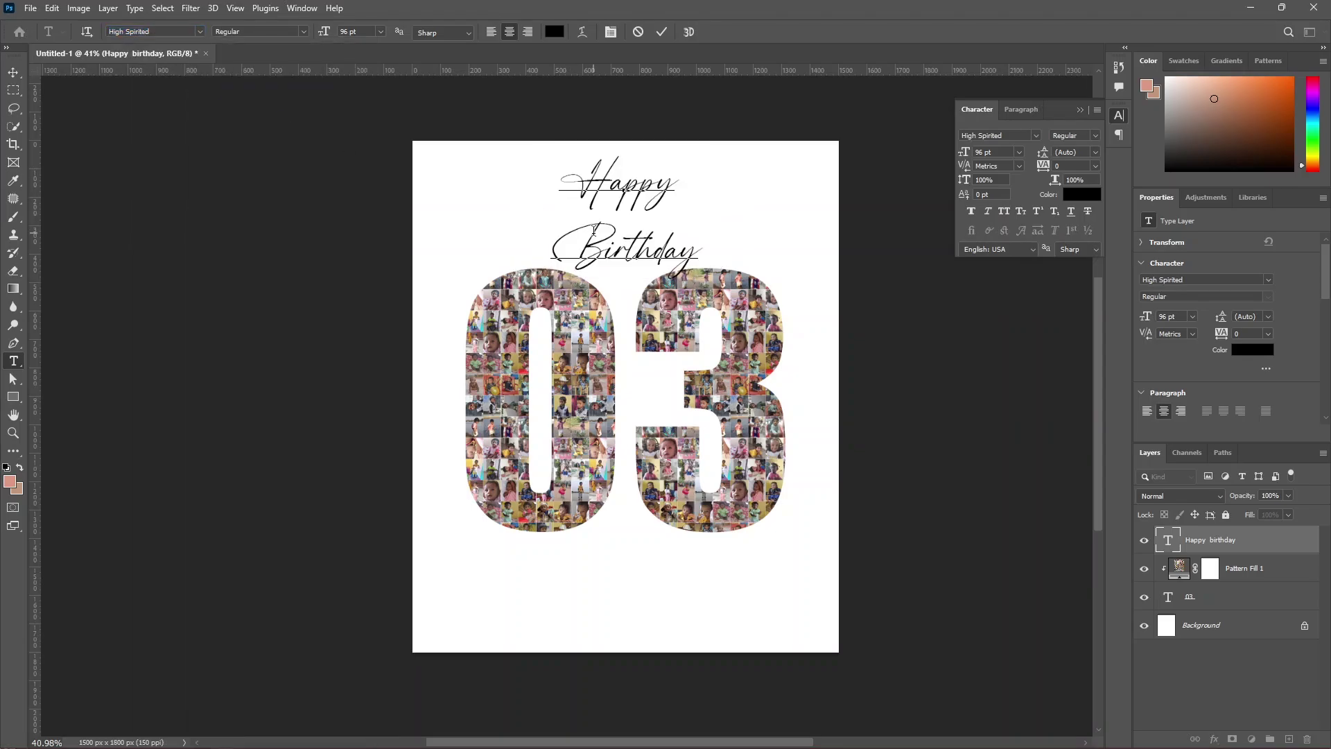
key("BackSpace")
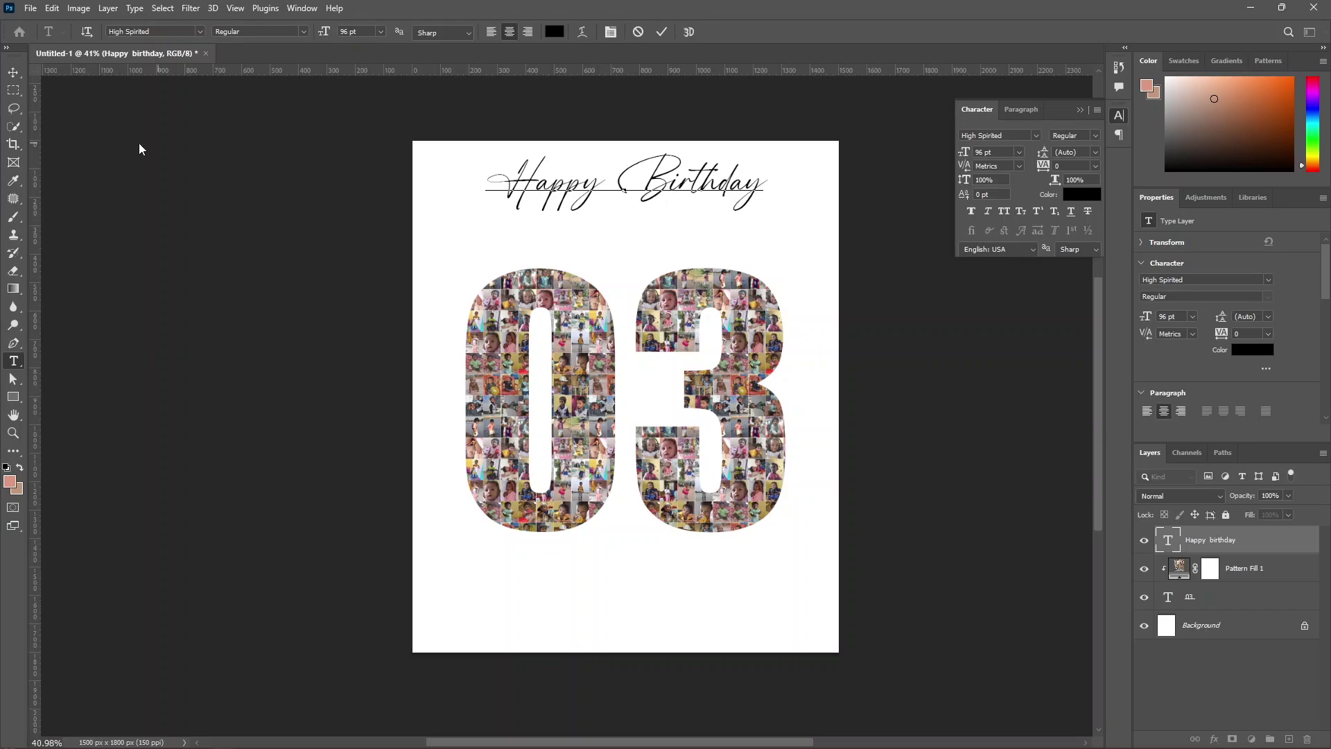
left_click(13, 72)
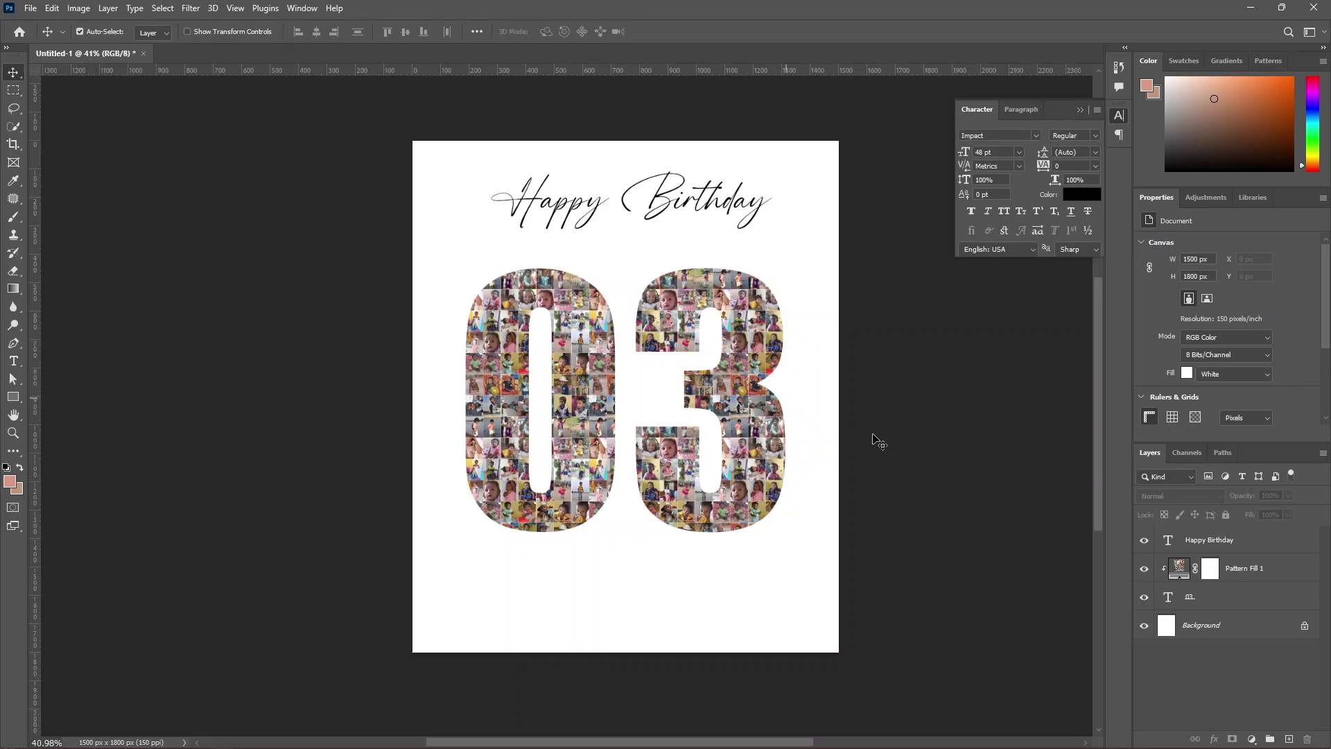
Step: Move the "03" text and its Pattern Fill 1 layer down together slightly to make room below the heading
left_click(1211, 603)
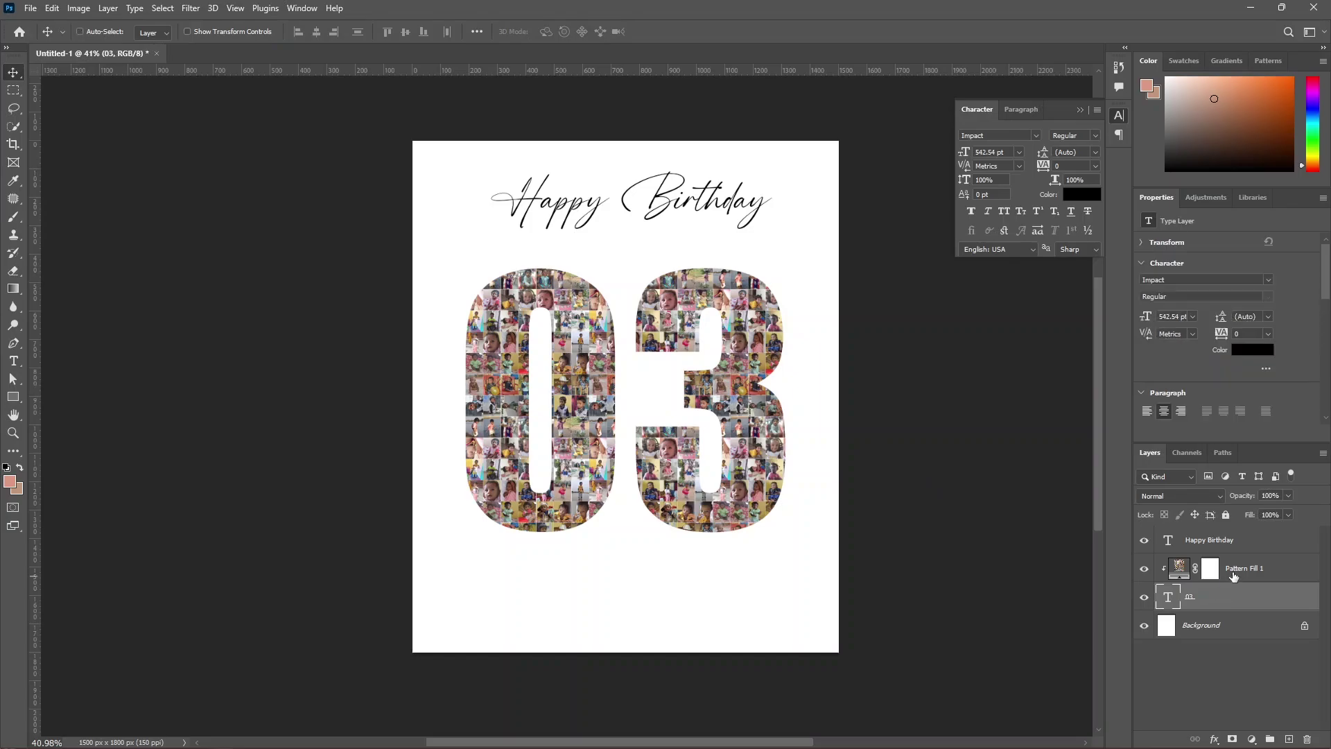
left_click(1236, 572, "shift")
left_click_drag(721, 390, 722, 414)
Step: Add the child's name in capitals in Gilroy-Black at 48 pt and place it between the heading and the number
key("t")
left_click(591, 268)
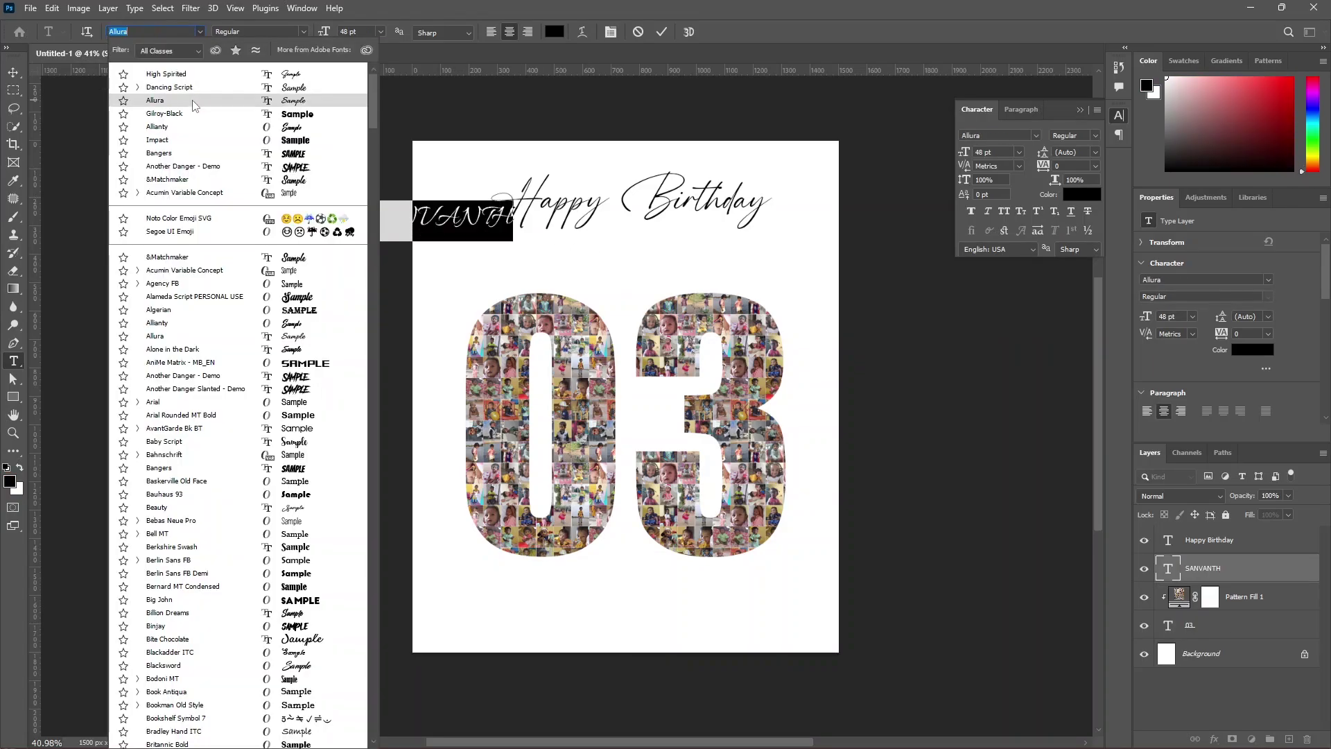
left_click(169, 114)
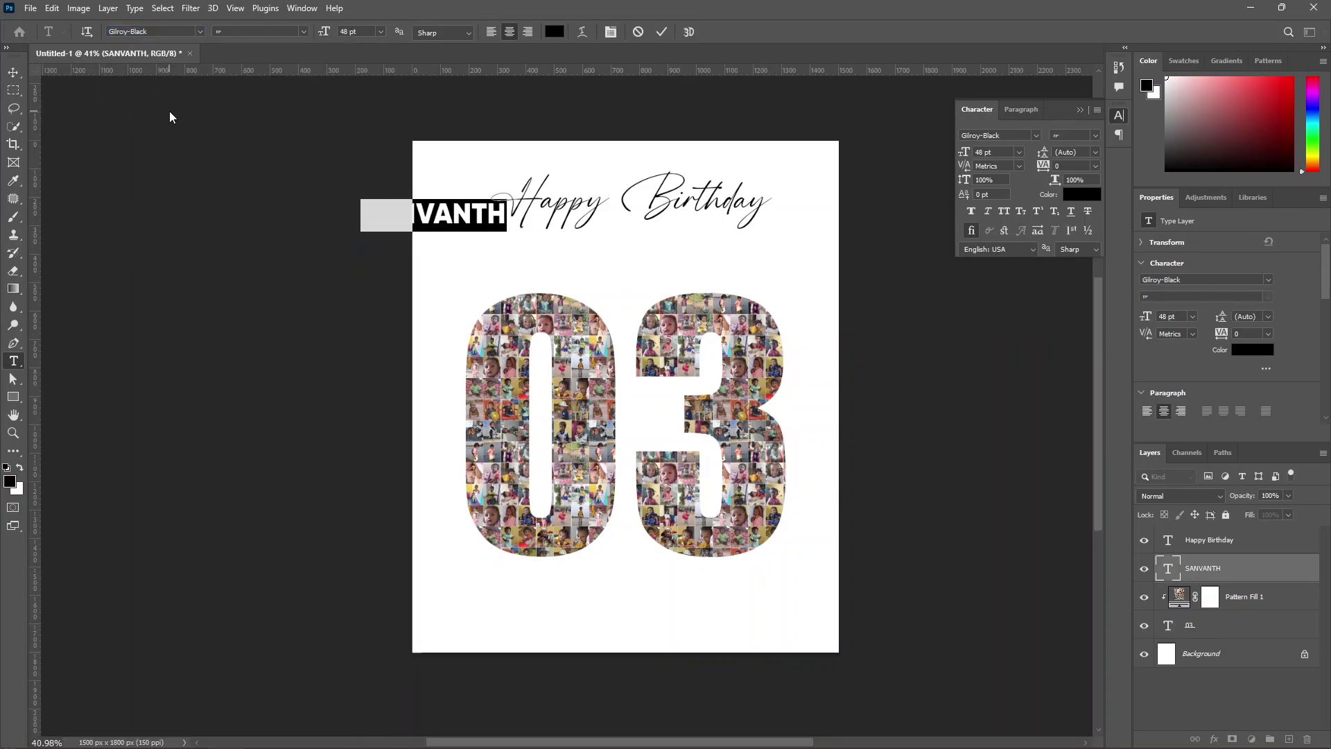
left_click(14, 72)
left_click_drag(472, 224, 671, 274)
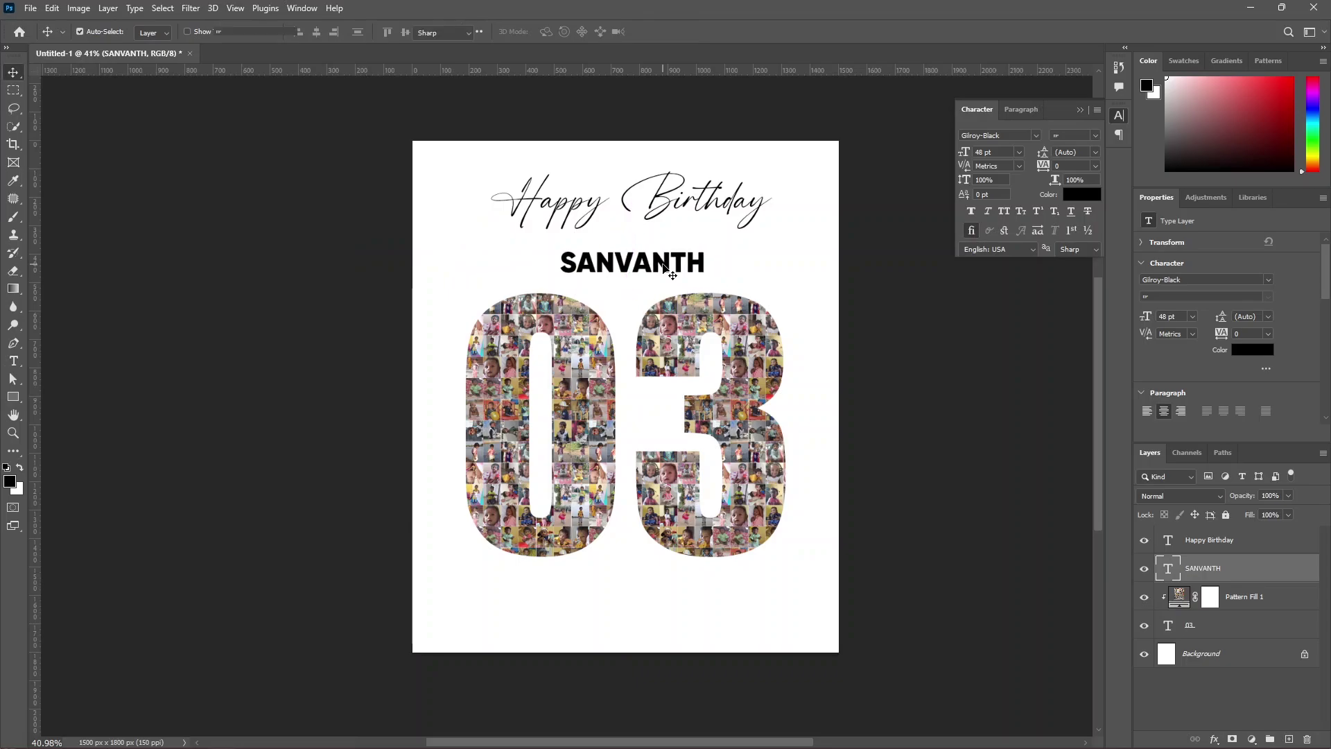
Step: Add three dots before and three dots after the child's name
double_click(662, 264)
left_click(559, 263)
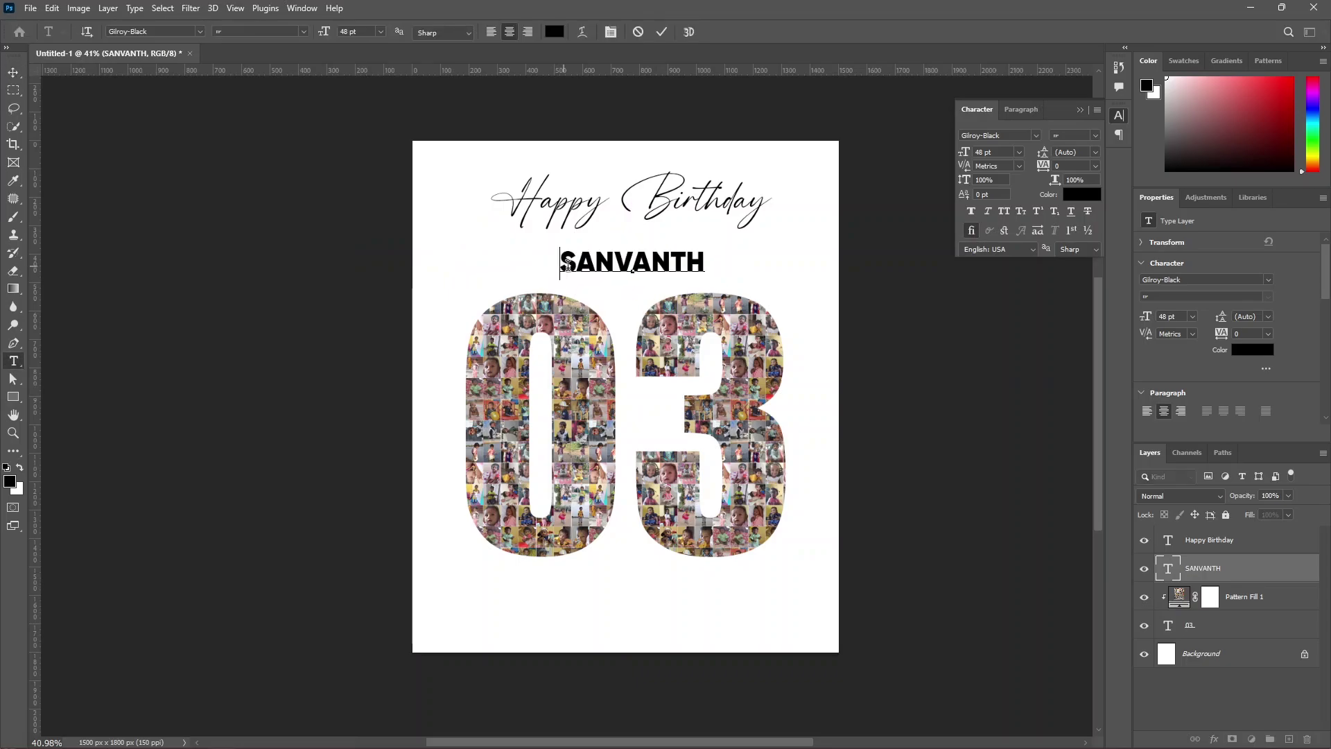
type("...")
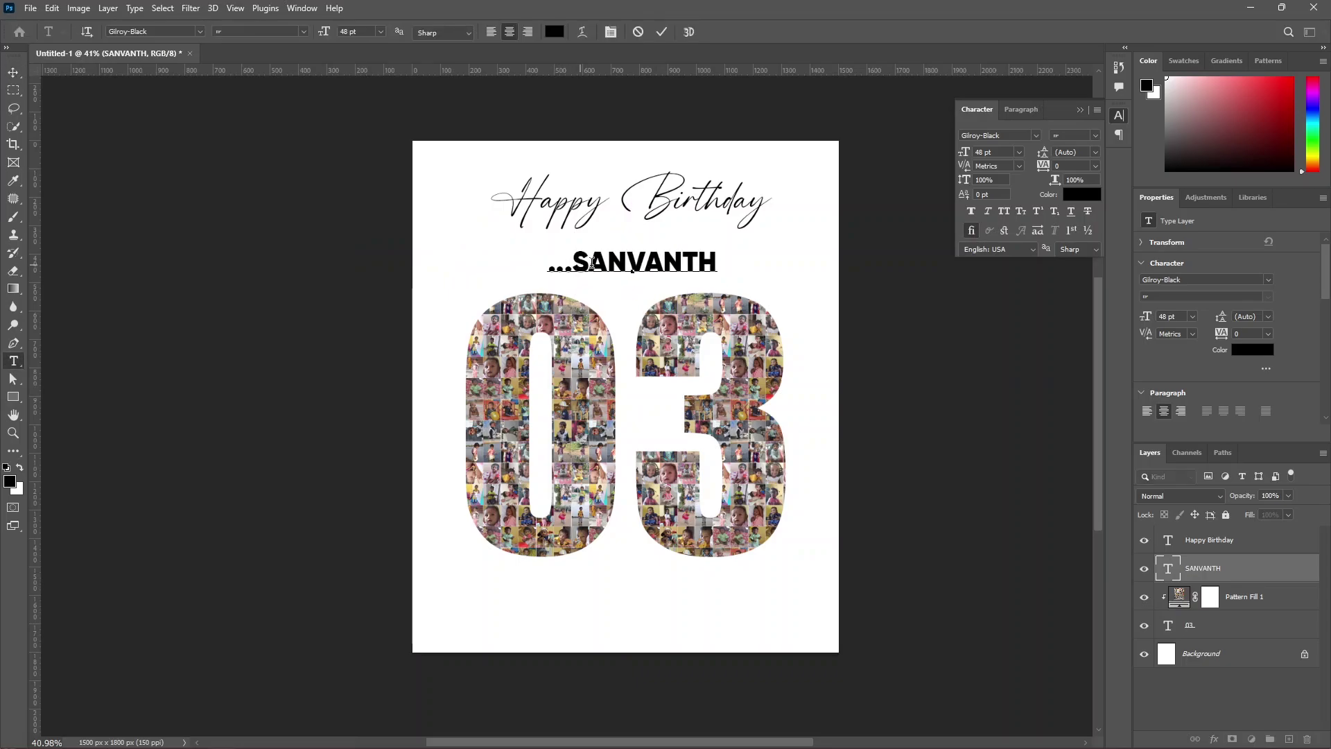
left_click(723, 264)
type("...")
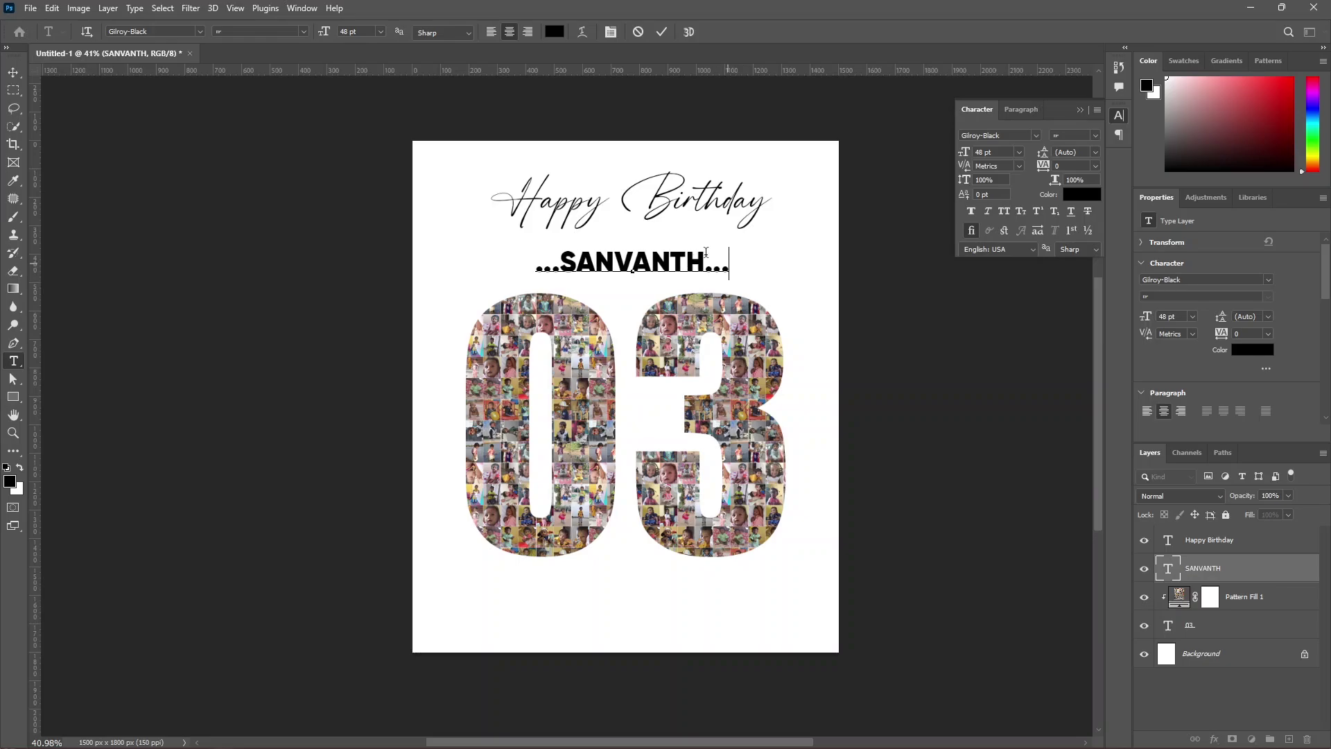
left_click(13, 72)
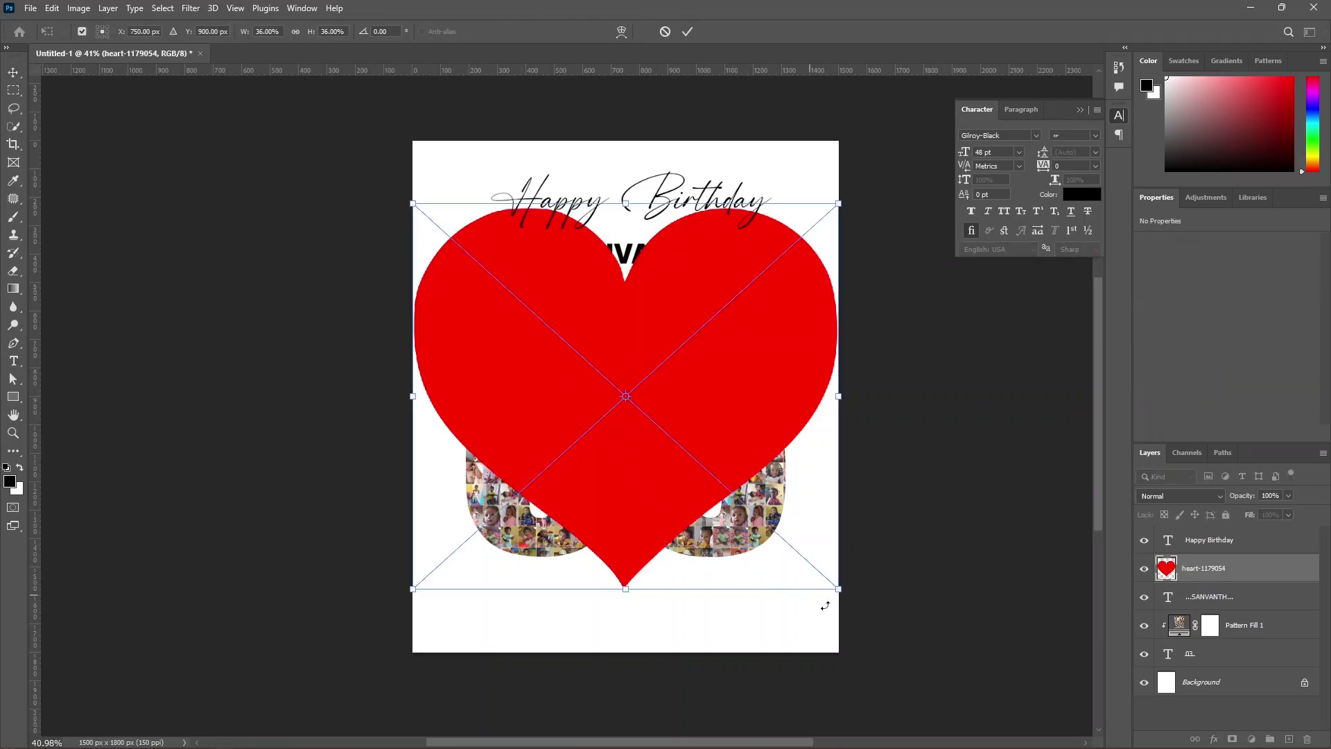
Step: Shrink the placed red heart to text height, set it before the child's name, and put a duplicate after the name
left_click_drag(839, 589, 535, 257)
scroll(435, 223, "up", 3)
left_click_drag(428, 212, 527, 224)
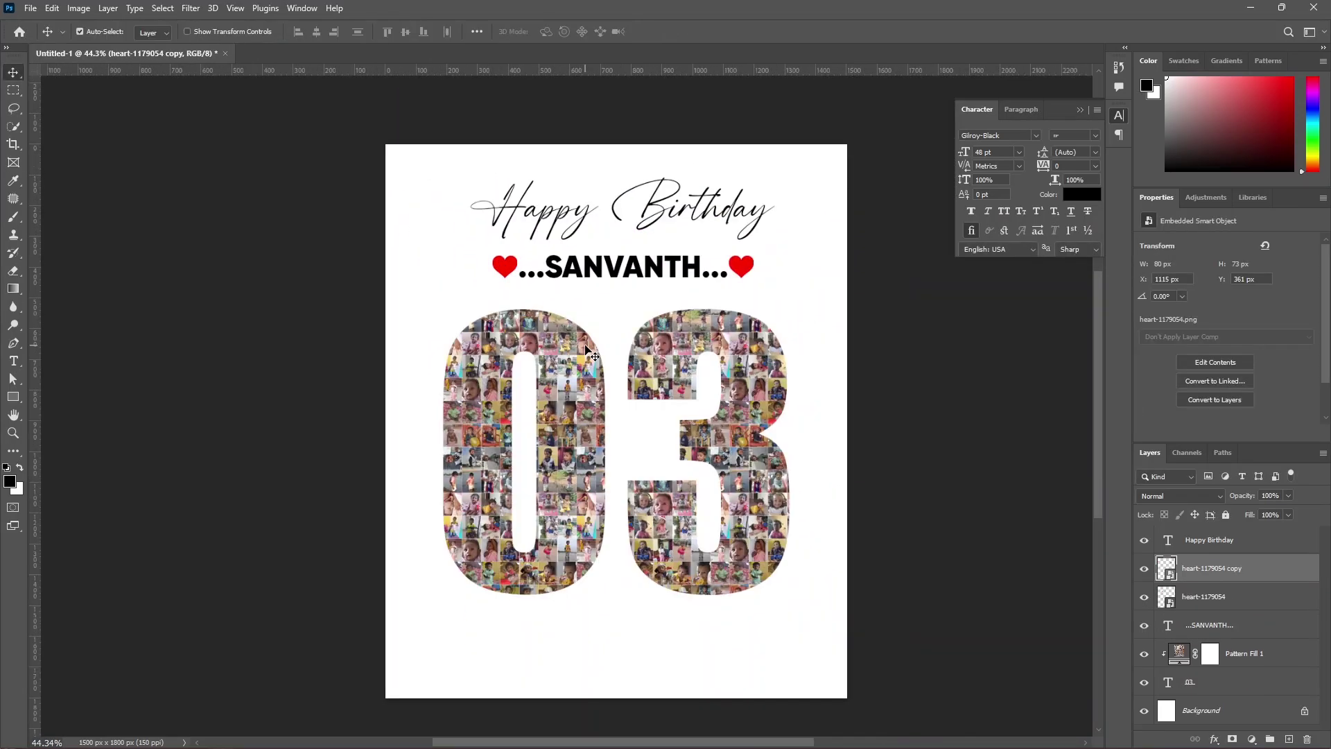
Step: Centre the "Happy Birthday" heading horizontally on the Background layer
left_click(553, 221)
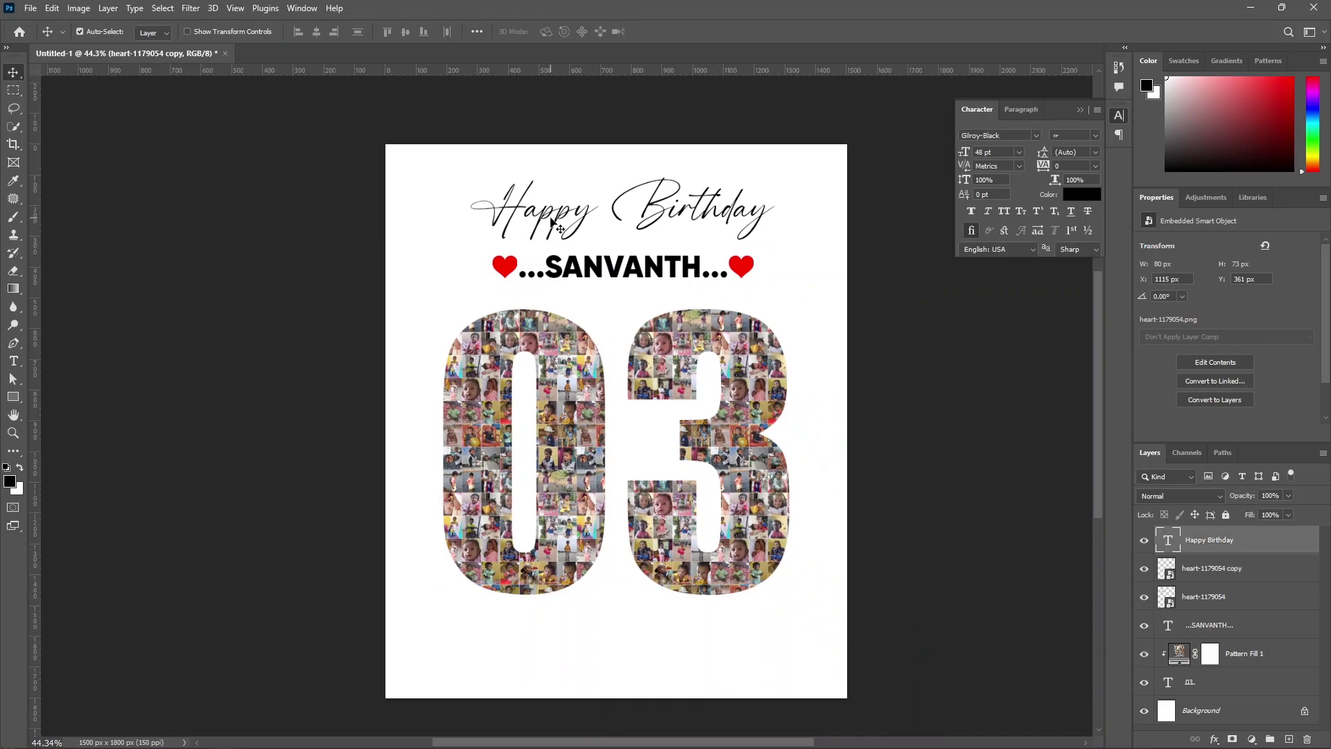
left_click(1206, 713)
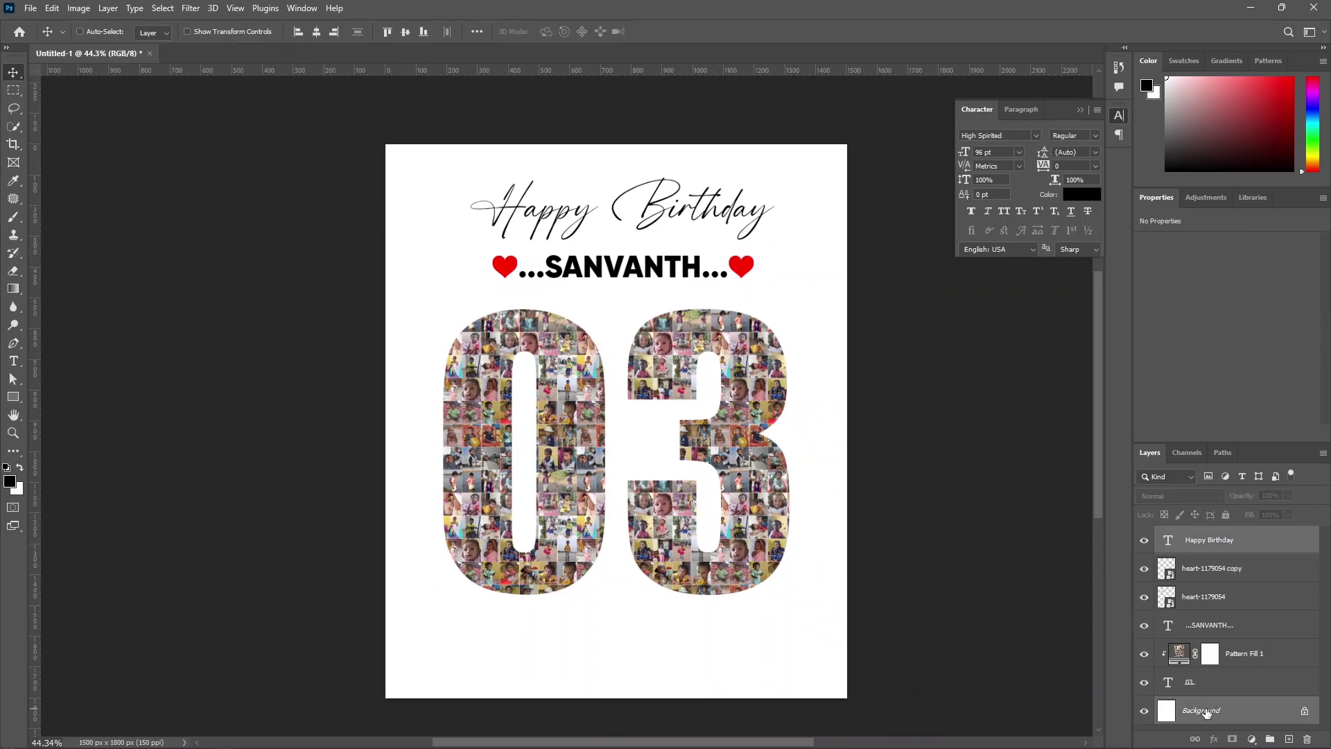
left_click(317, 32)
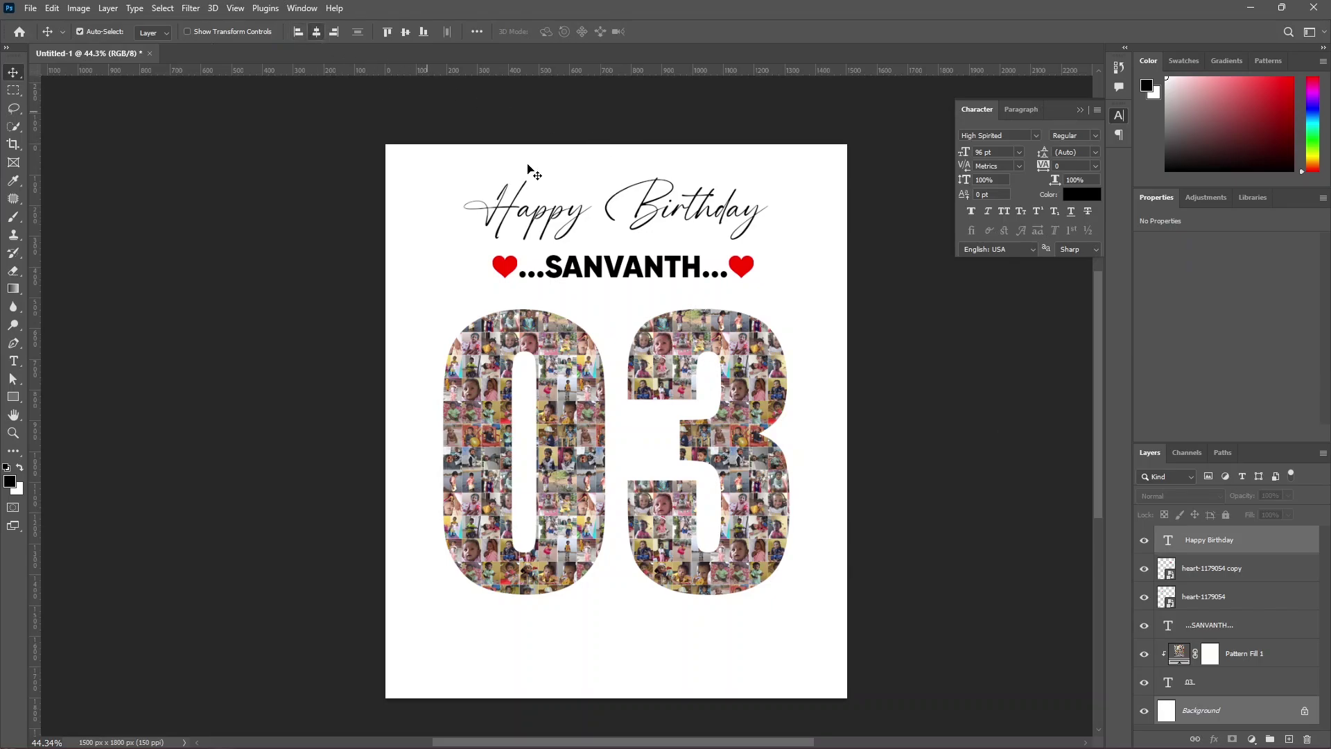
Step: Group the name text with both hearts and centre the group horizontally on the Background layer
left_click(615, 277)
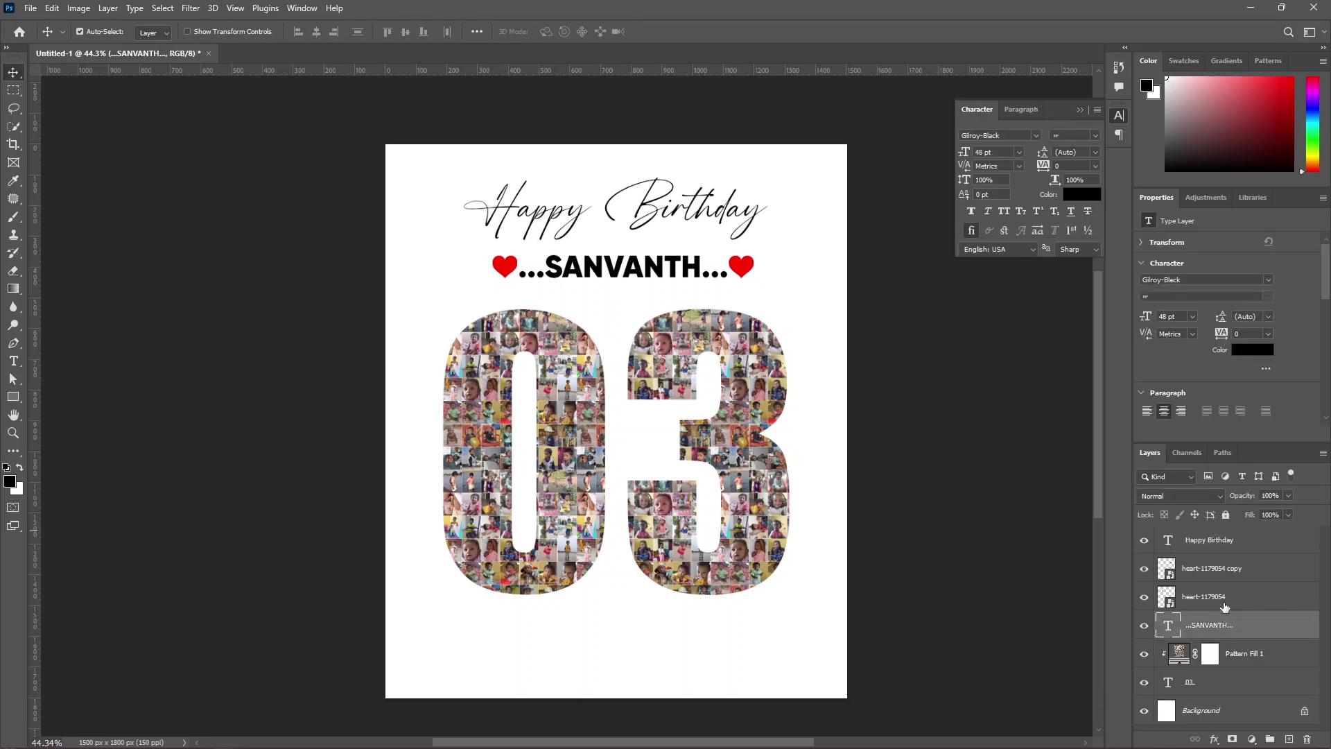
left_click(1221, 572, "shift")
key("ctrl+g")
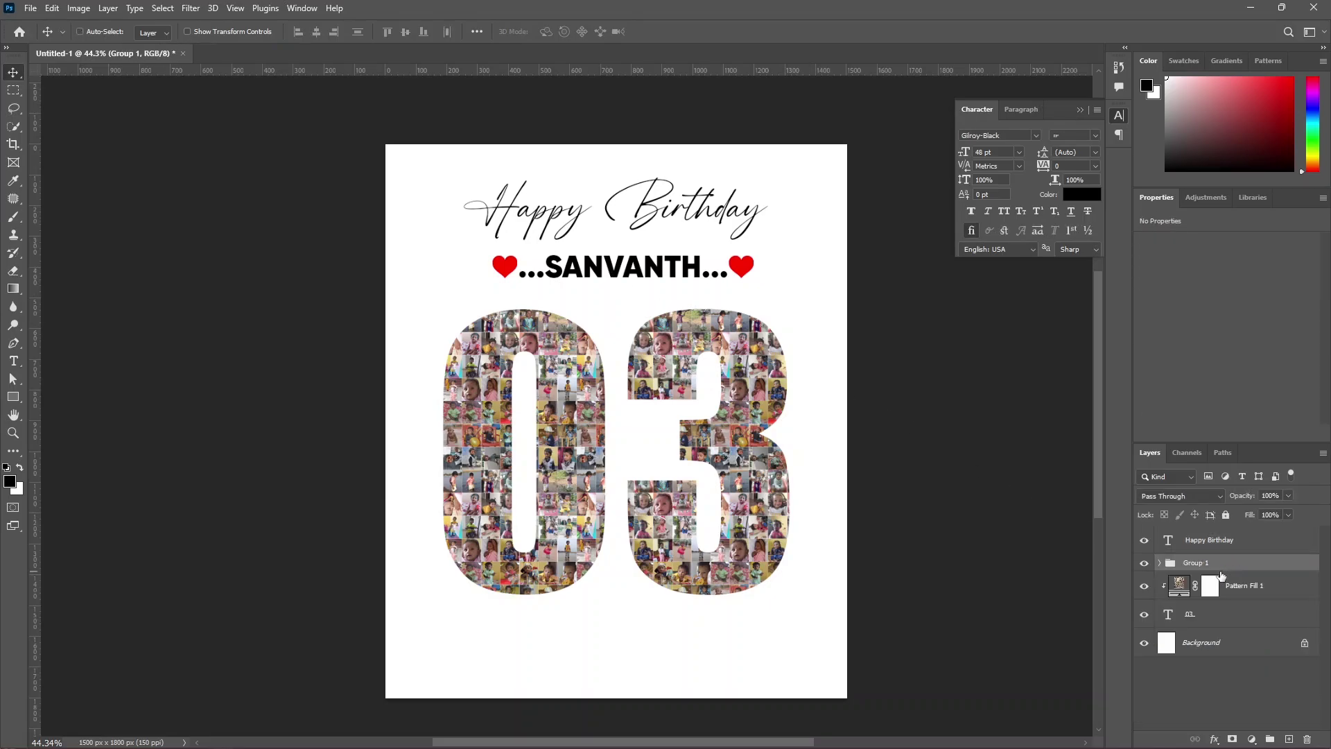
left_click(1201, 648)
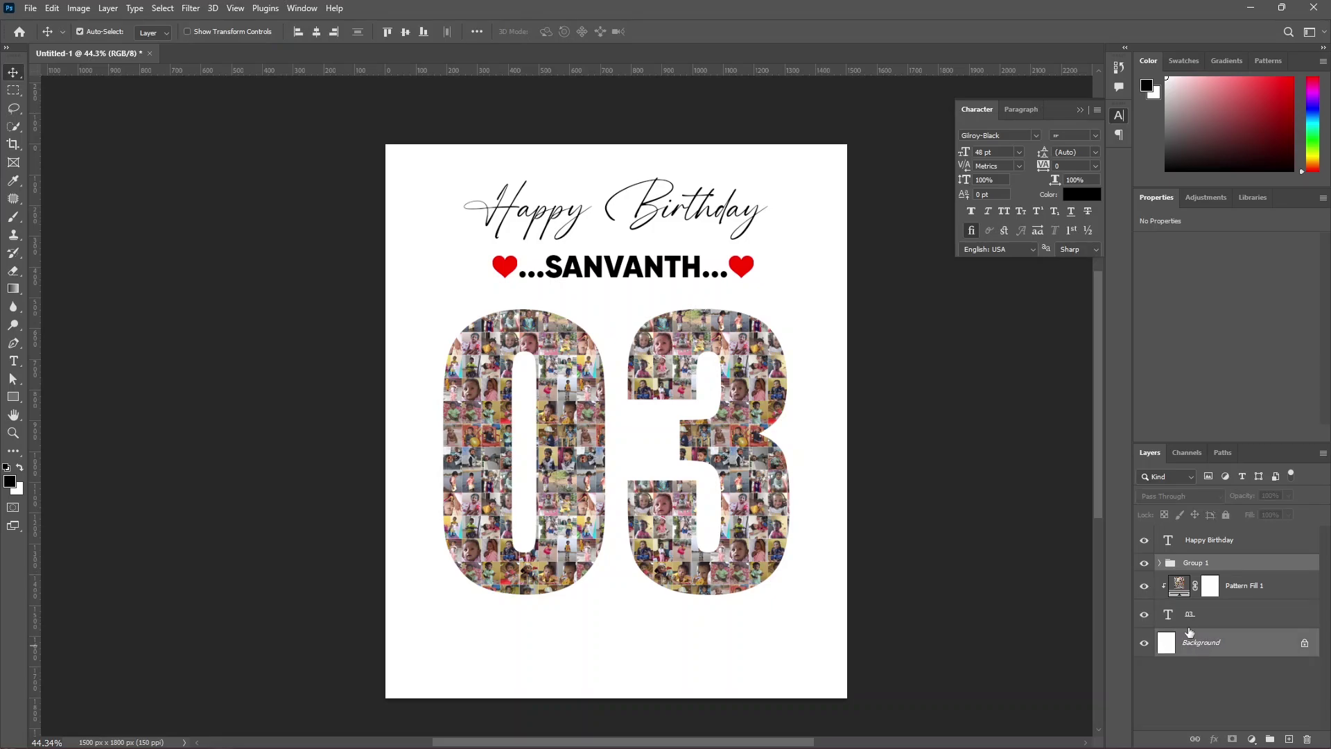
left_click(316, 32)
left_click(696, 402)
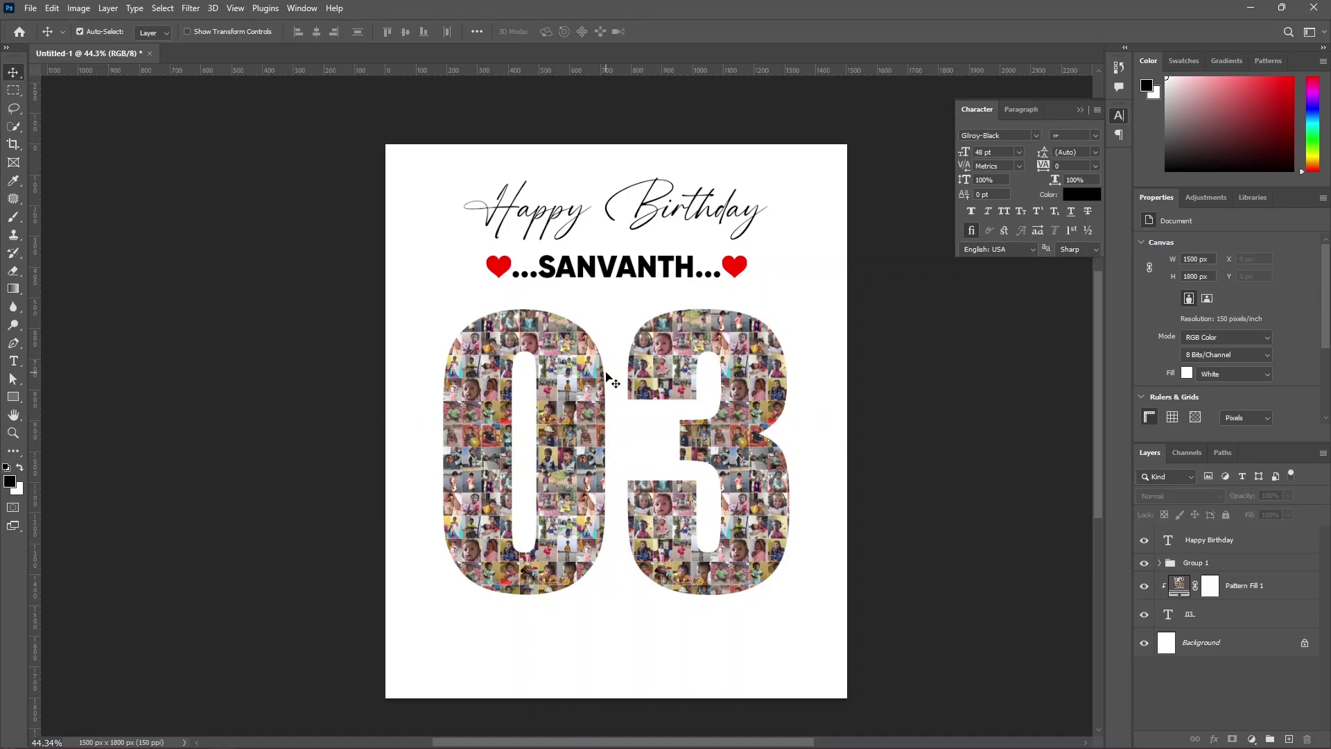
Step: Add a Levels adjustment layer above Pattern Fill 1 and clip it to the photo-filled digits
left_click(568, 454)
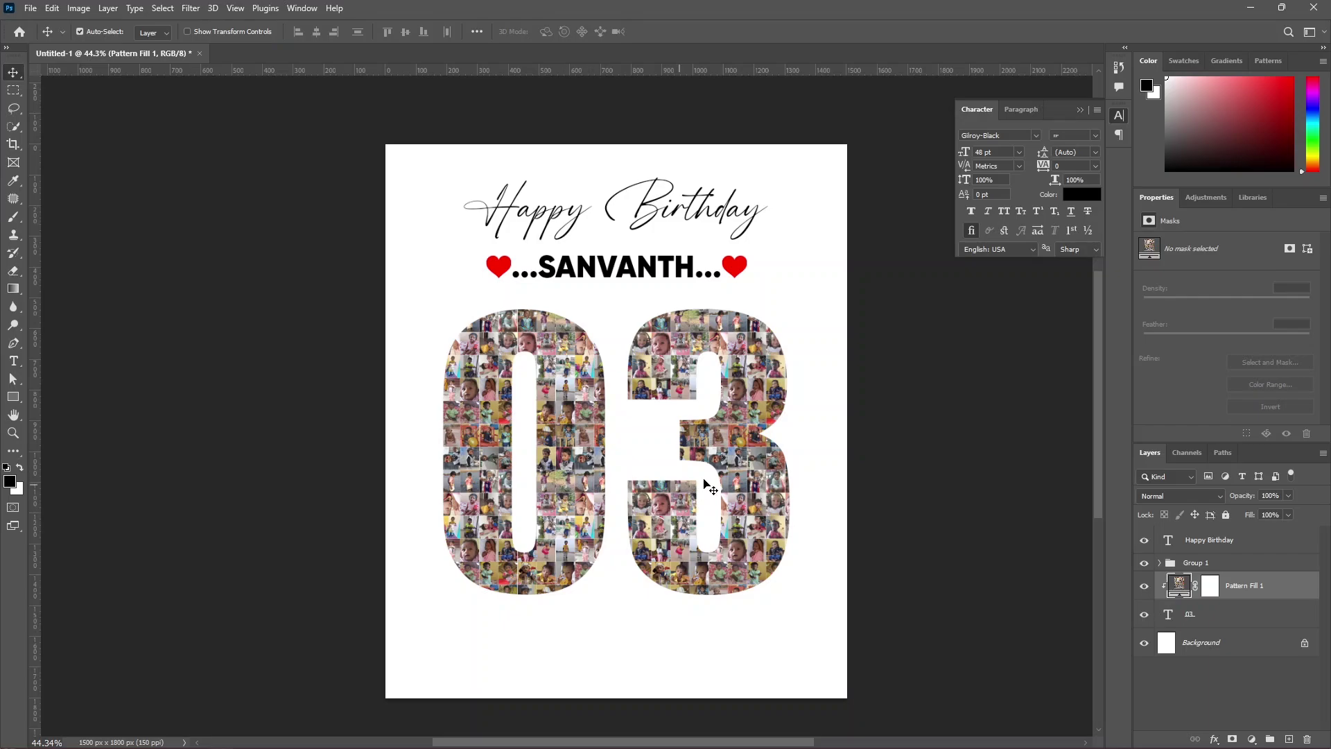
scroll(790, 465, "up", 2)
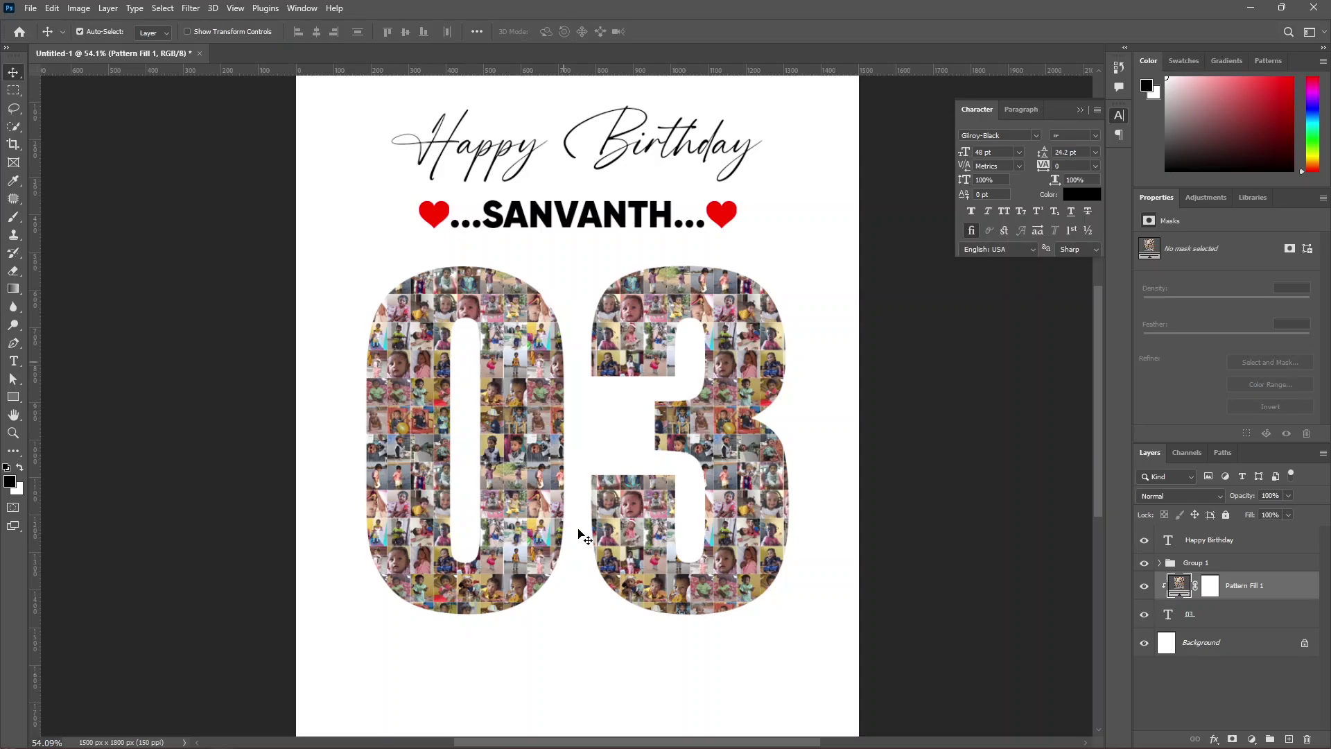
left_click(1248, 739)
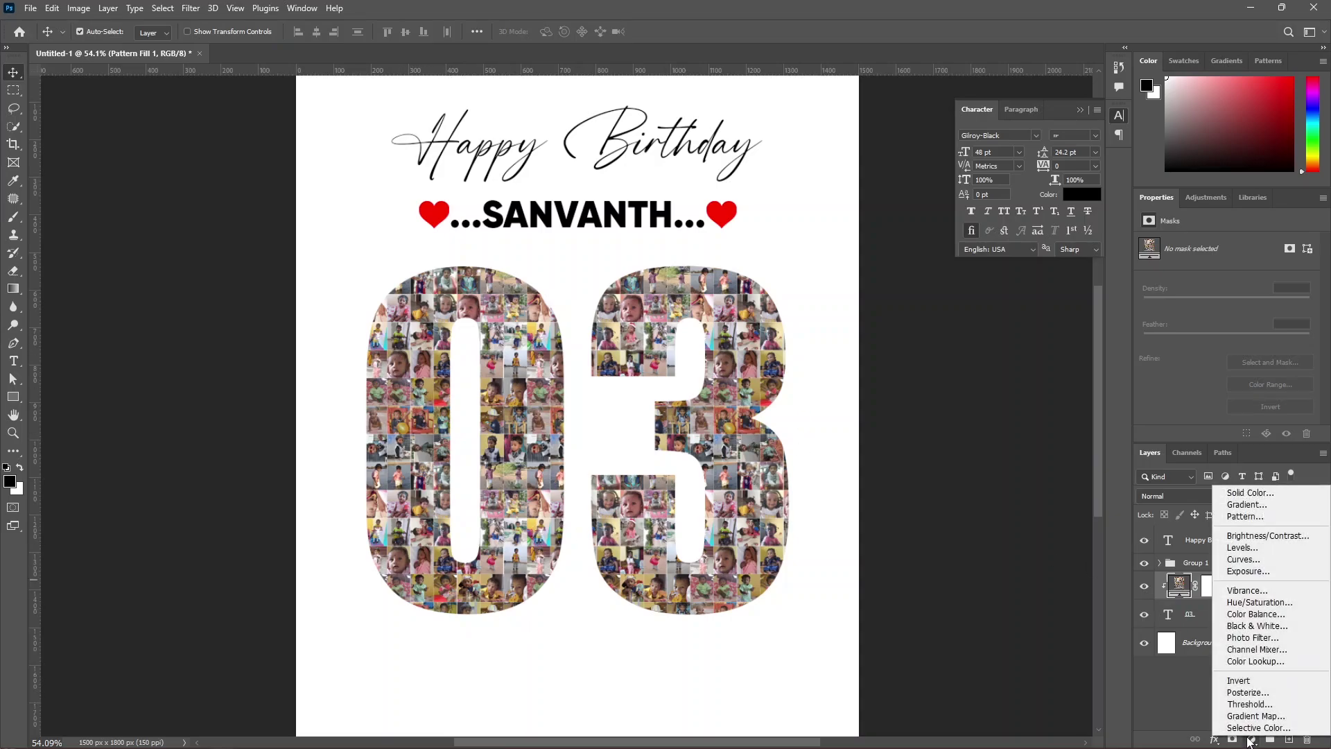
left_click(1254, 547)
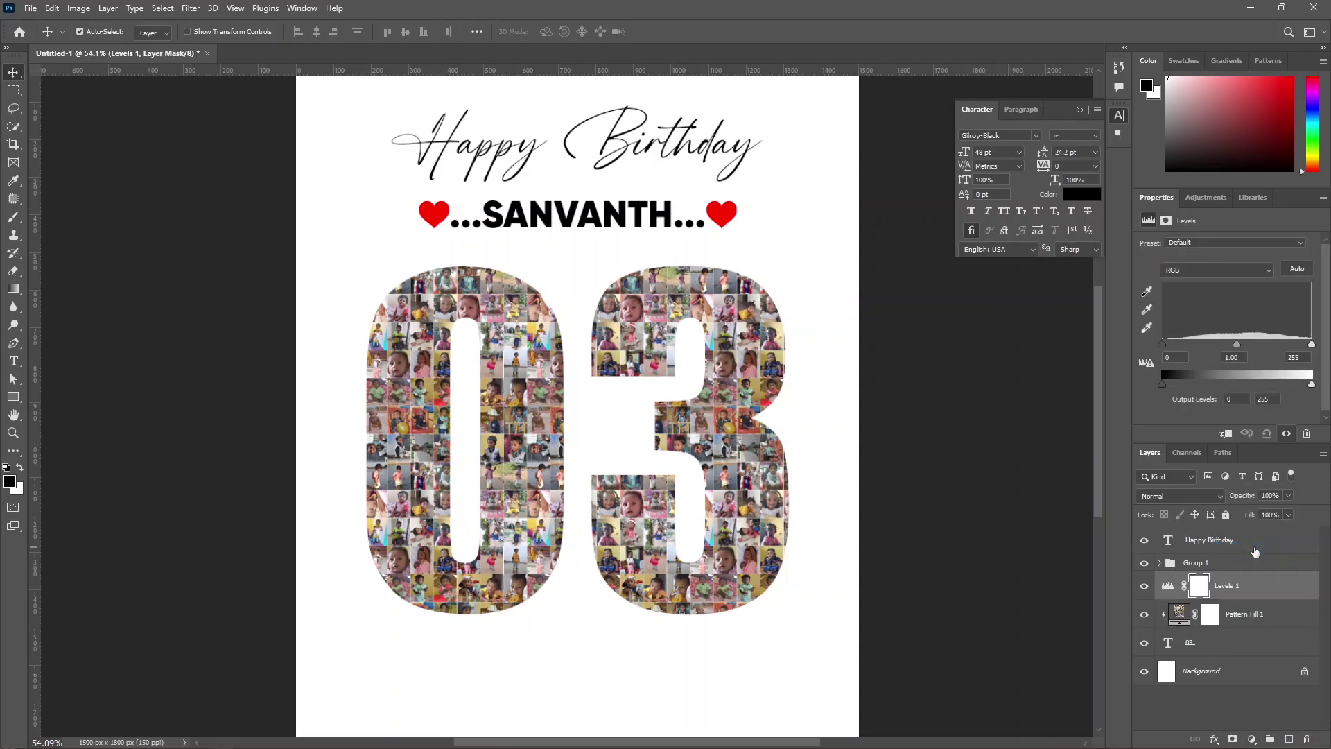
right_click(1229, 600)
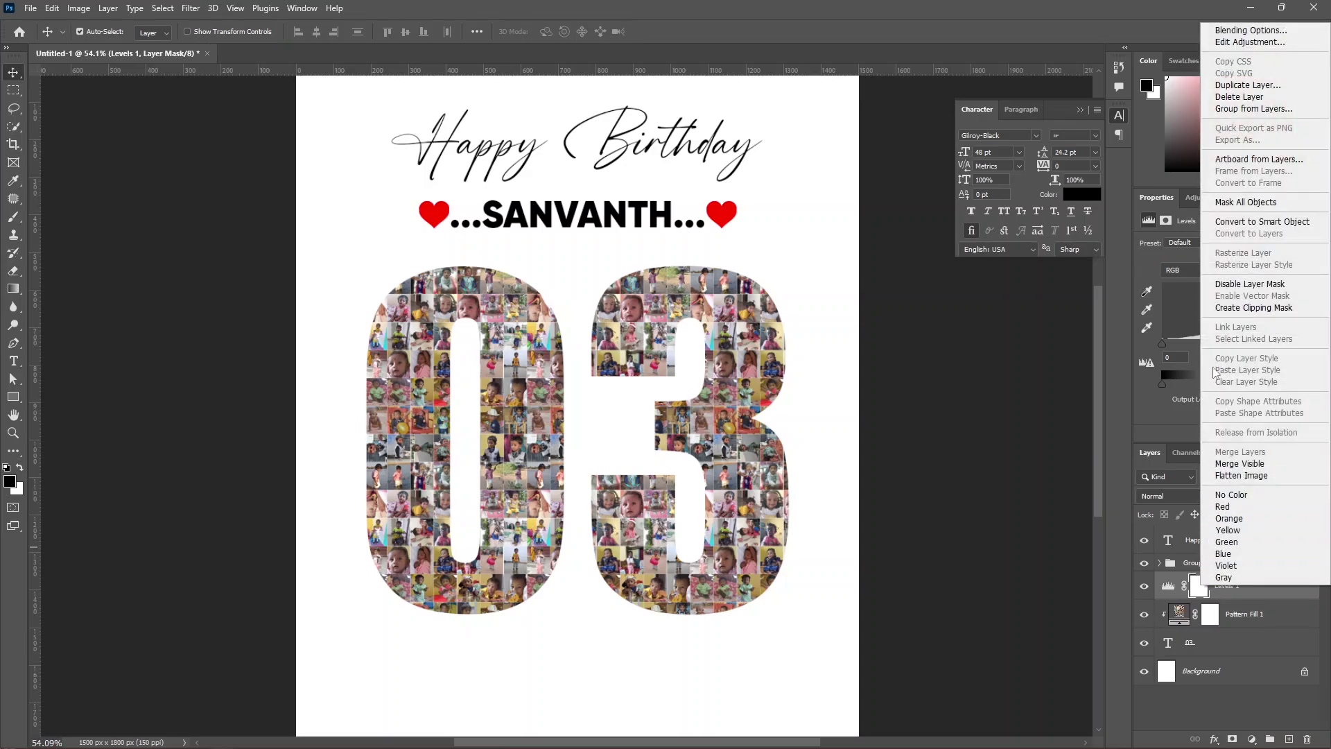
left_click(1257, 307)
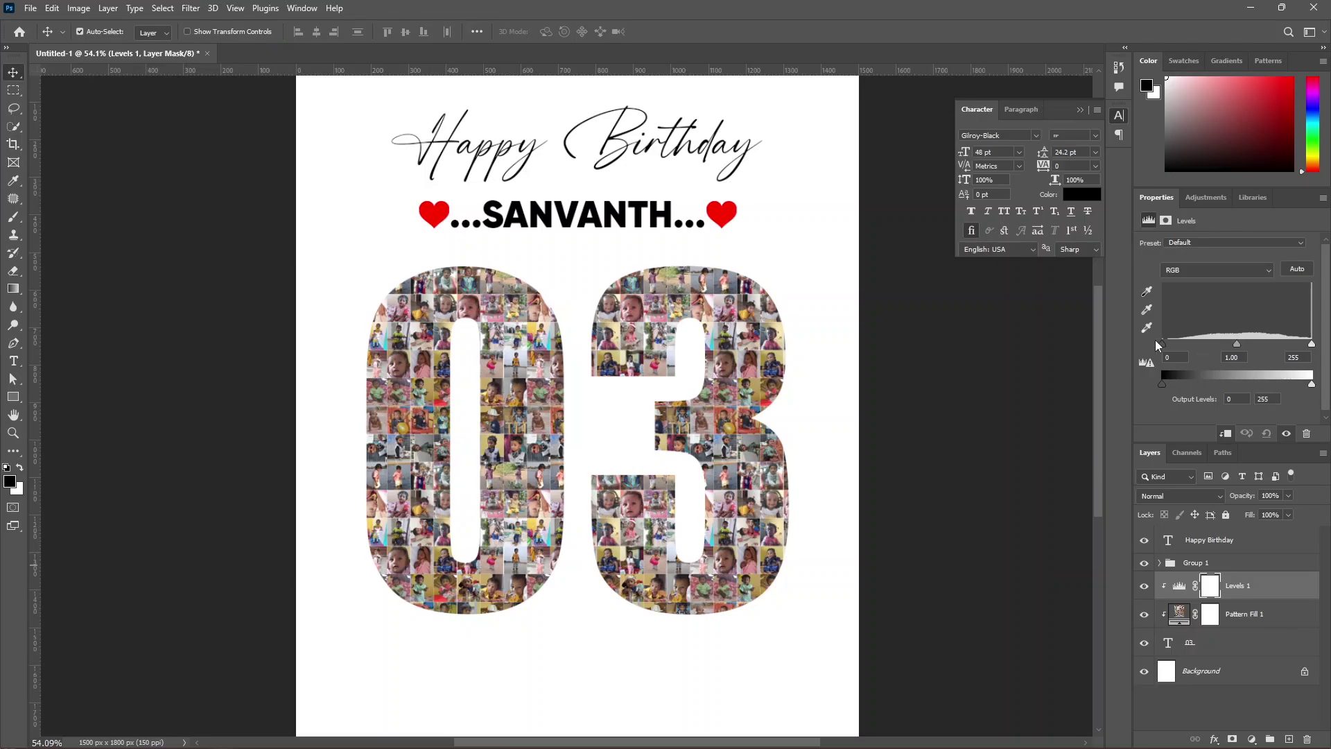
Step: Raise the Levels shadow input to about 44 and midtones to about 1.41, and compare the mosaic with the adjustment hidden and shown
mouse_move(1160, 343)
left_mouse_down()
mouse_move(1249, 347)
mouse_move(1171, 340)
mouse_move(1184, 342)
left_mouse_up()
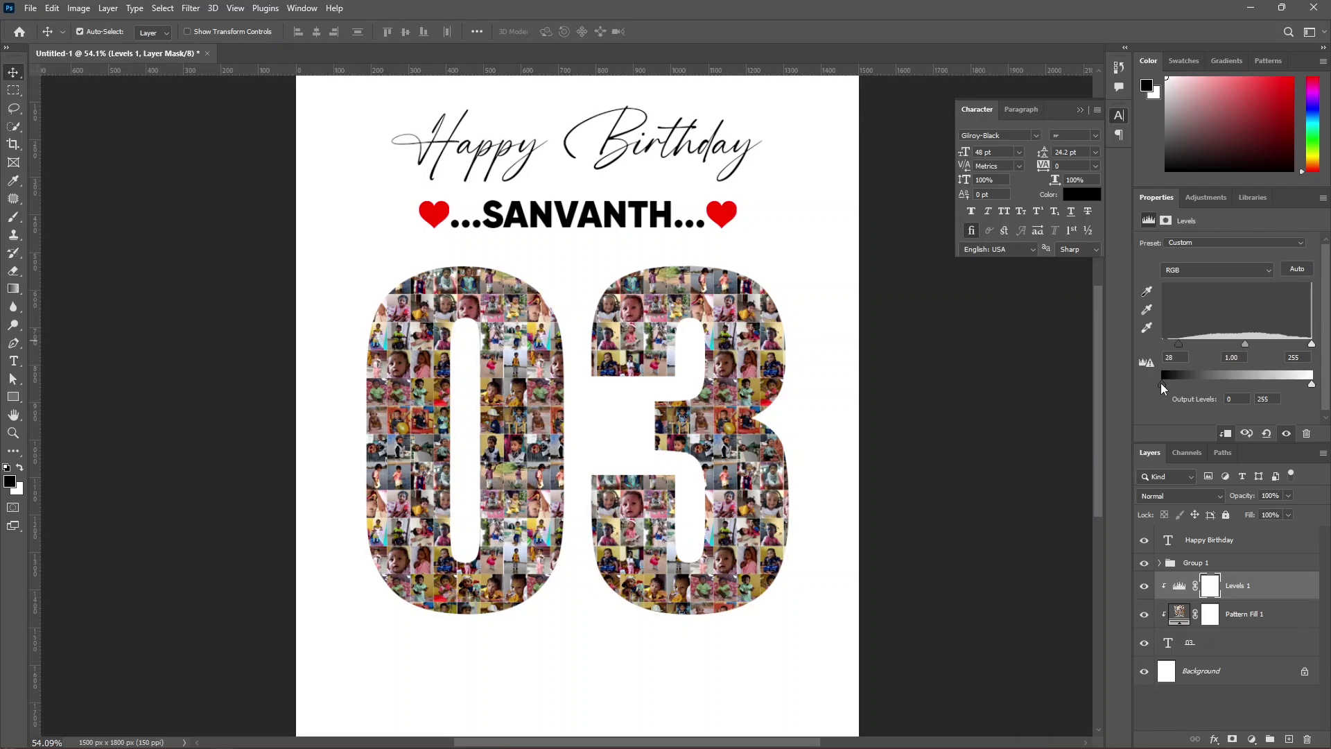
left_click_drag(1164, 386, 1180, 384)
left_click_drag(1180, 384, 1164, 385)
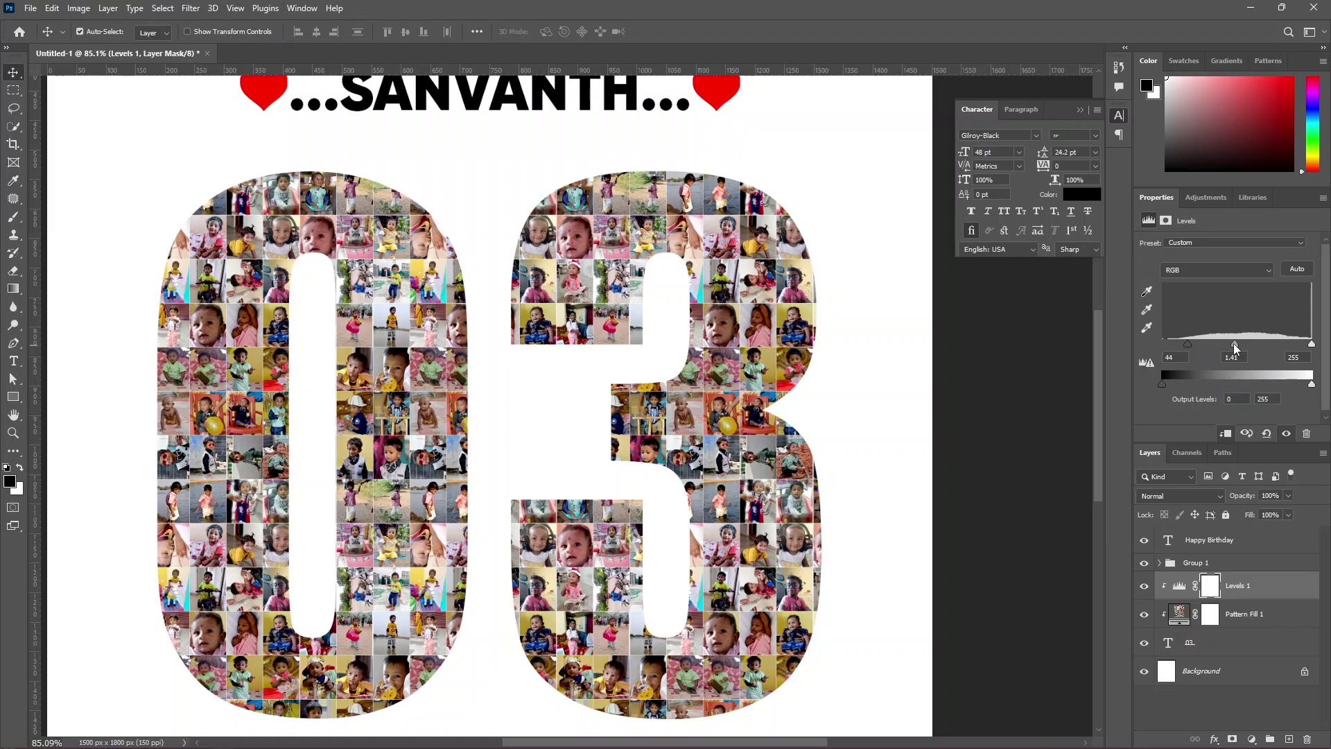
left_click_drag(1187, 345, 1192, 350)
left_click(1143, 586)
left_click(1143, 586)
left_click(1143, 586)
left_click(1143, 587)
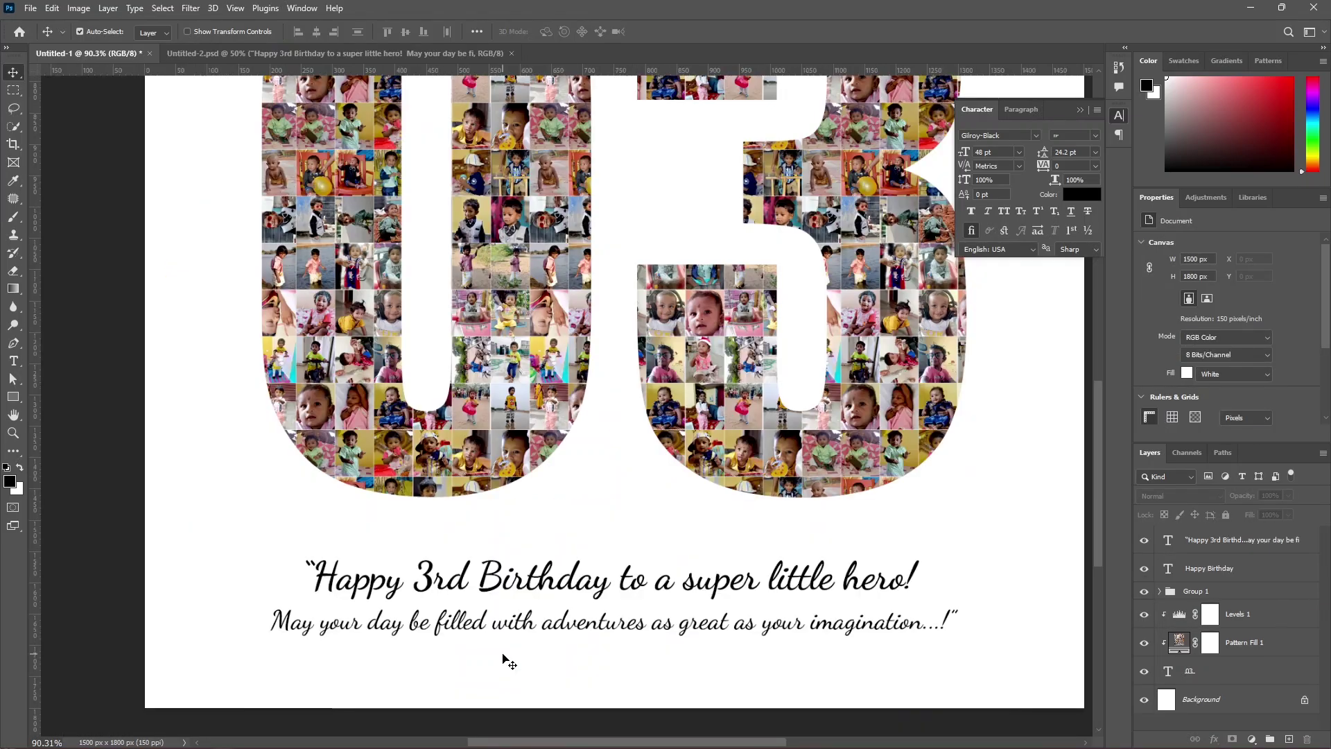
Step: Inspect the birthday message beneath the number and examine the photo grid inside the digits up close
left_click(510, 585)
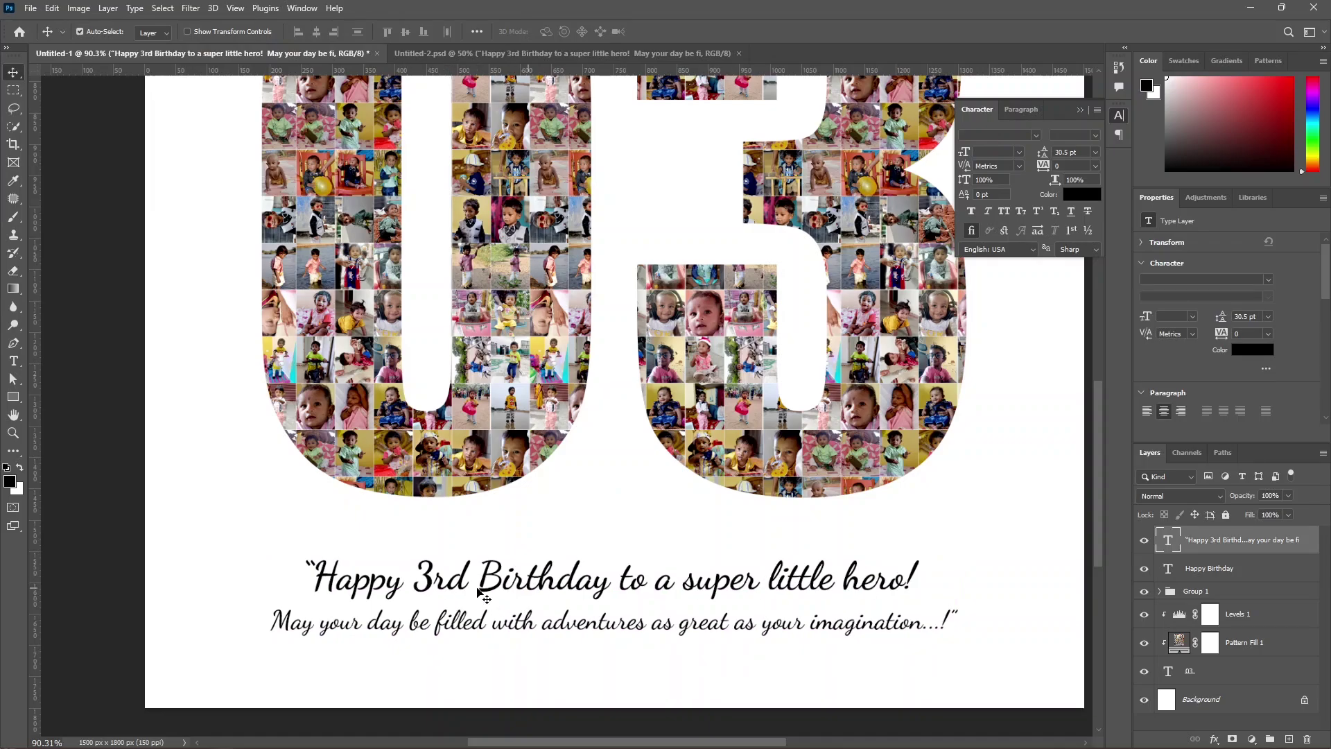
key("ctrl")
scroll(759, 612, "down", 3)
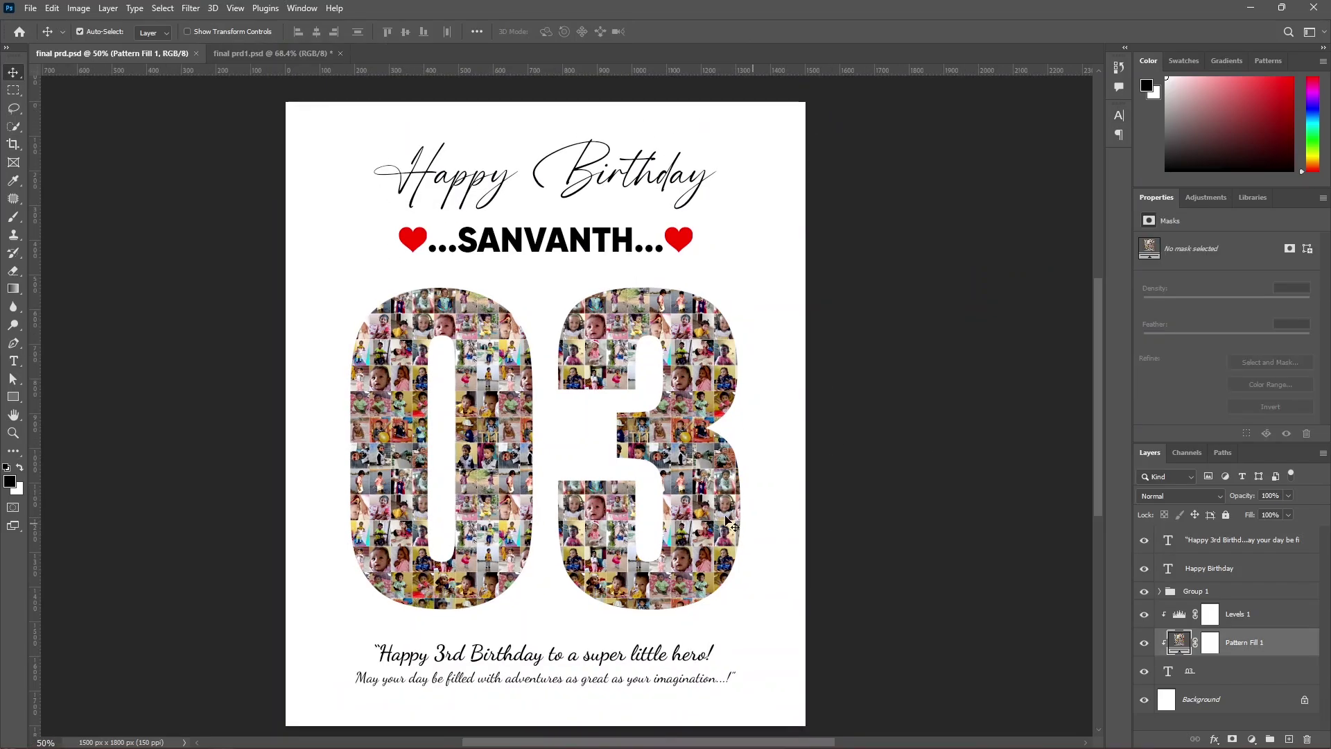
scroll(485, 471, "up", 5)
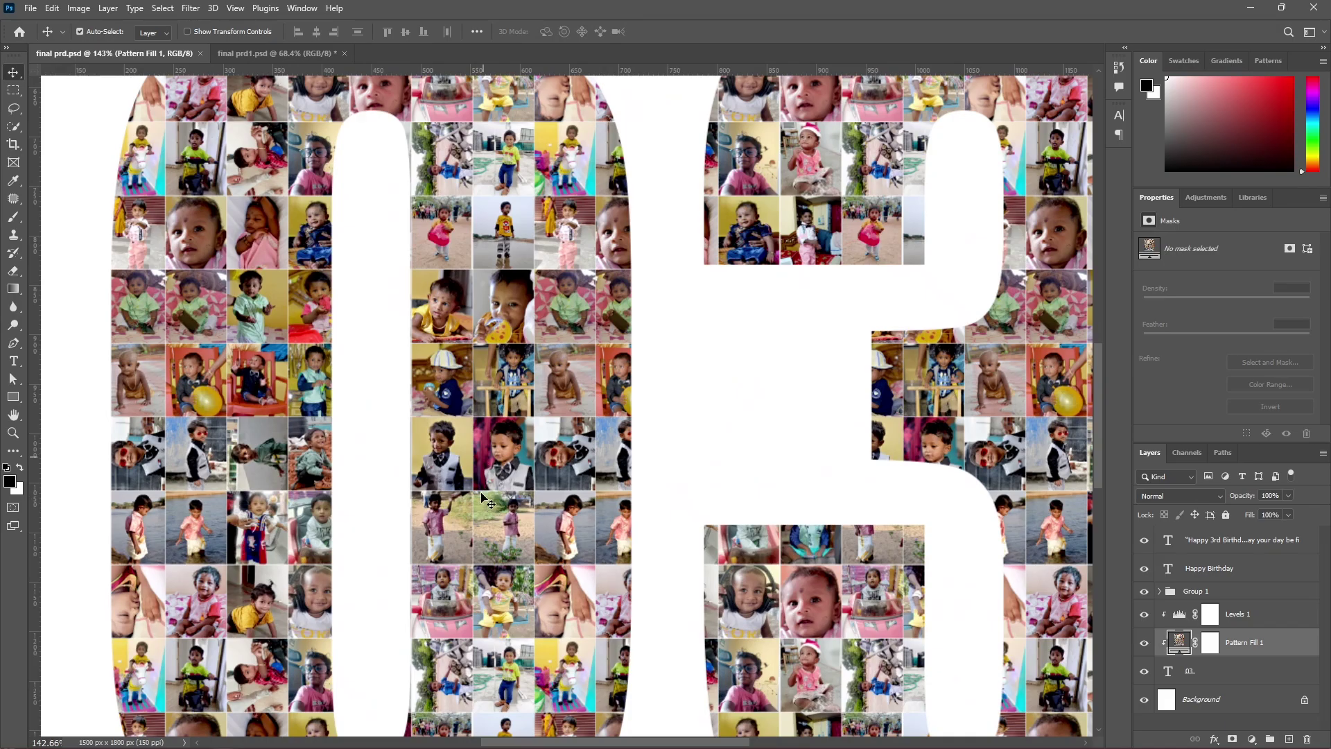
scroll(485, 499, "down", 4)
Step: Try thumbnail spacing values of 0.01 in and 0 in Contact Sheet II and dismiss the settings without building a sheet
left_click(30, 8)
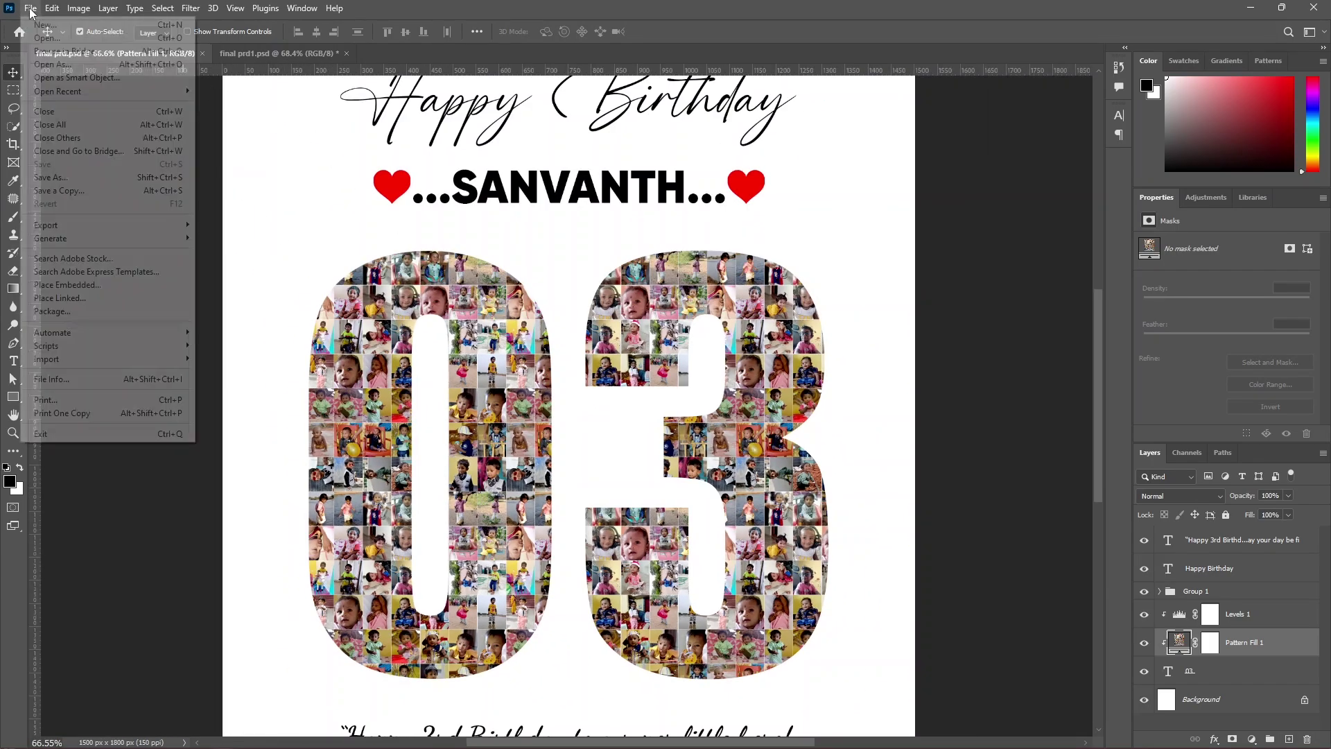
mouse_move(110, 314)
left_click(201, 378)
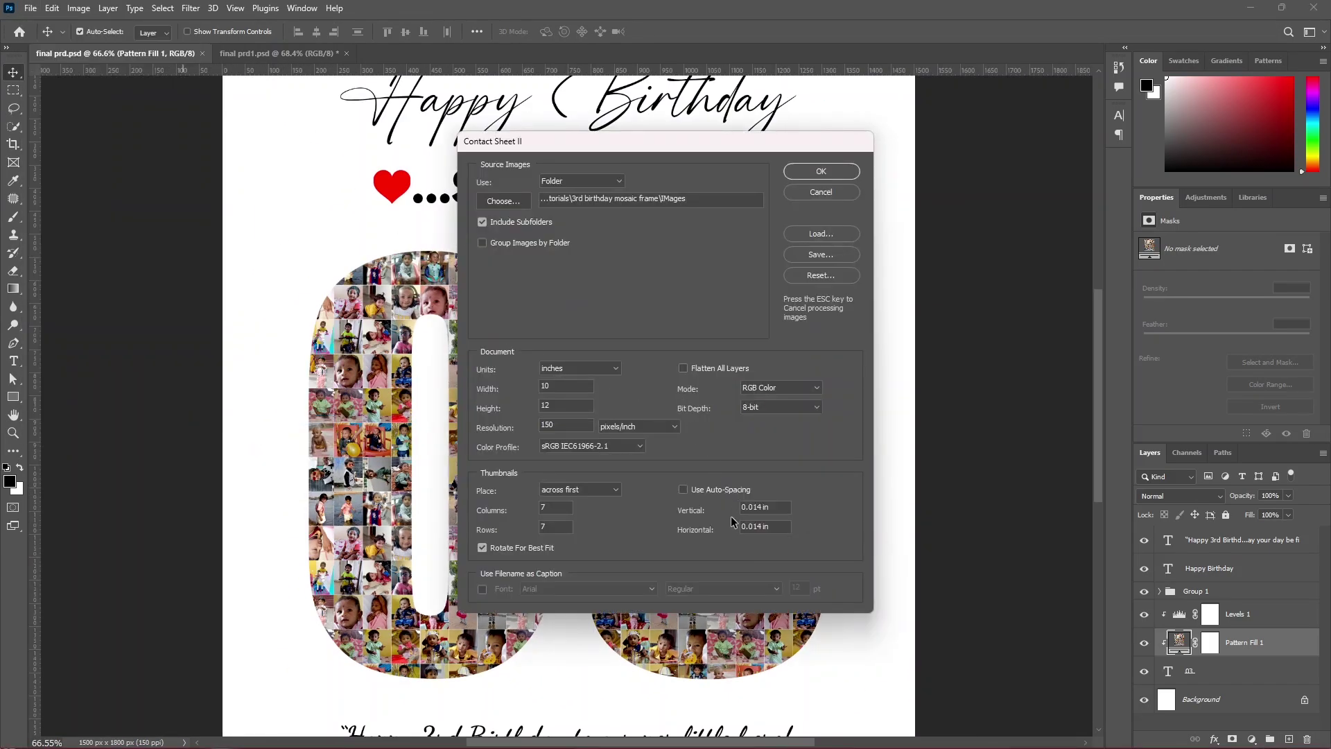
left_click_drag(759, 506, 729, 513)
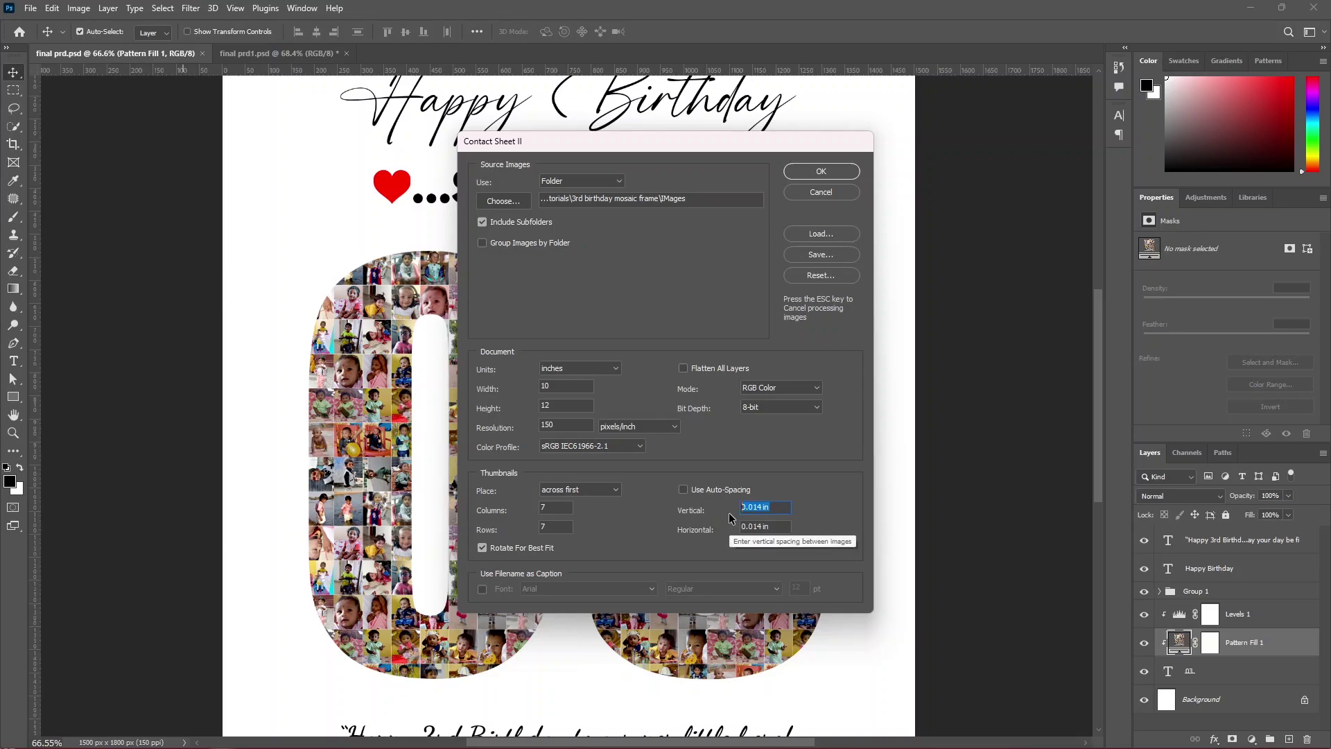
type("0.01")
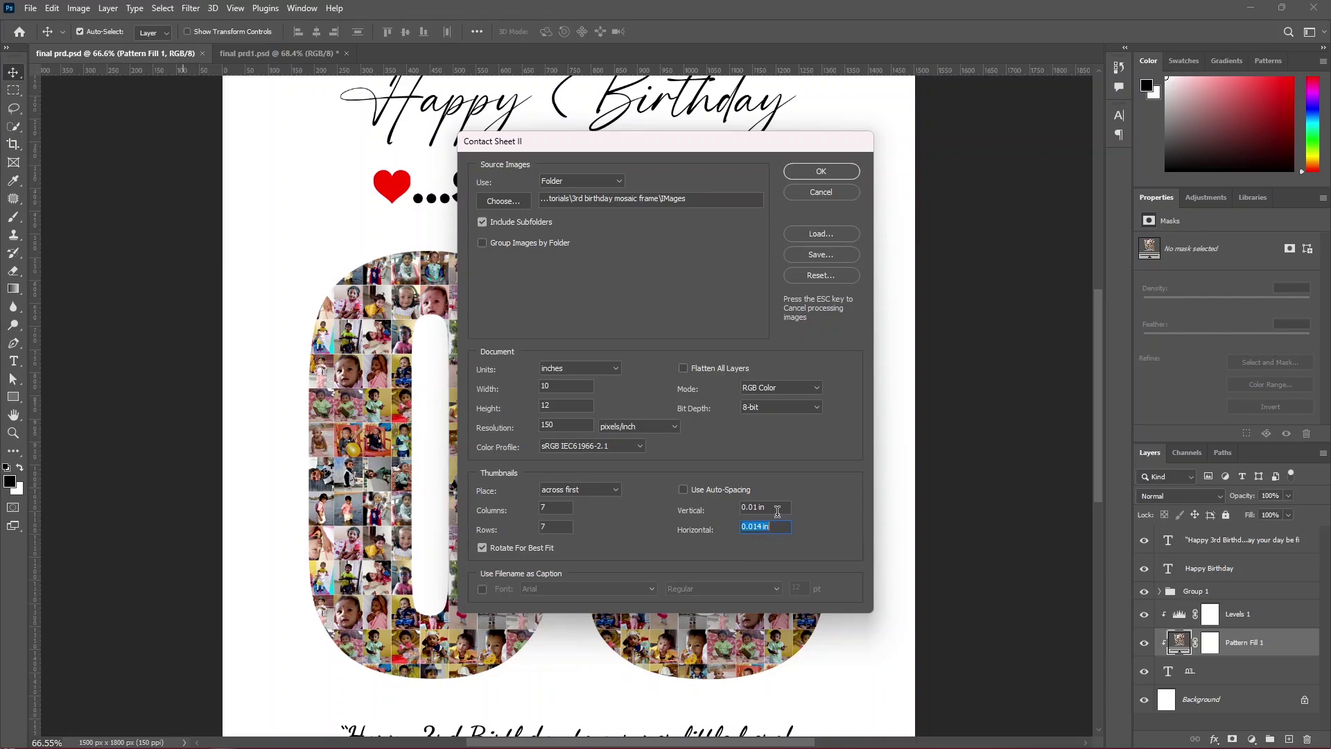
left_click_drag(777, 511, 706, 521)
type("0")
key("Tab")
left_click(811, 194)
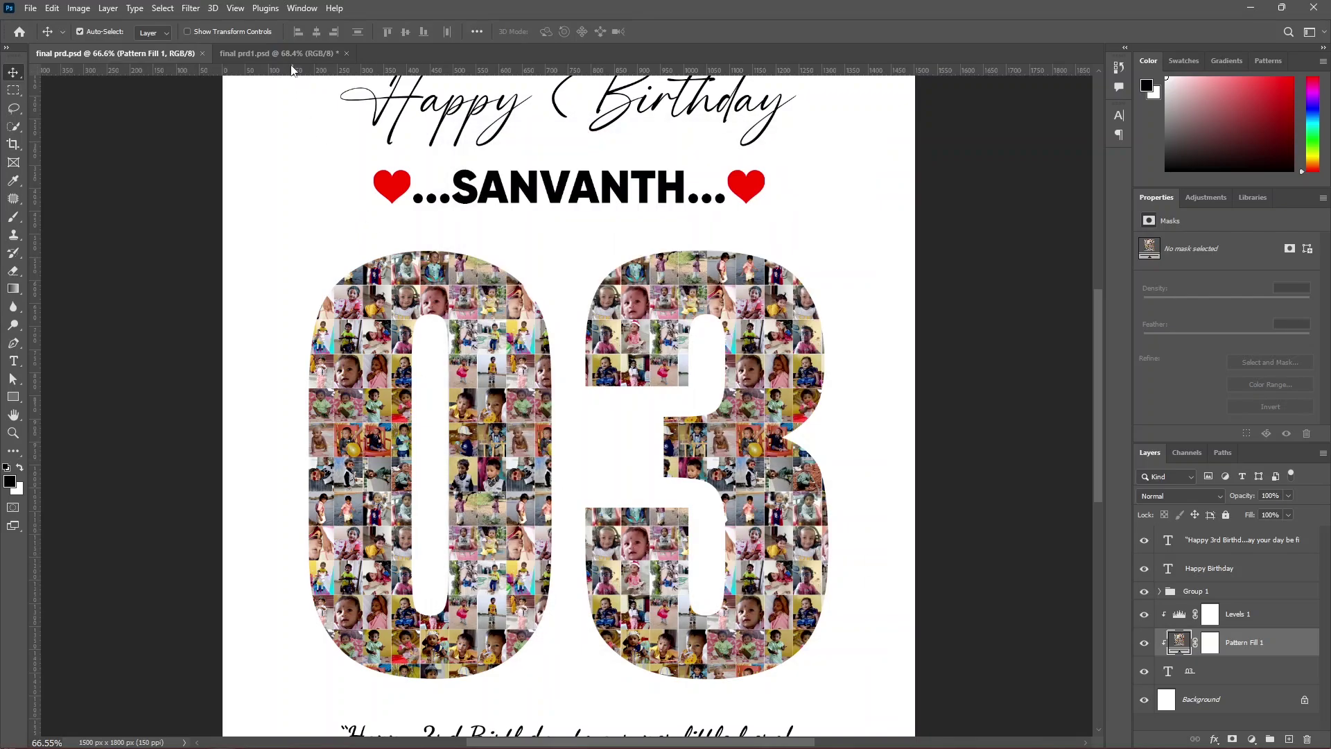
Step: Switch to final prd1.psd and enlarge the photo pattern inside the digits by raising the Pattern Fill 1 scale to 27%
left_click(336, 53)
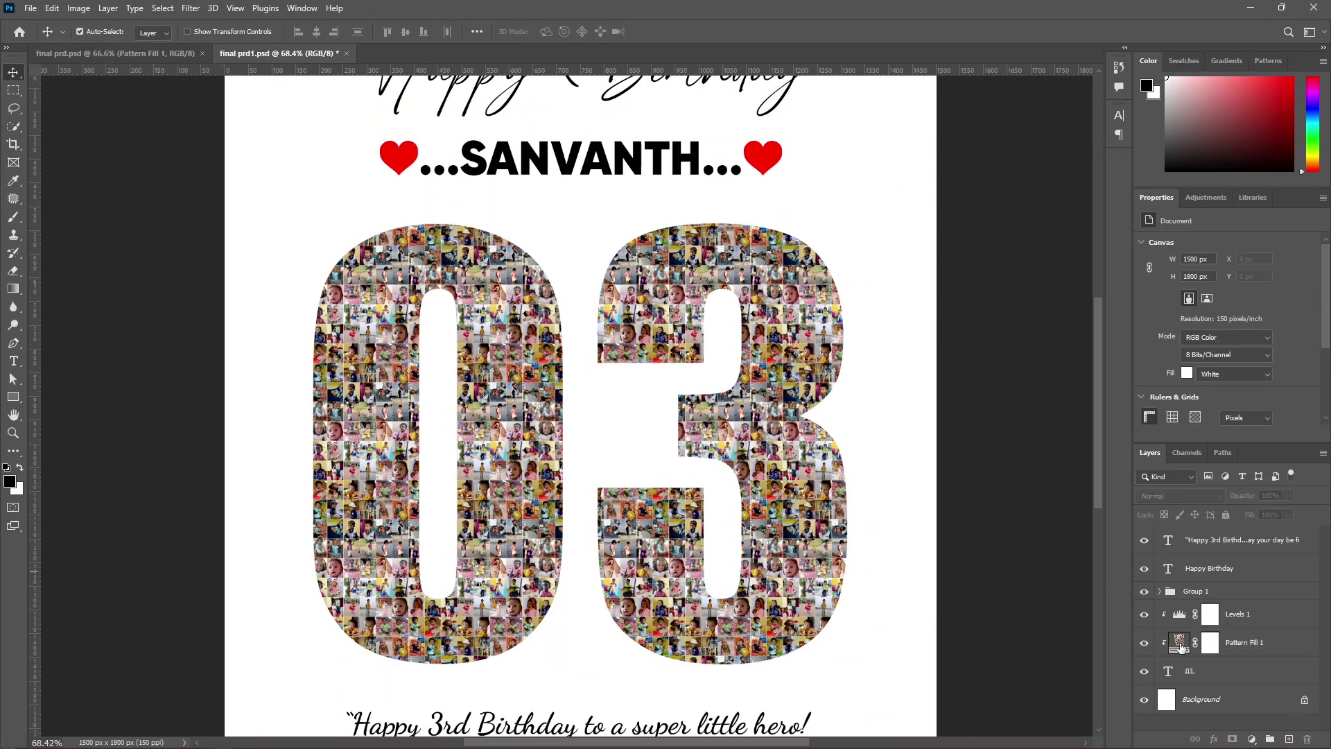
double_click(1179, 642)
left_click(676, 239)
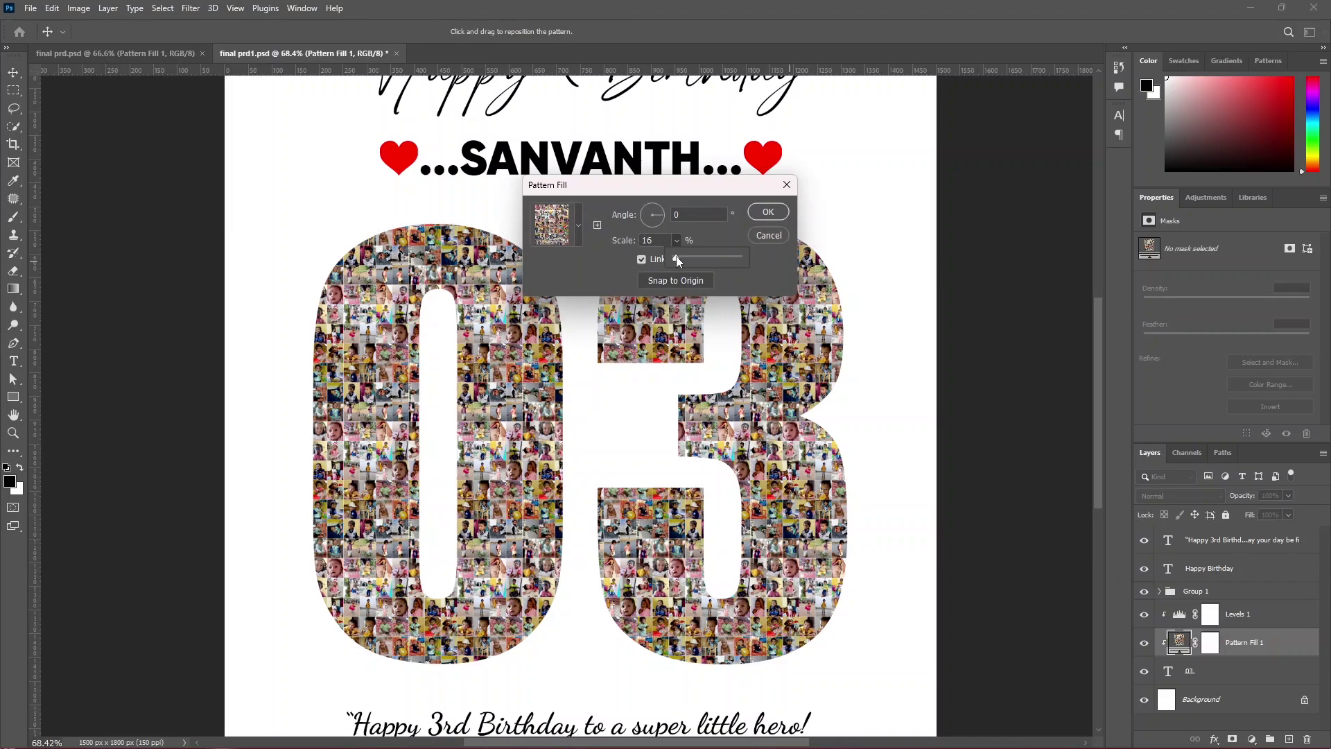
left_click(663, 239)
key("Up")
key("Up")
key("Up")
key("Up")
key("Up")
key("Up")
key("Up")
key("Up")
key("Up")
key("Up")
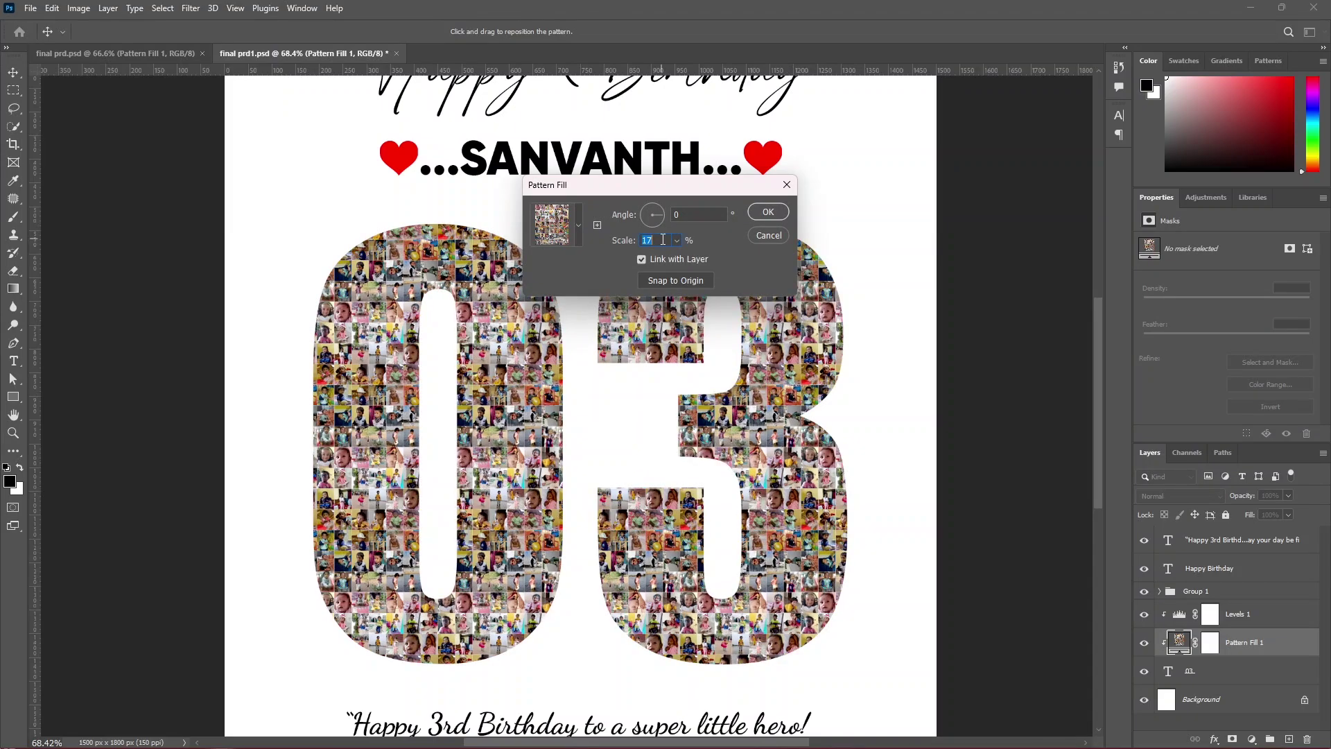
key("Up")
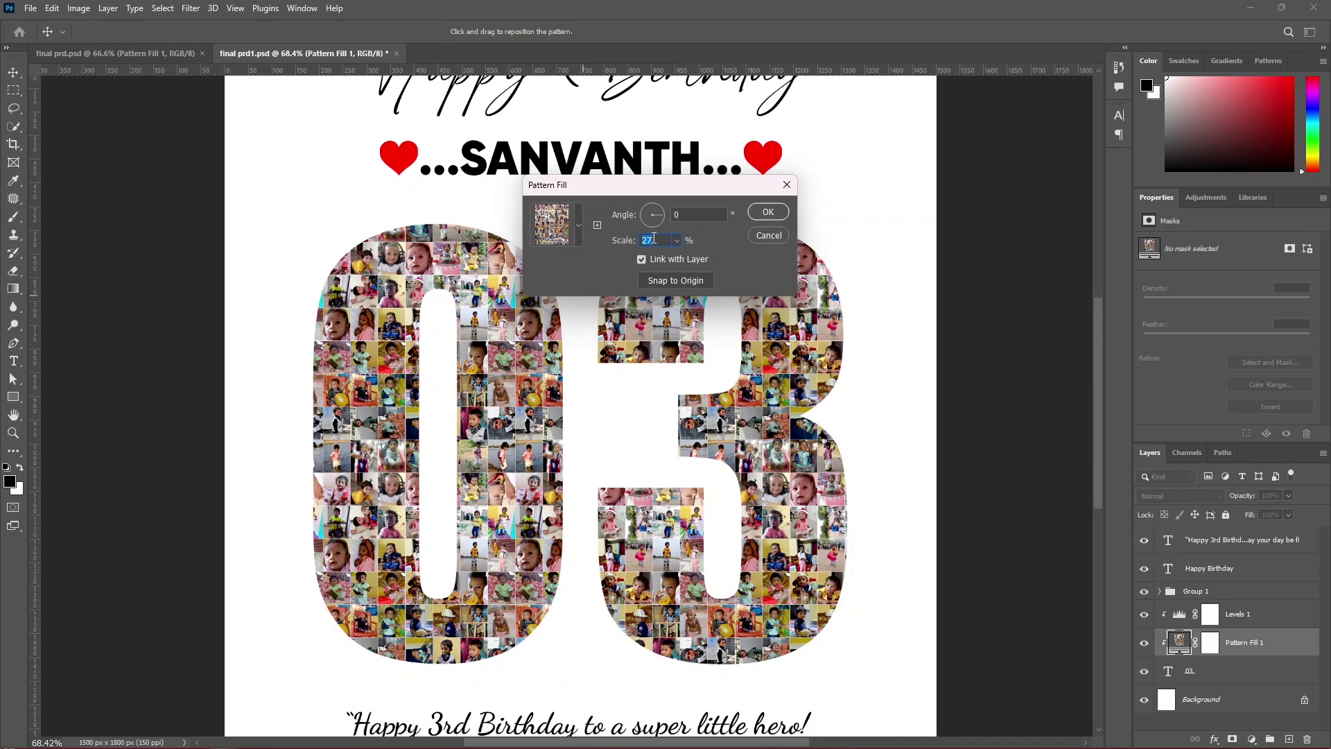
Step: Reduce the Pattern Fill 1 scale to 16%, apply it, and deselect the layer with the whole poster in view
key("Down")
key("Down")
key("Down")
key("Down")
key("Down")
key("Down")
key("Down")
key("Down")
key("Down")
key("Down")
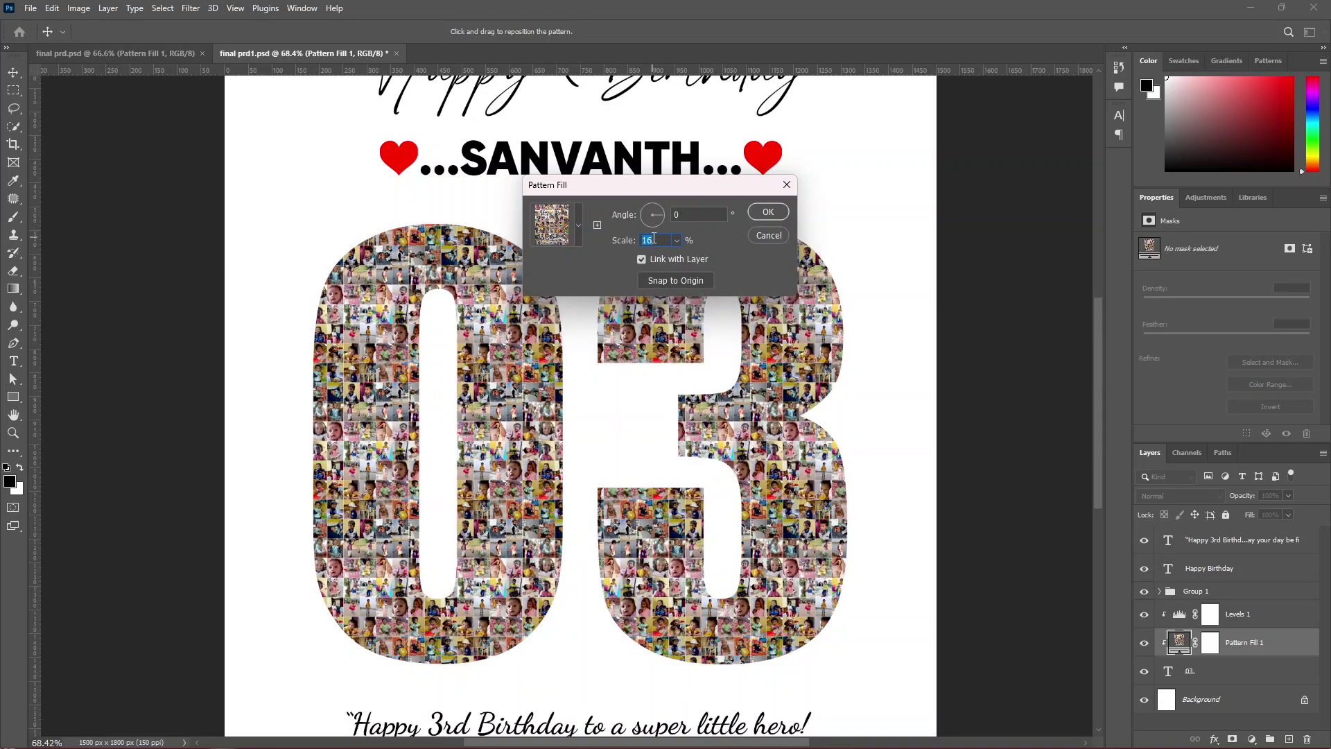
left_click(765, 216)
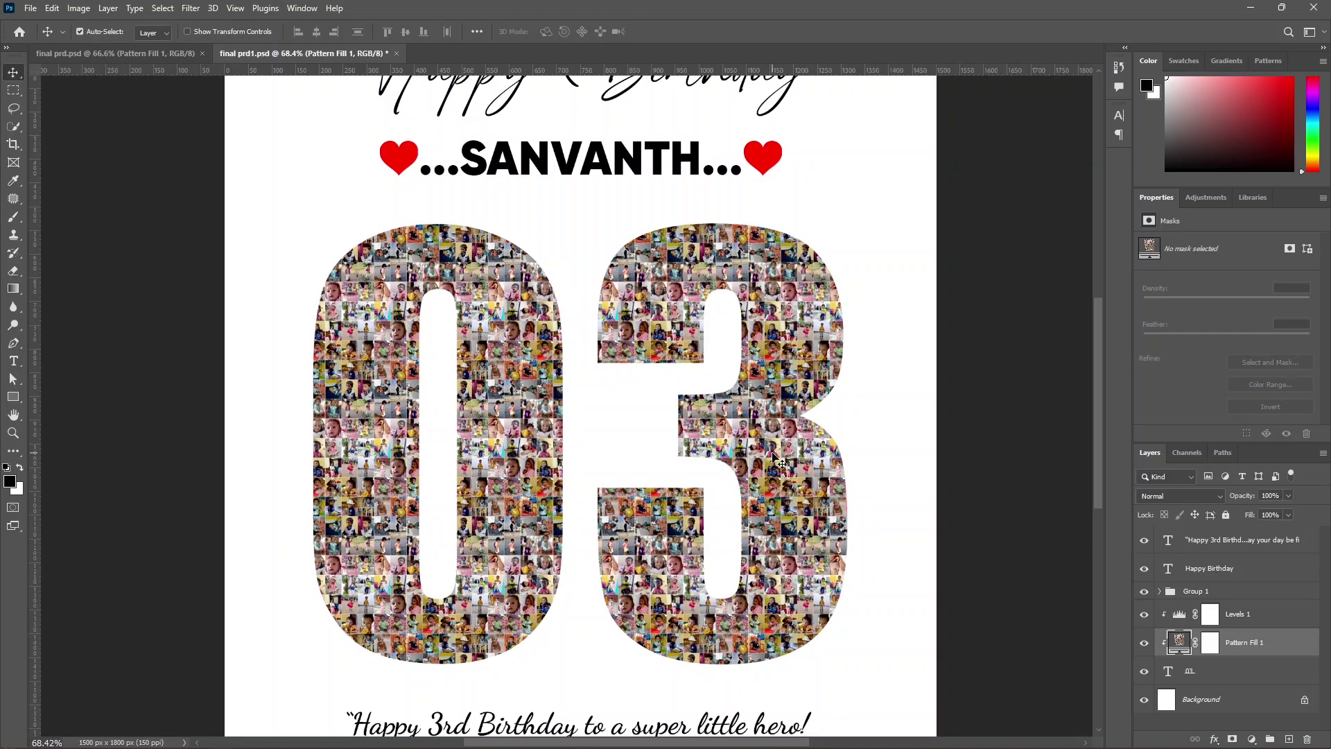
key("ctrl+0")
left_click(919, 521)
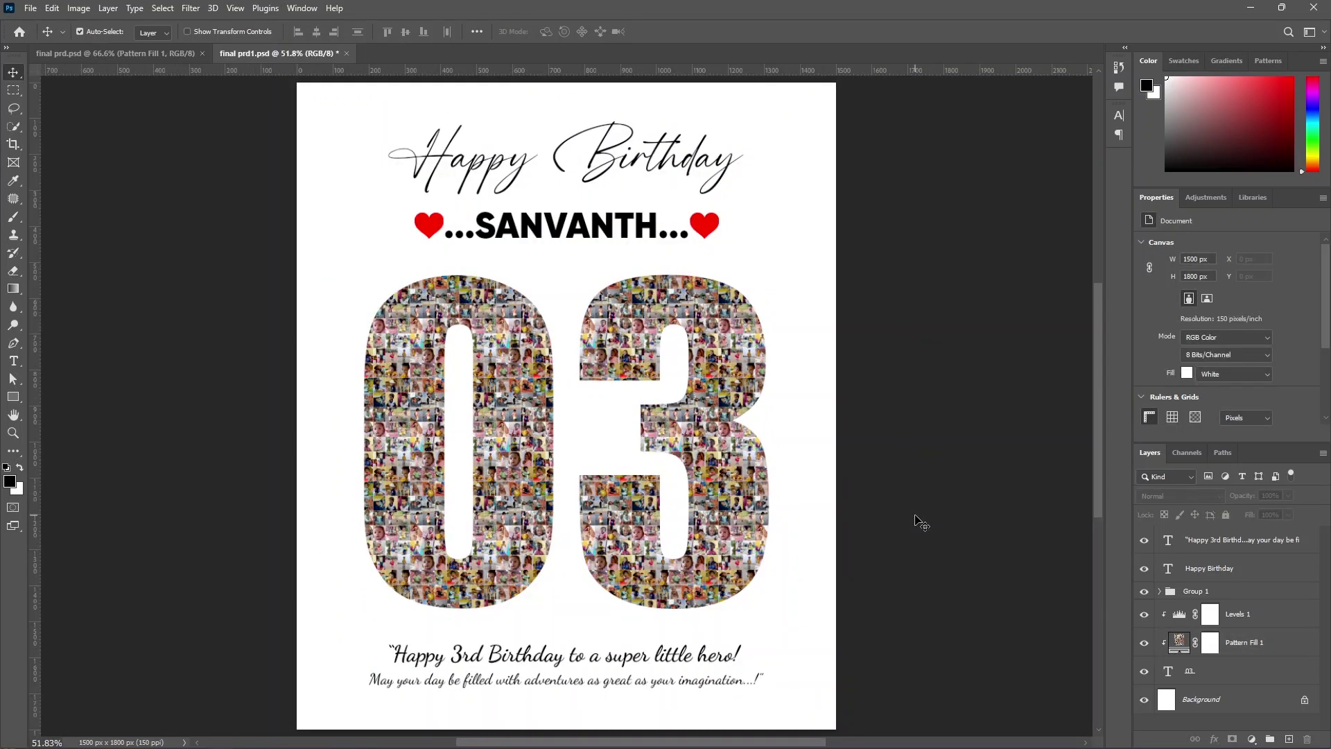